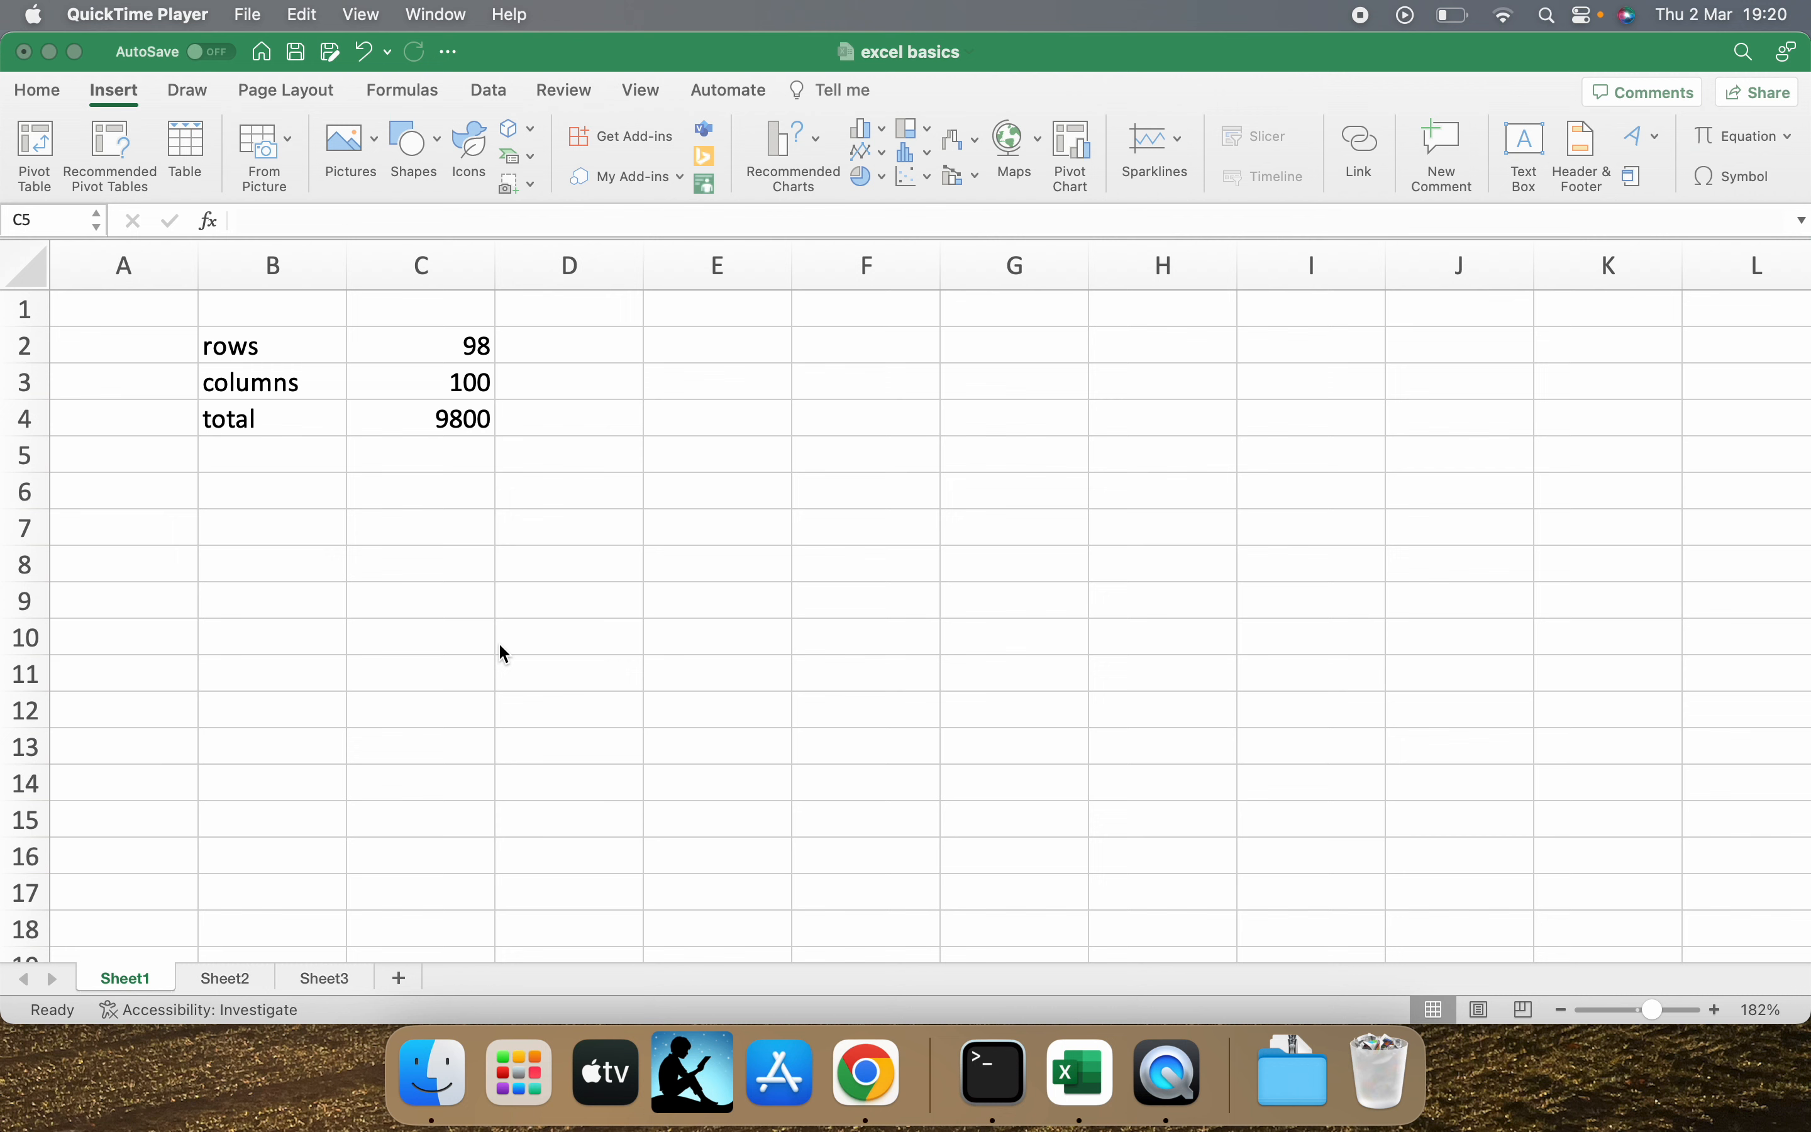
Inspect the row, column and total cells in B2:C4, including the formula behind the total in C4.
{"action": "left_click", "coordinate": [283, 346]}
{"action": "double_click", "coordinate": [283, 346]}
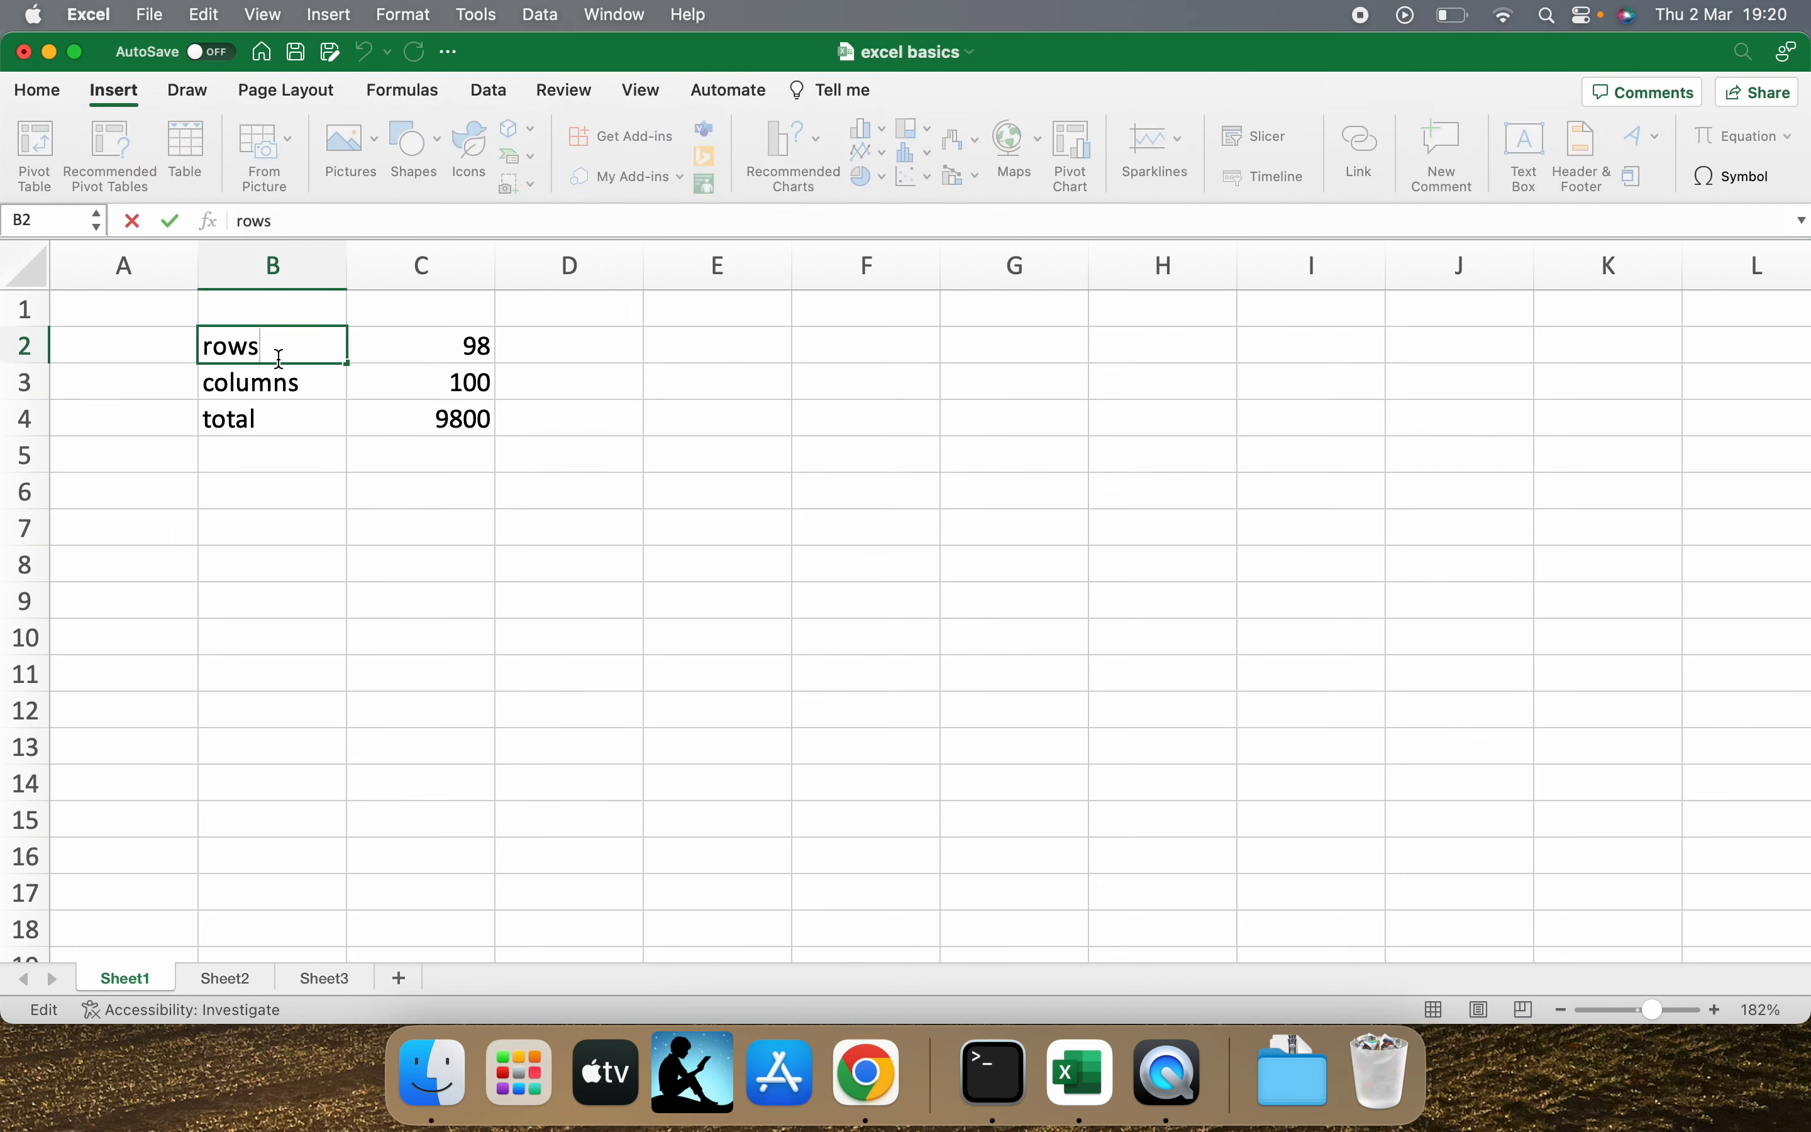
{"action": "left_click", "coordinate": [254, 386]}
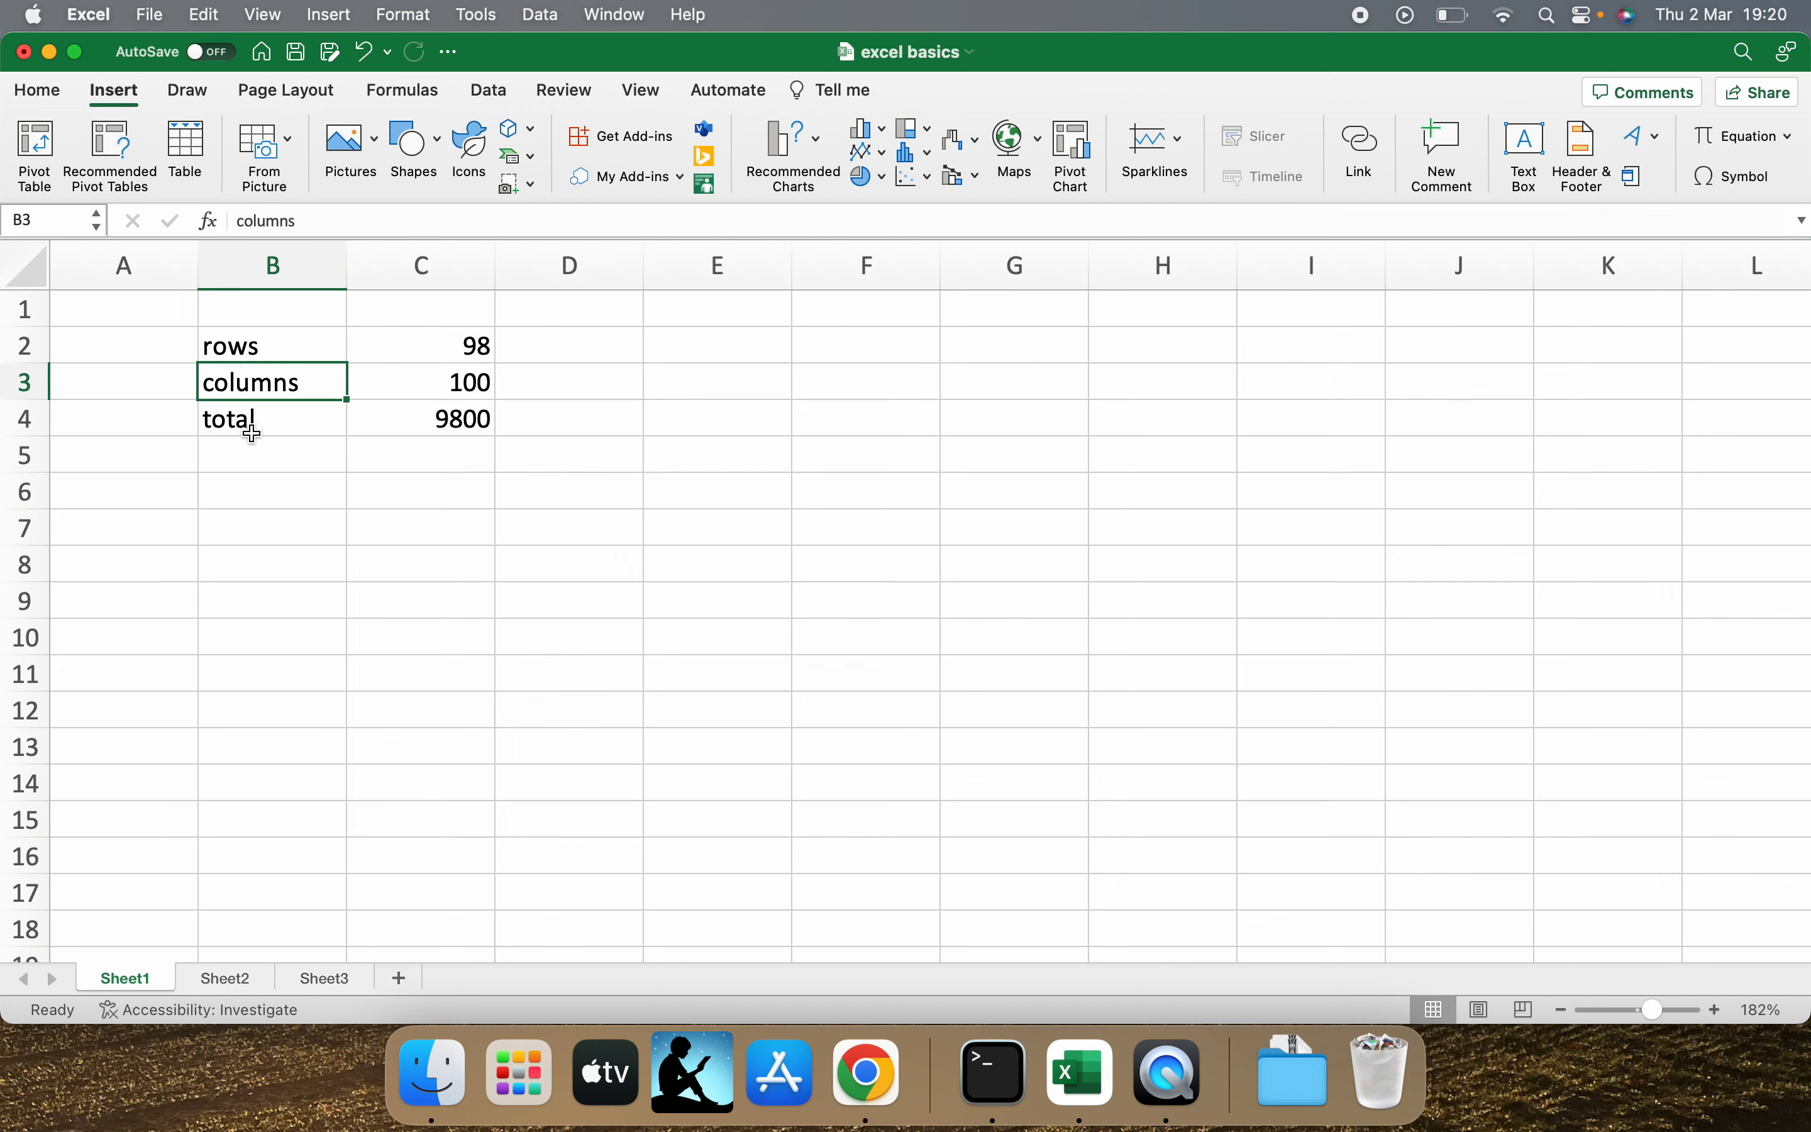
{"action": "left_click", "coordinate": [479, 348]}
{"action": "left_click", "coordinate": [477, 380]}
{"action": "left_click", "coordinate": [477, 422]}
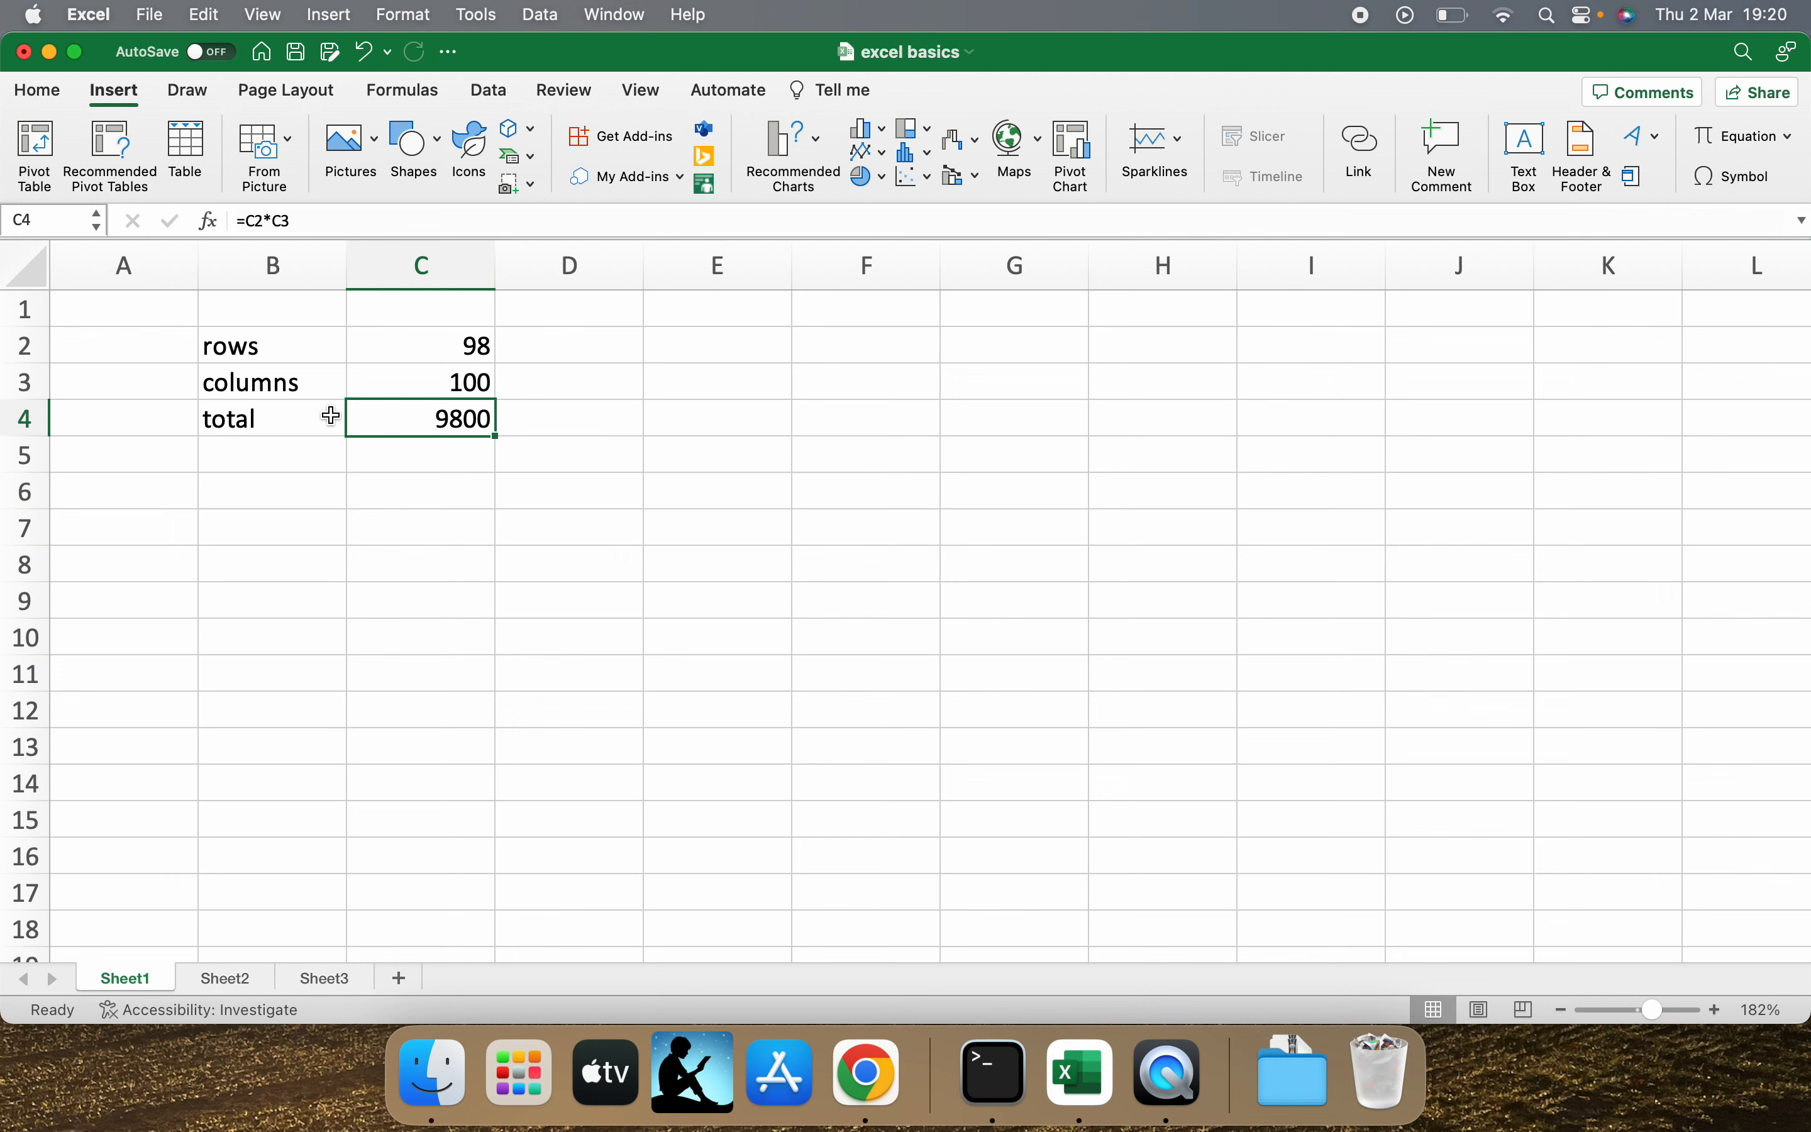
Replace the label in cell B2 with "row".
{"action": "left_click", "coordinate": [294, 358]}
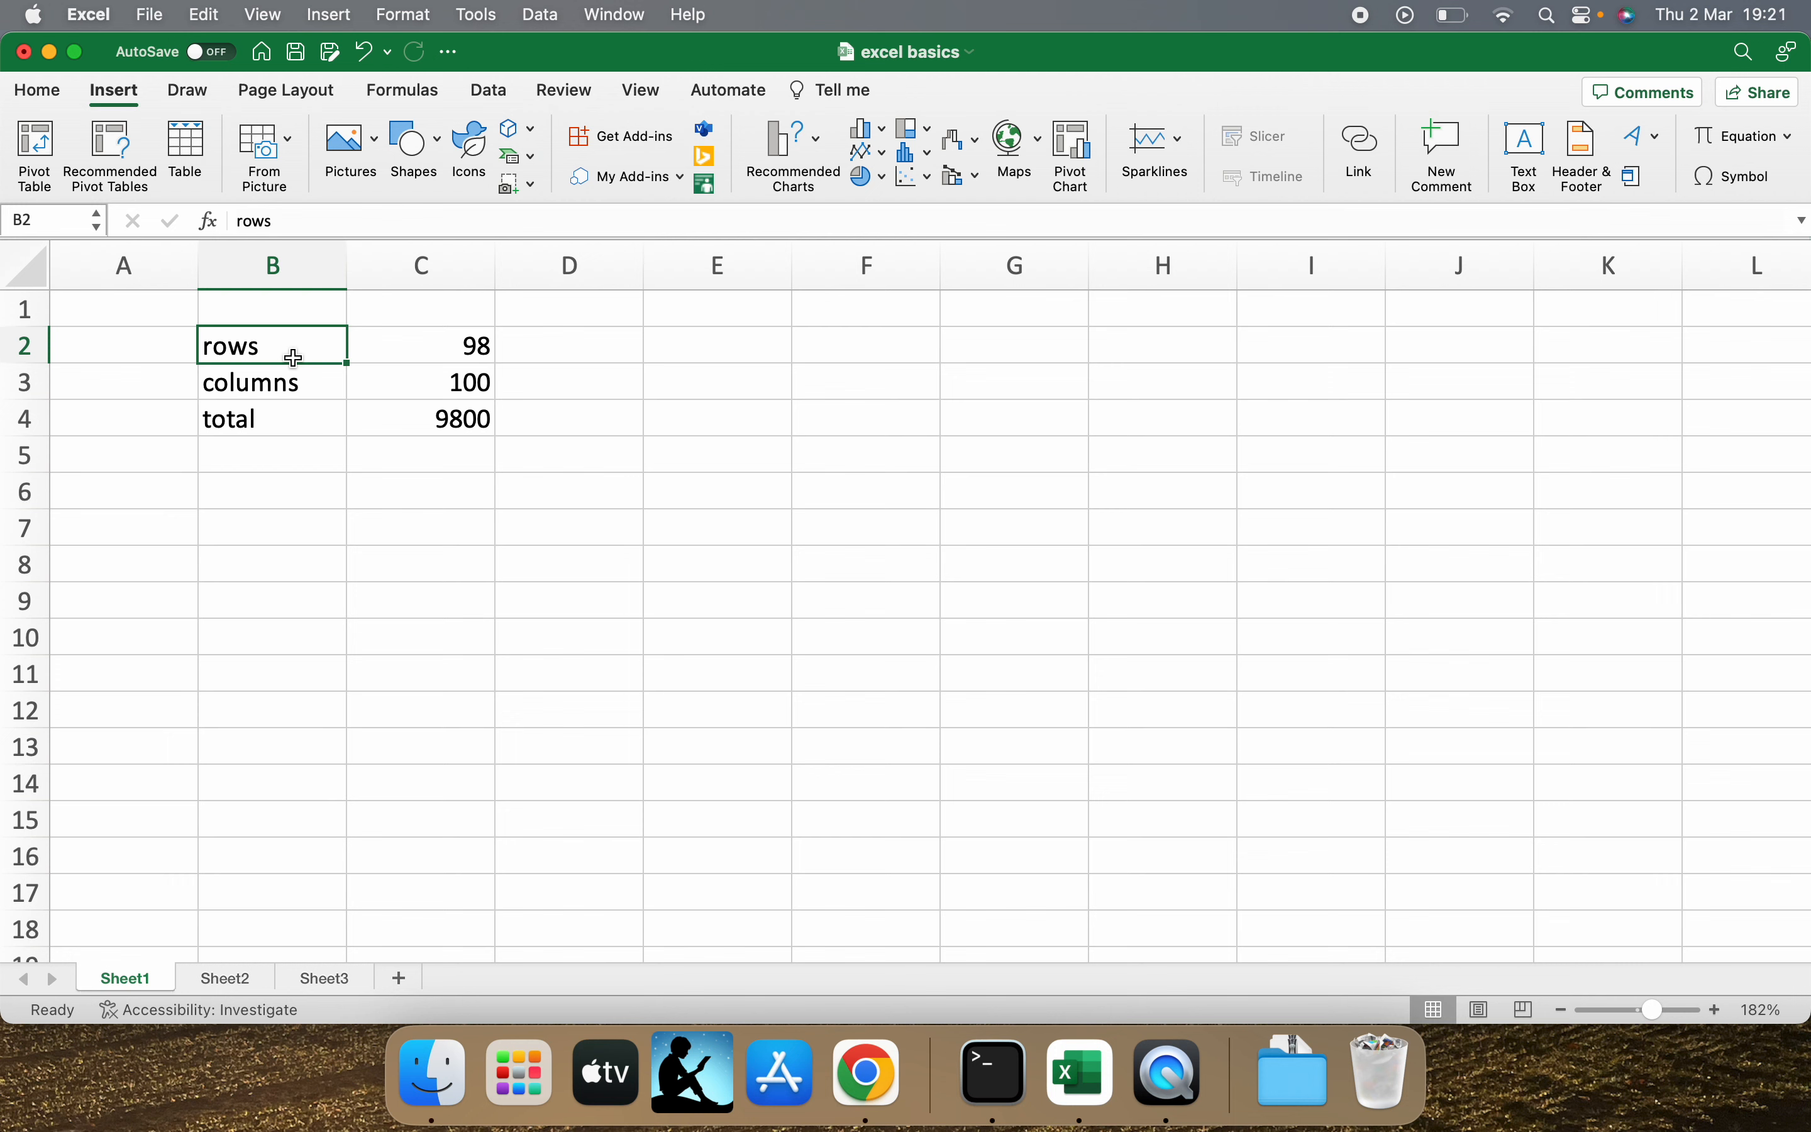
{"action": "type", "text": "number"}
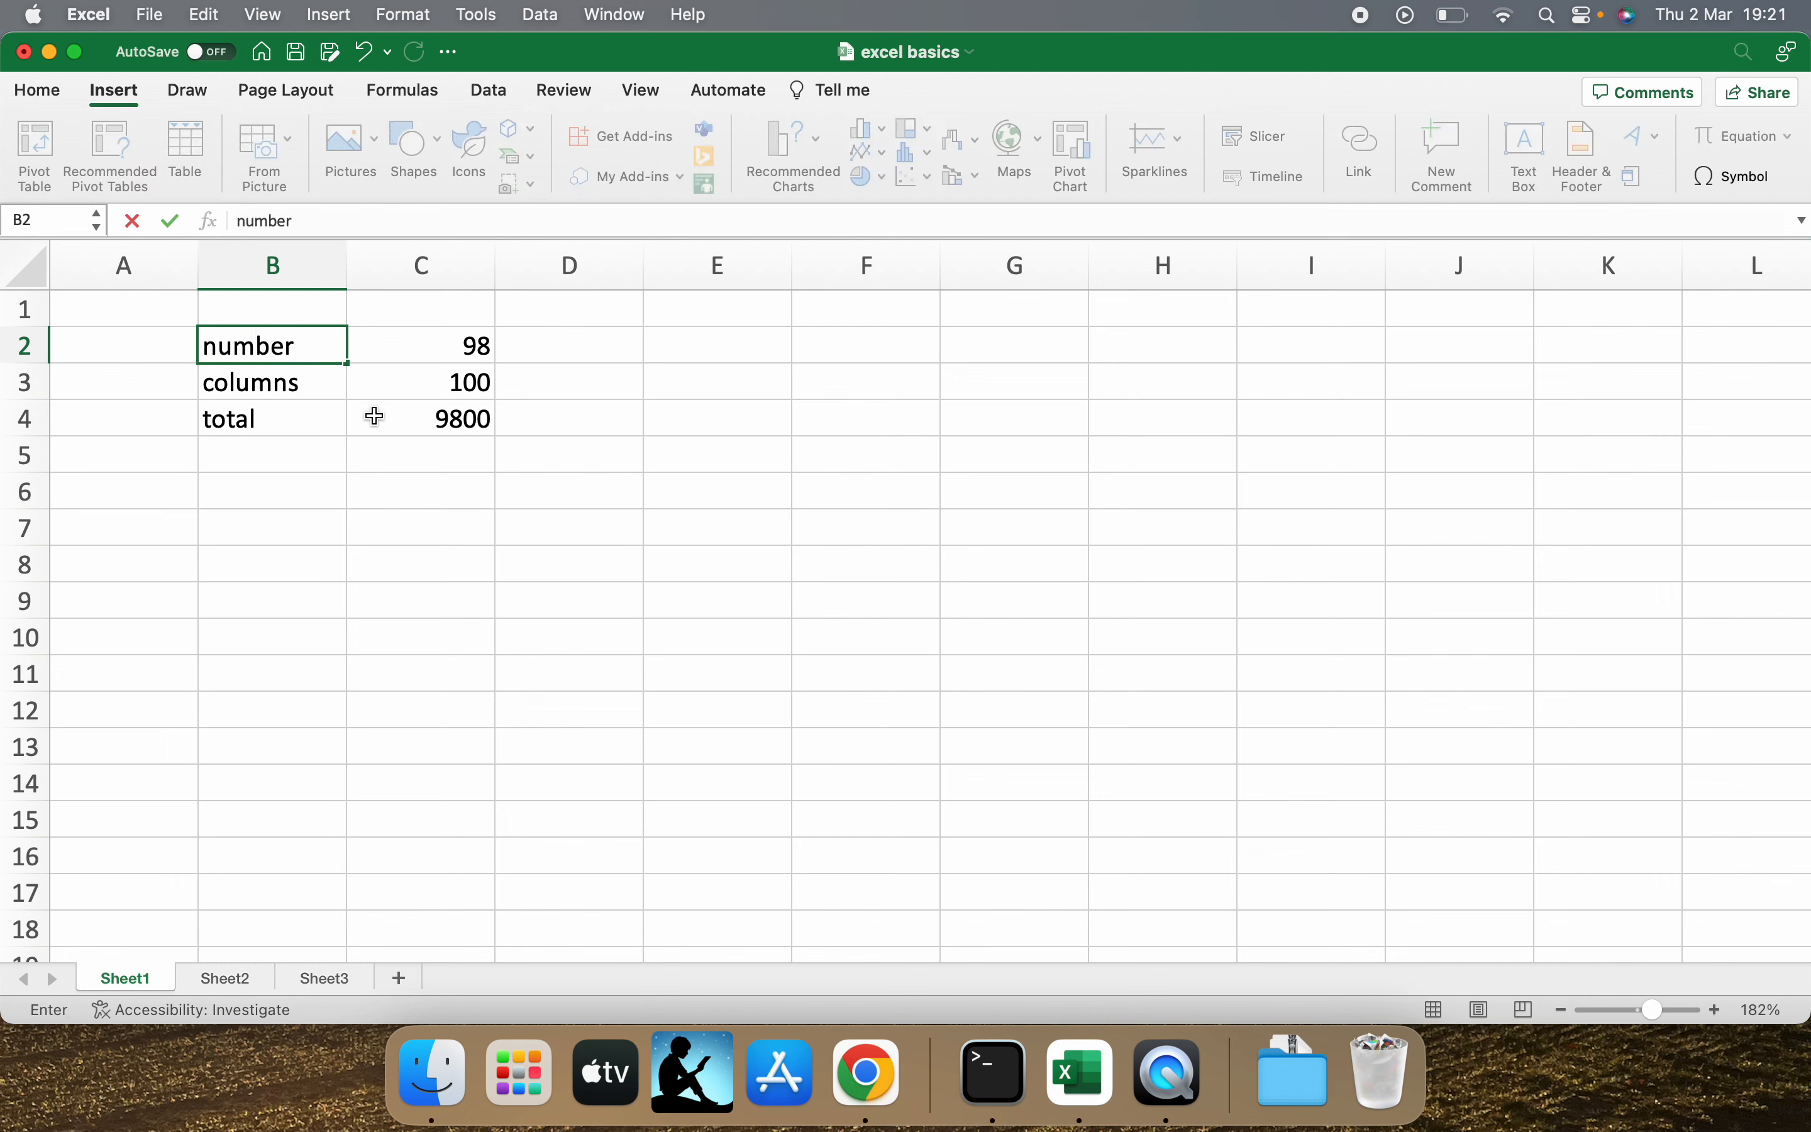
{"action": "key", "text": "BackSpace"}
{"action": "key", "text": "BackSpace"}
{"action": "key", "text": "BackSpace"}
{"action": "key", "text": "BackSpace"}
{"action": "key", "text": "BackSpace"}
{"action": "key", "text": "BackSpace"}
{"action": "type", "text": "row"}
{"action": "key", "text": "Left"}
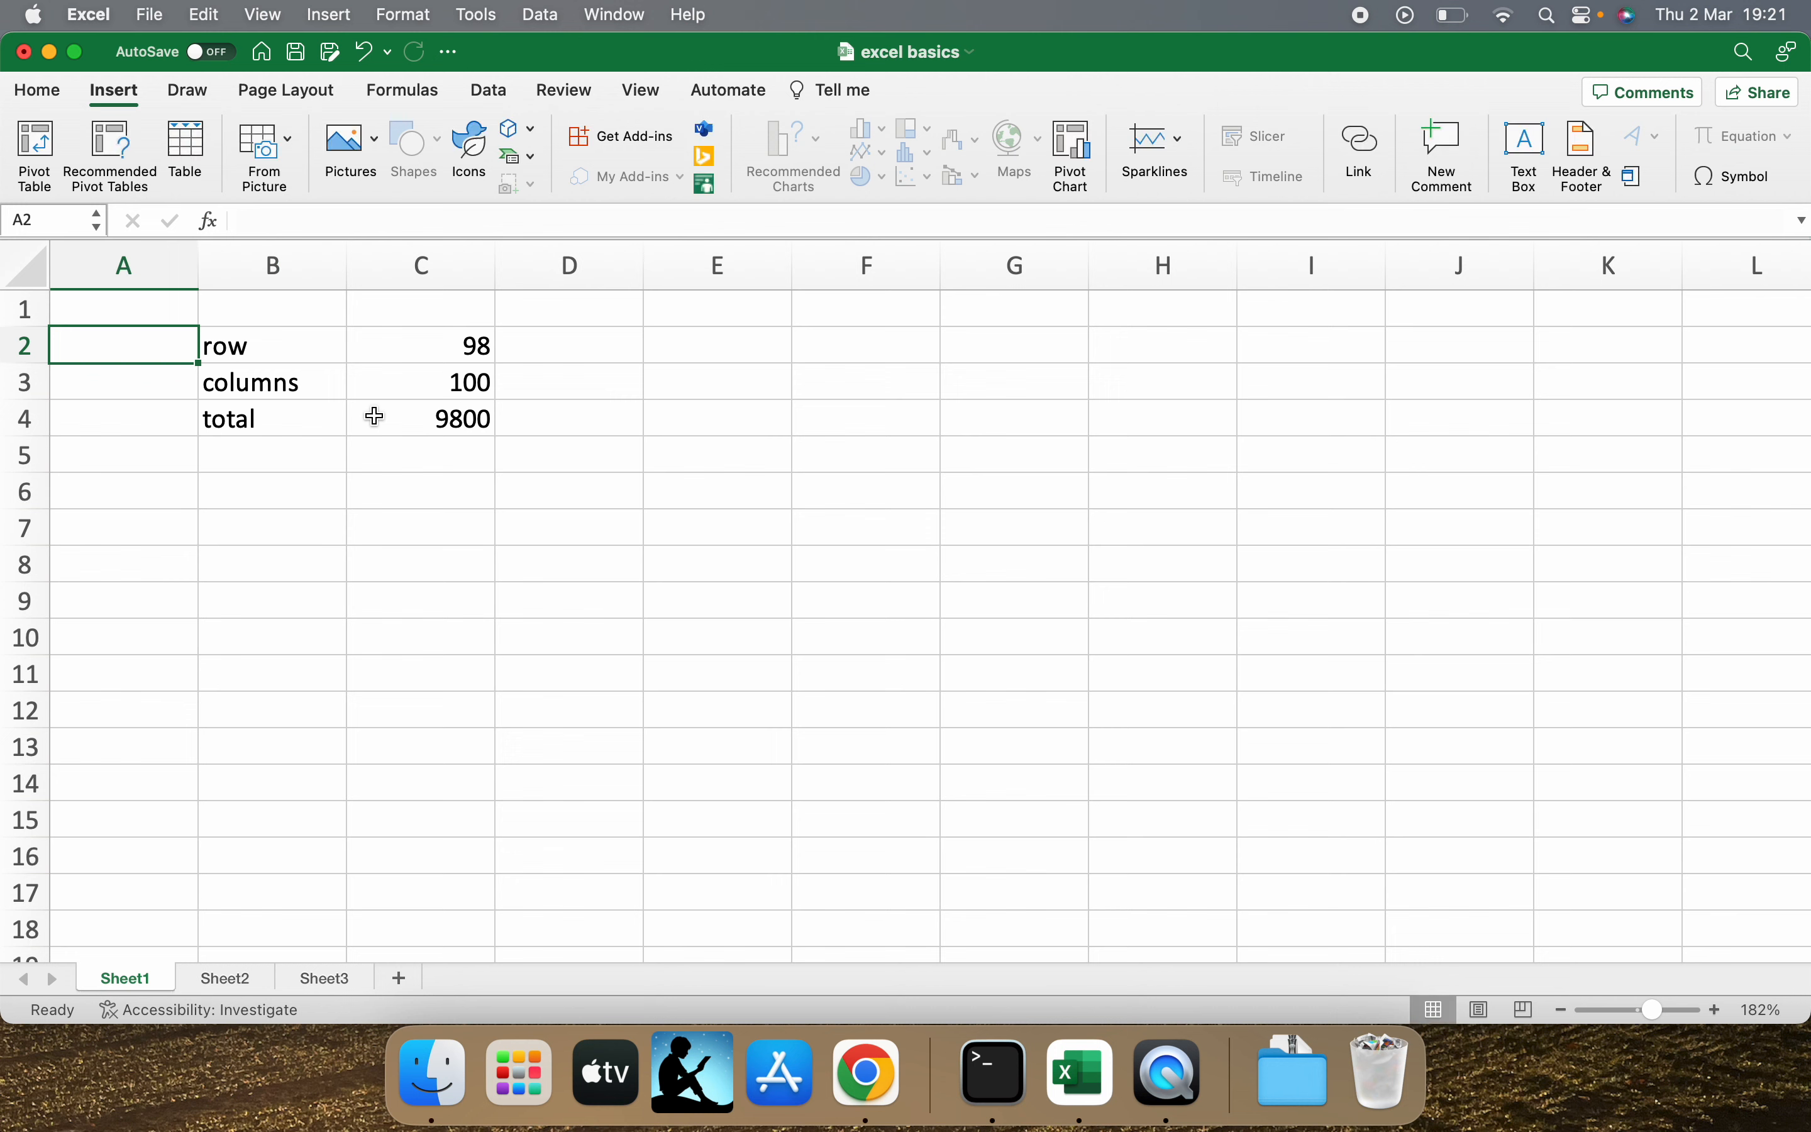
{"action": "key", "text": "Right"}
{"action": "left_click", "coordinate": [287, 373]}
{"action": "left_click", "coordinate": [279, 353]}
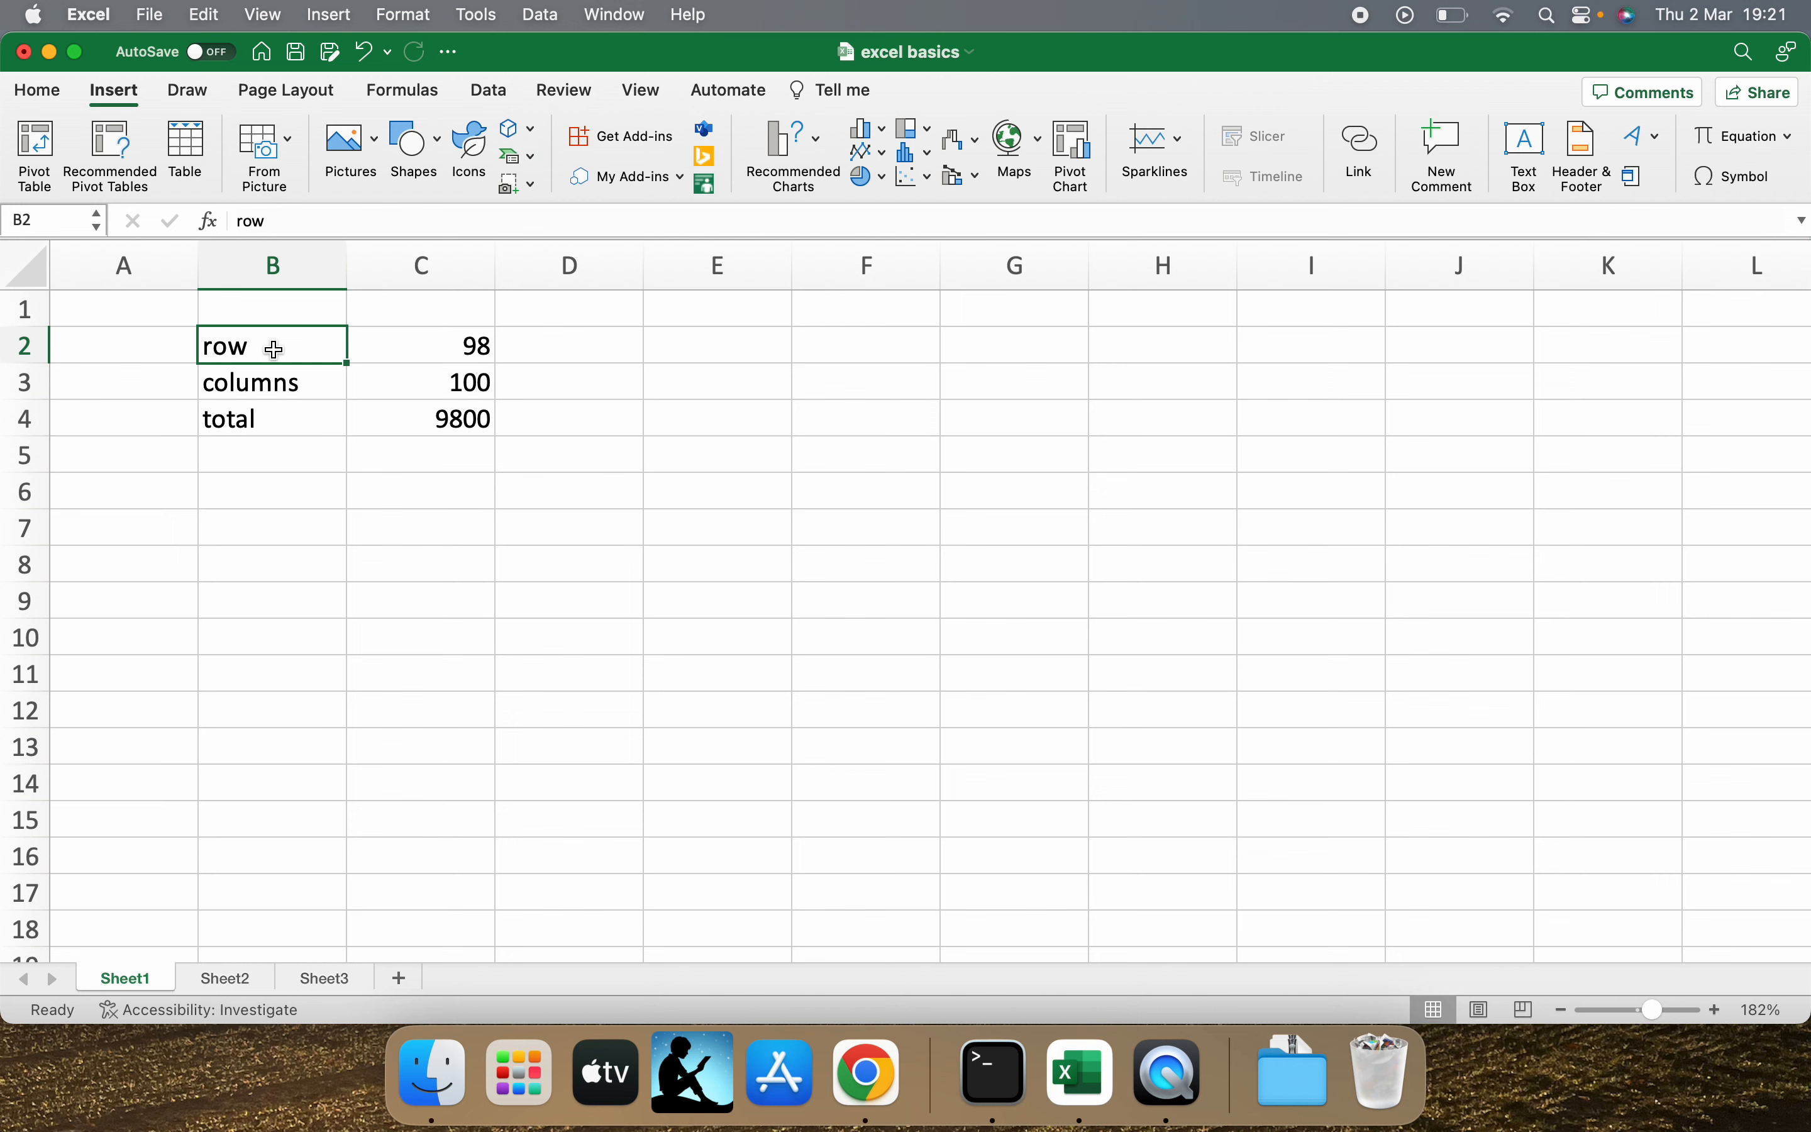
Insert "number of" before "row" in B2 and widen column B to fit the whole label.
{"action": "double_click", "coordinate": [276, 350]}
{"action": "key", "text": "Left"}
{"action": "key", "text": "Left"}
{"action": "key", "text": "Left"}
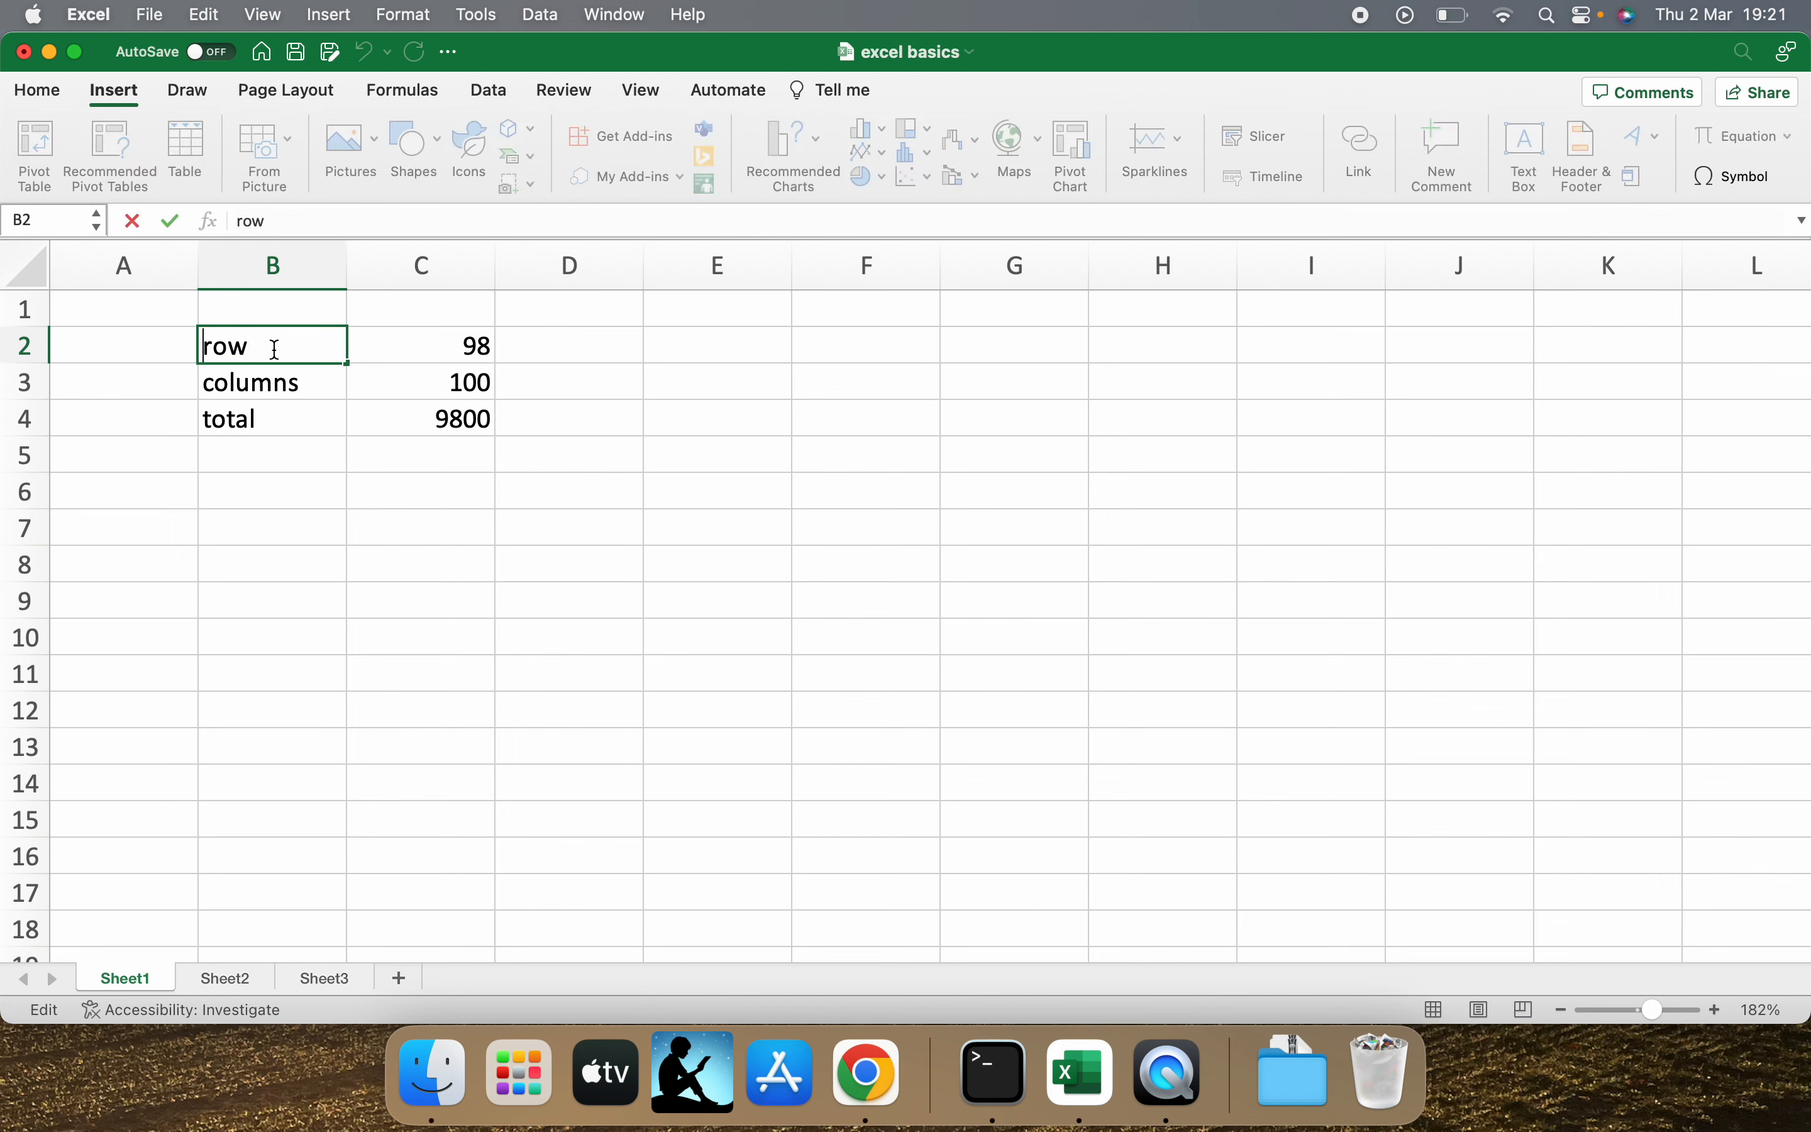
{"action": "type", "text": "number of"}
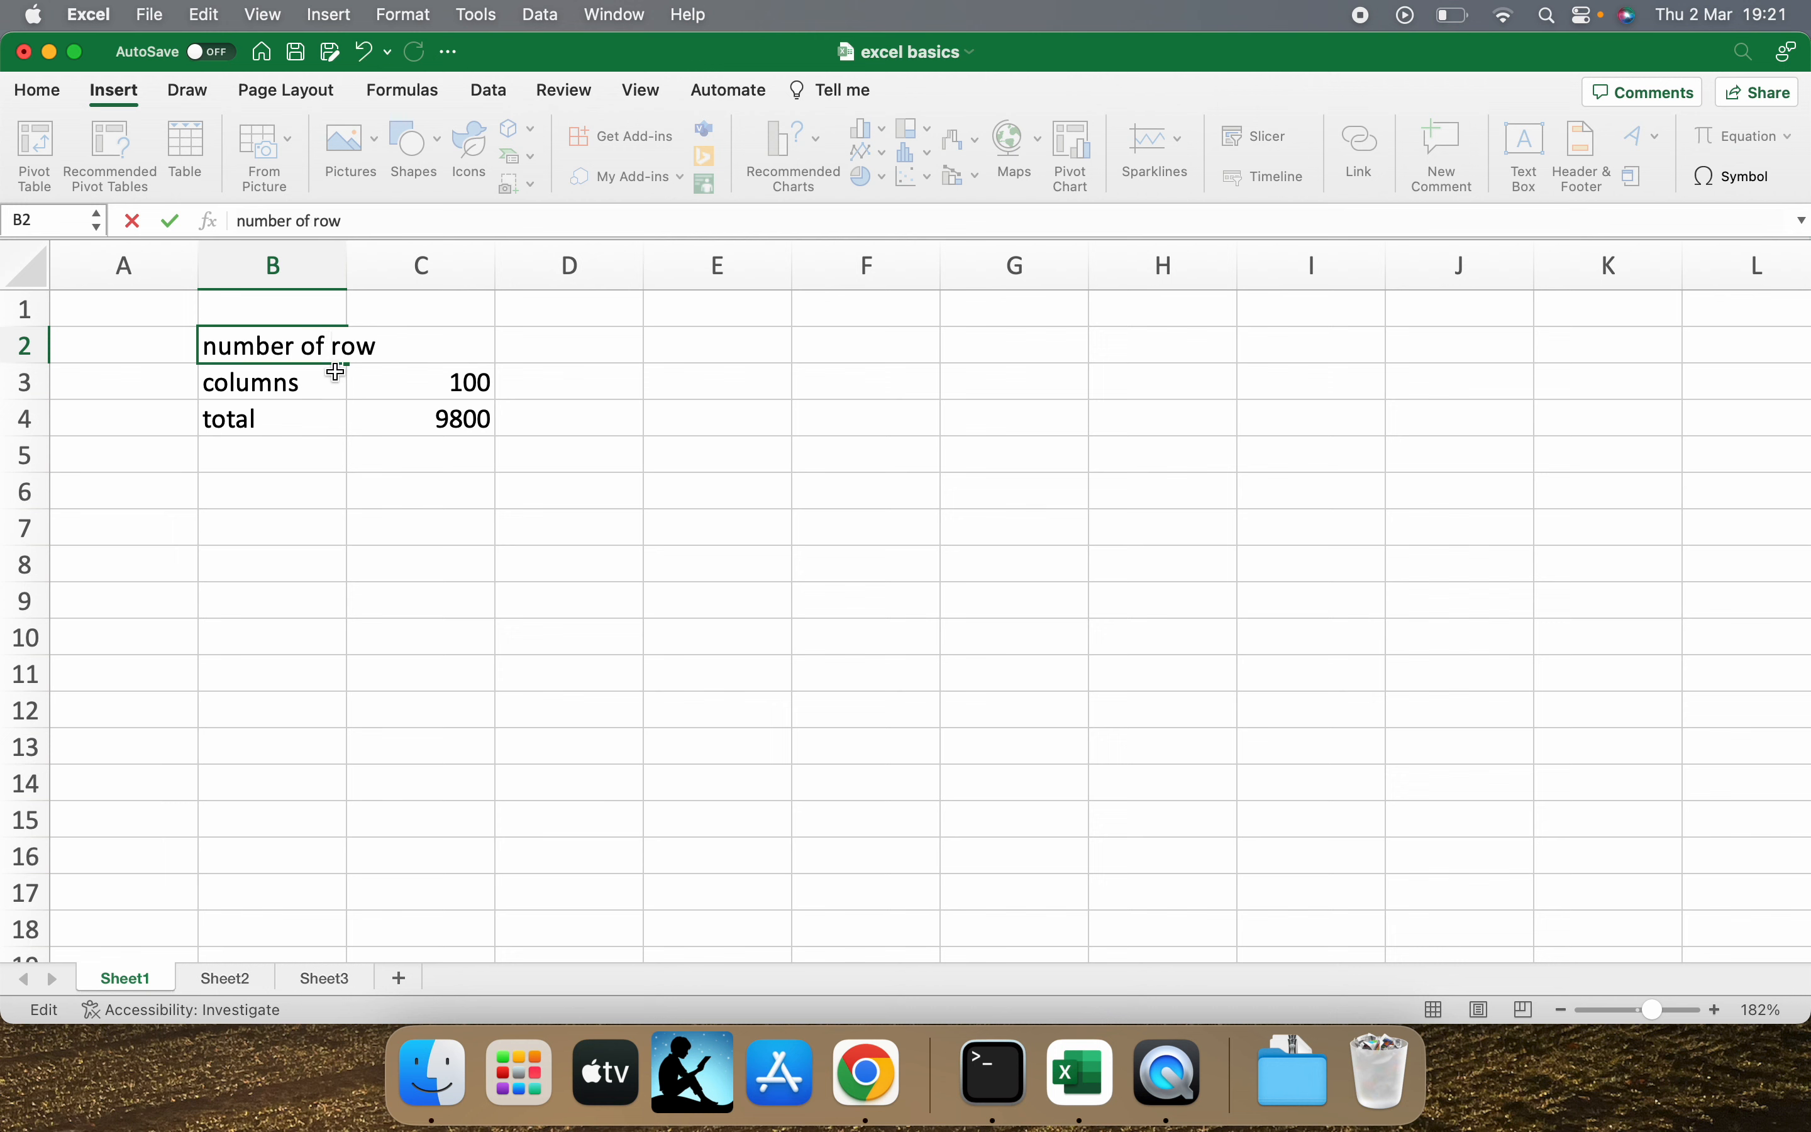
{"action": "key", "text": "Return"}
{"action": "left_click", "coordinate": [323, 349]}
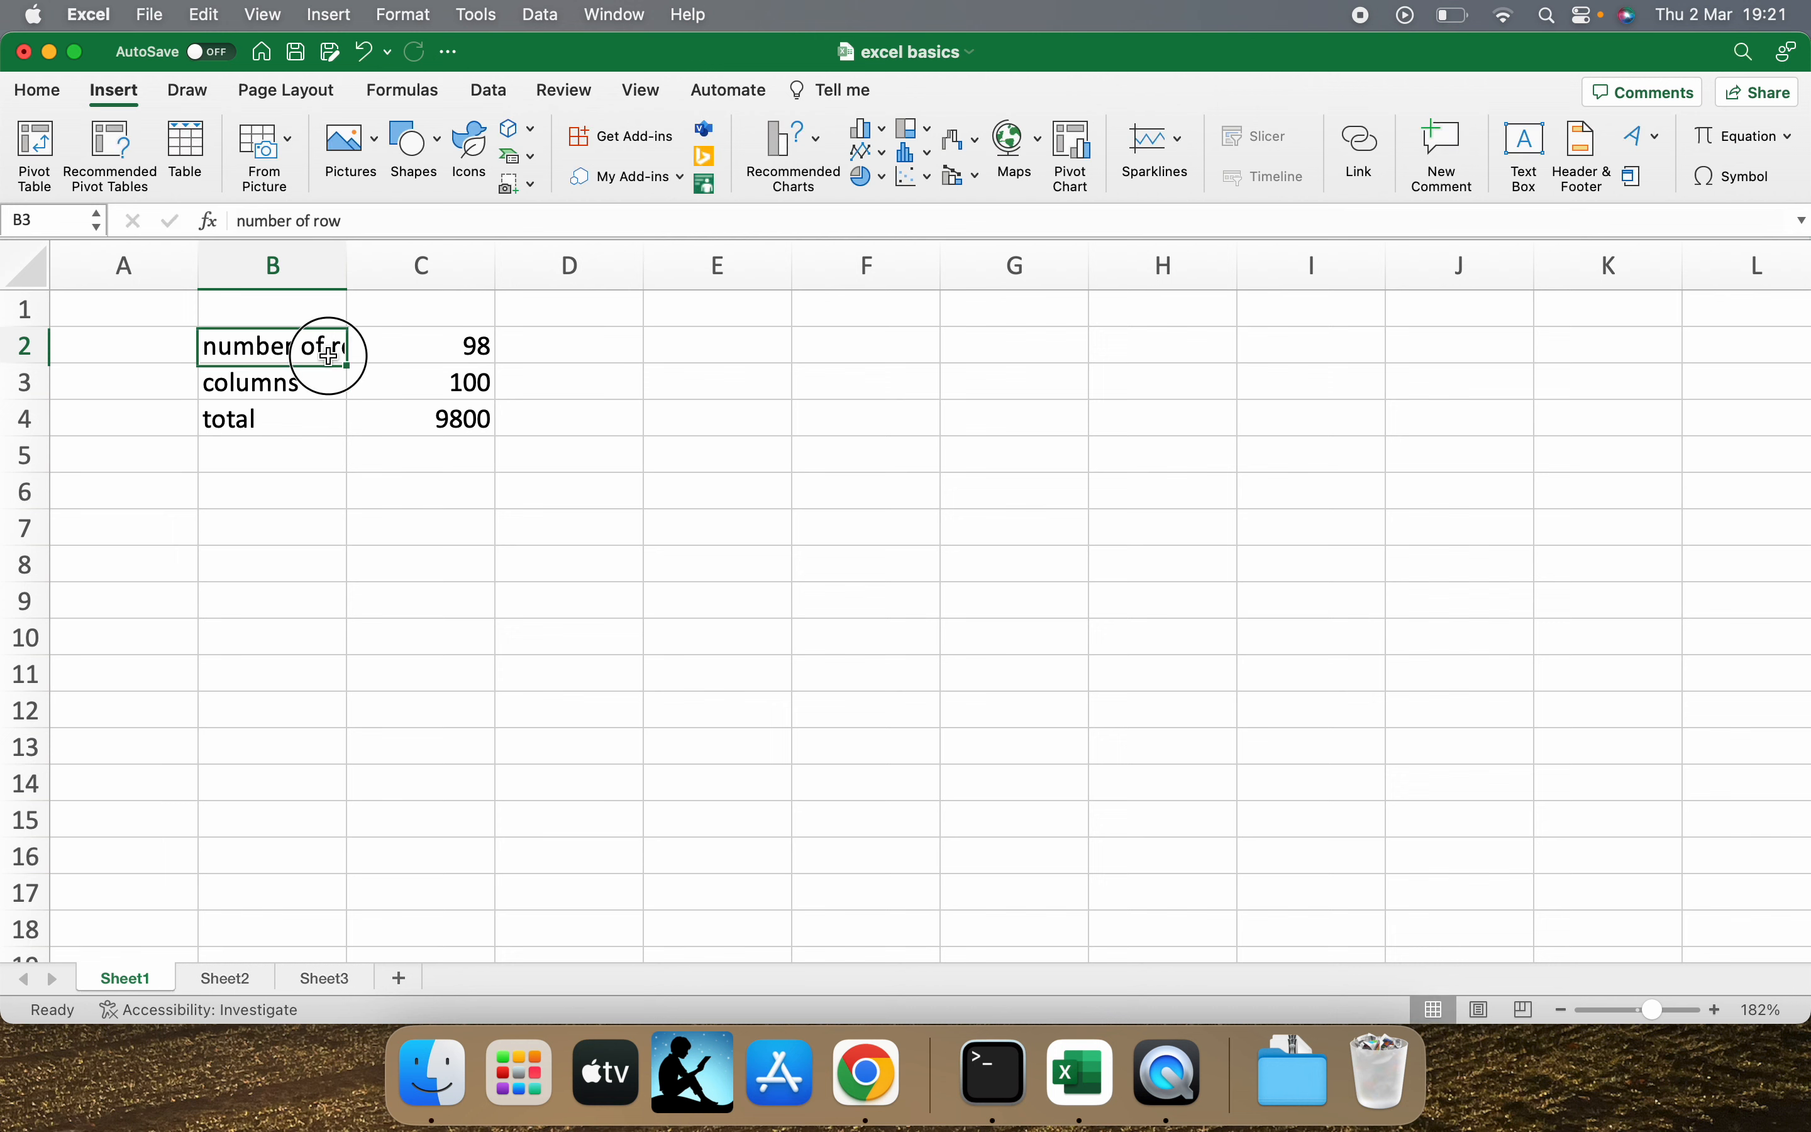
{"action": "left_click_drag", "start_coordinate": [347, 268], "coordinate": [458, 271]}
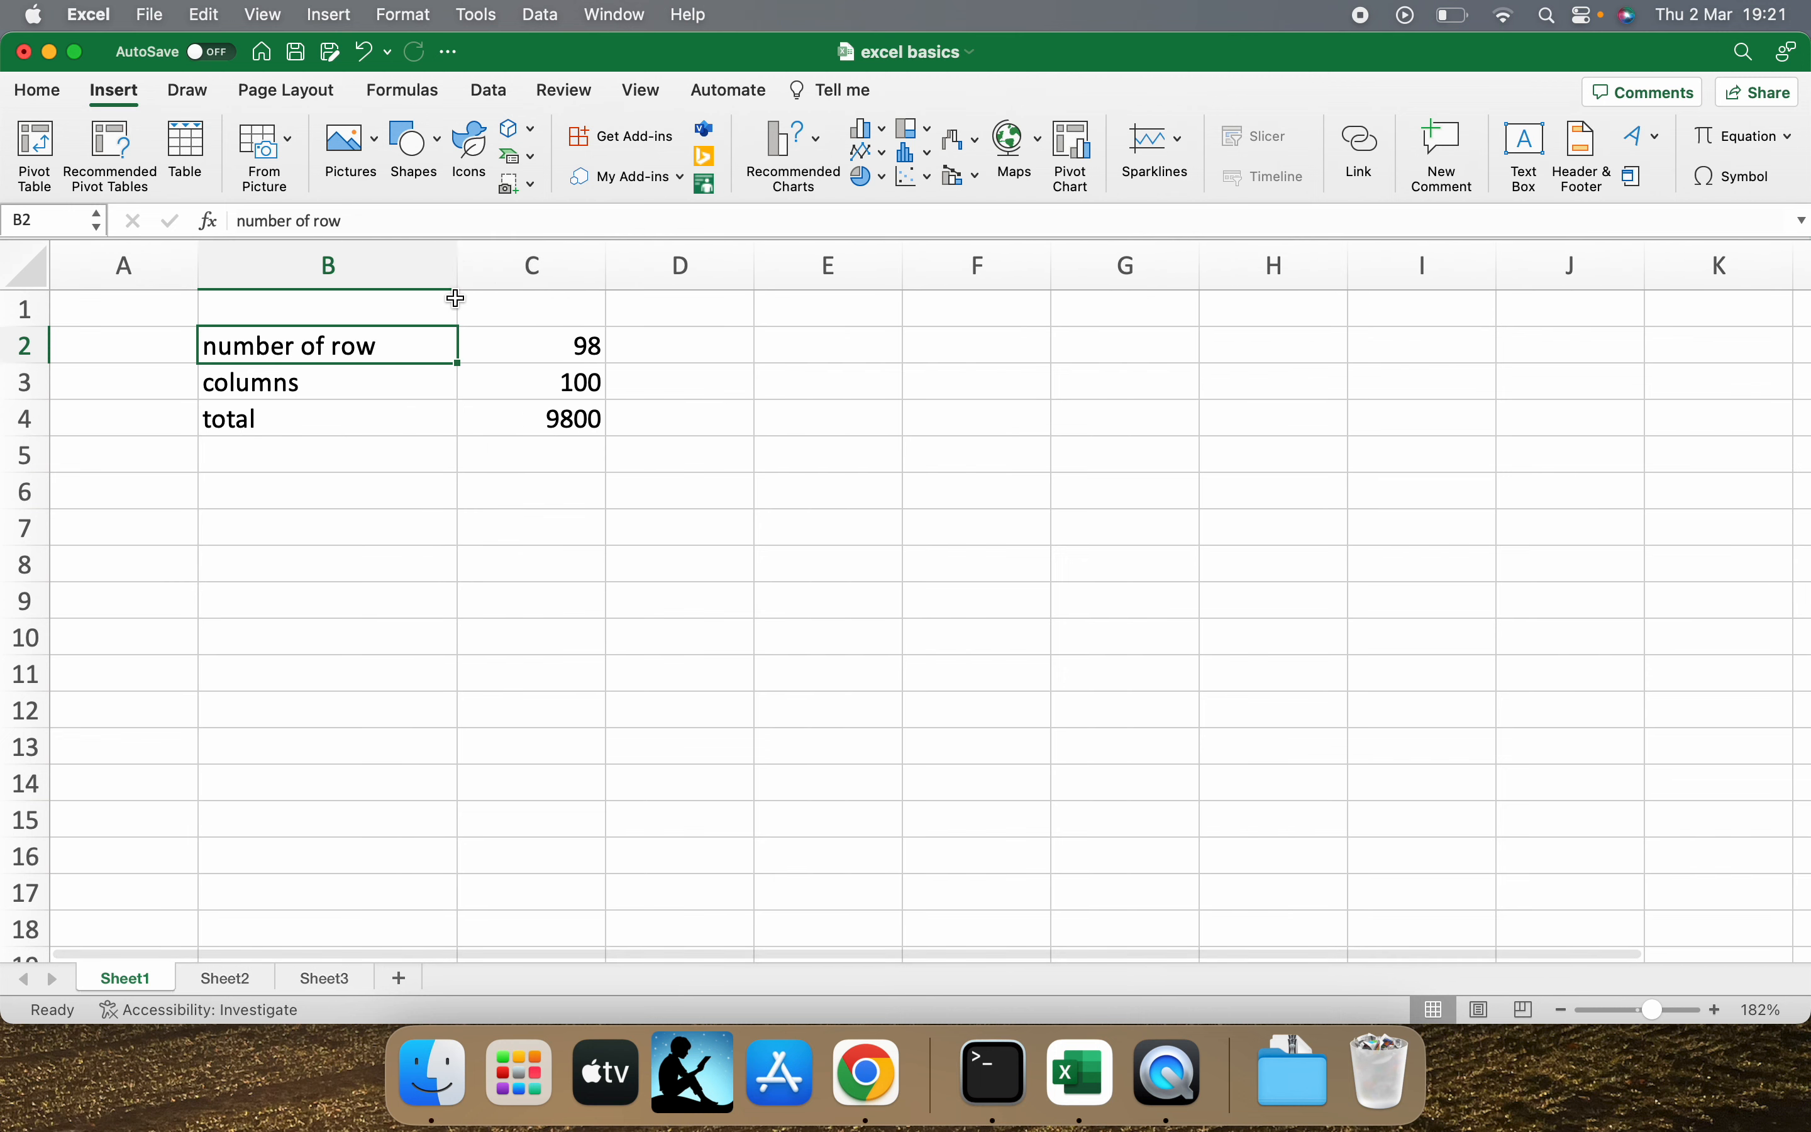
Delete the "number of" prefix from the label in B2.
{"action": "double_click", "coordinate": [338, 349]}
{"action": "key", "text": "BackSpace"}
{"action": "key", "text": "BackSpace"}
{"action": "key", "text": "BackSpace"}
{"action": "key", "text": "BackSpace"}
{"action": "key", "text": "BackSpace"}
{"action": "key", "text": "BackSpace"}
{"action": "key", "text": "BackSpace"}
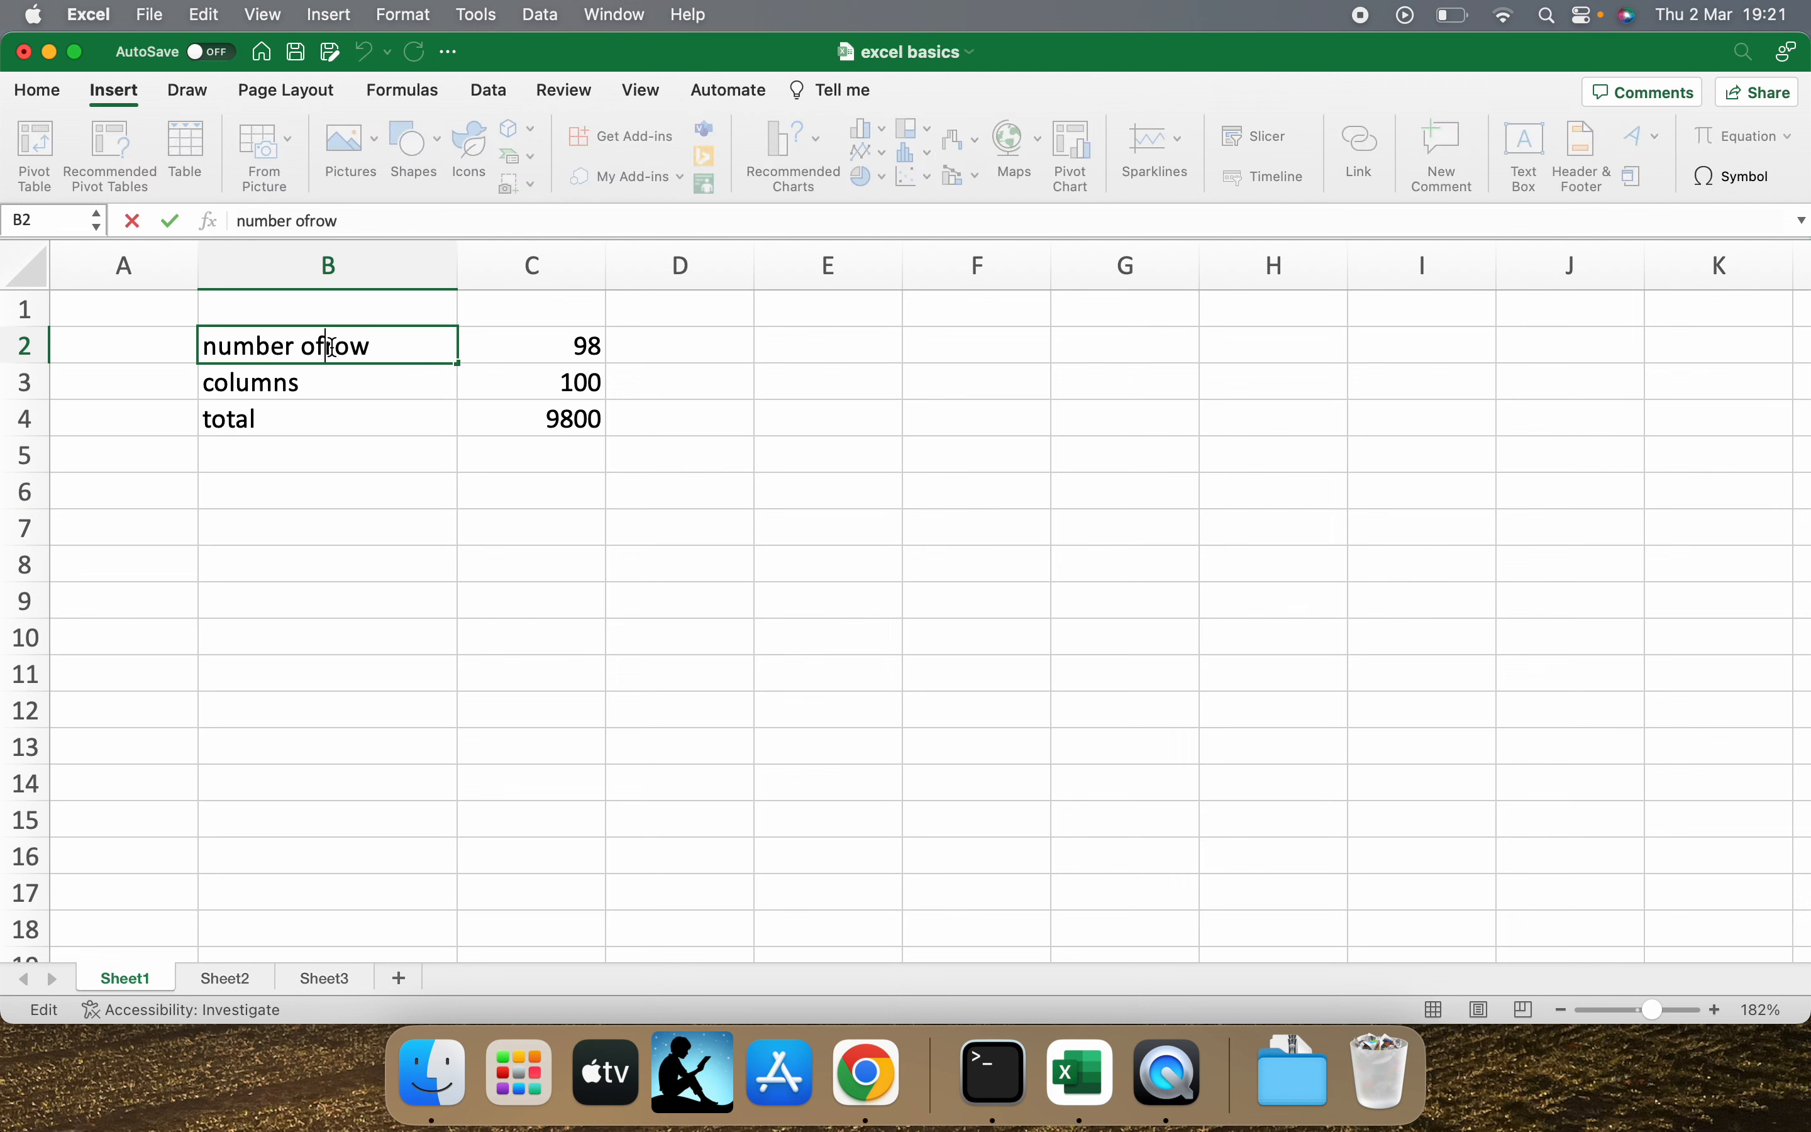
{"action": "key", "text": "BackSpace"}
{"action": "key", "text": "BackSpace"}
{"action": "key", "text": "BackSpace"}
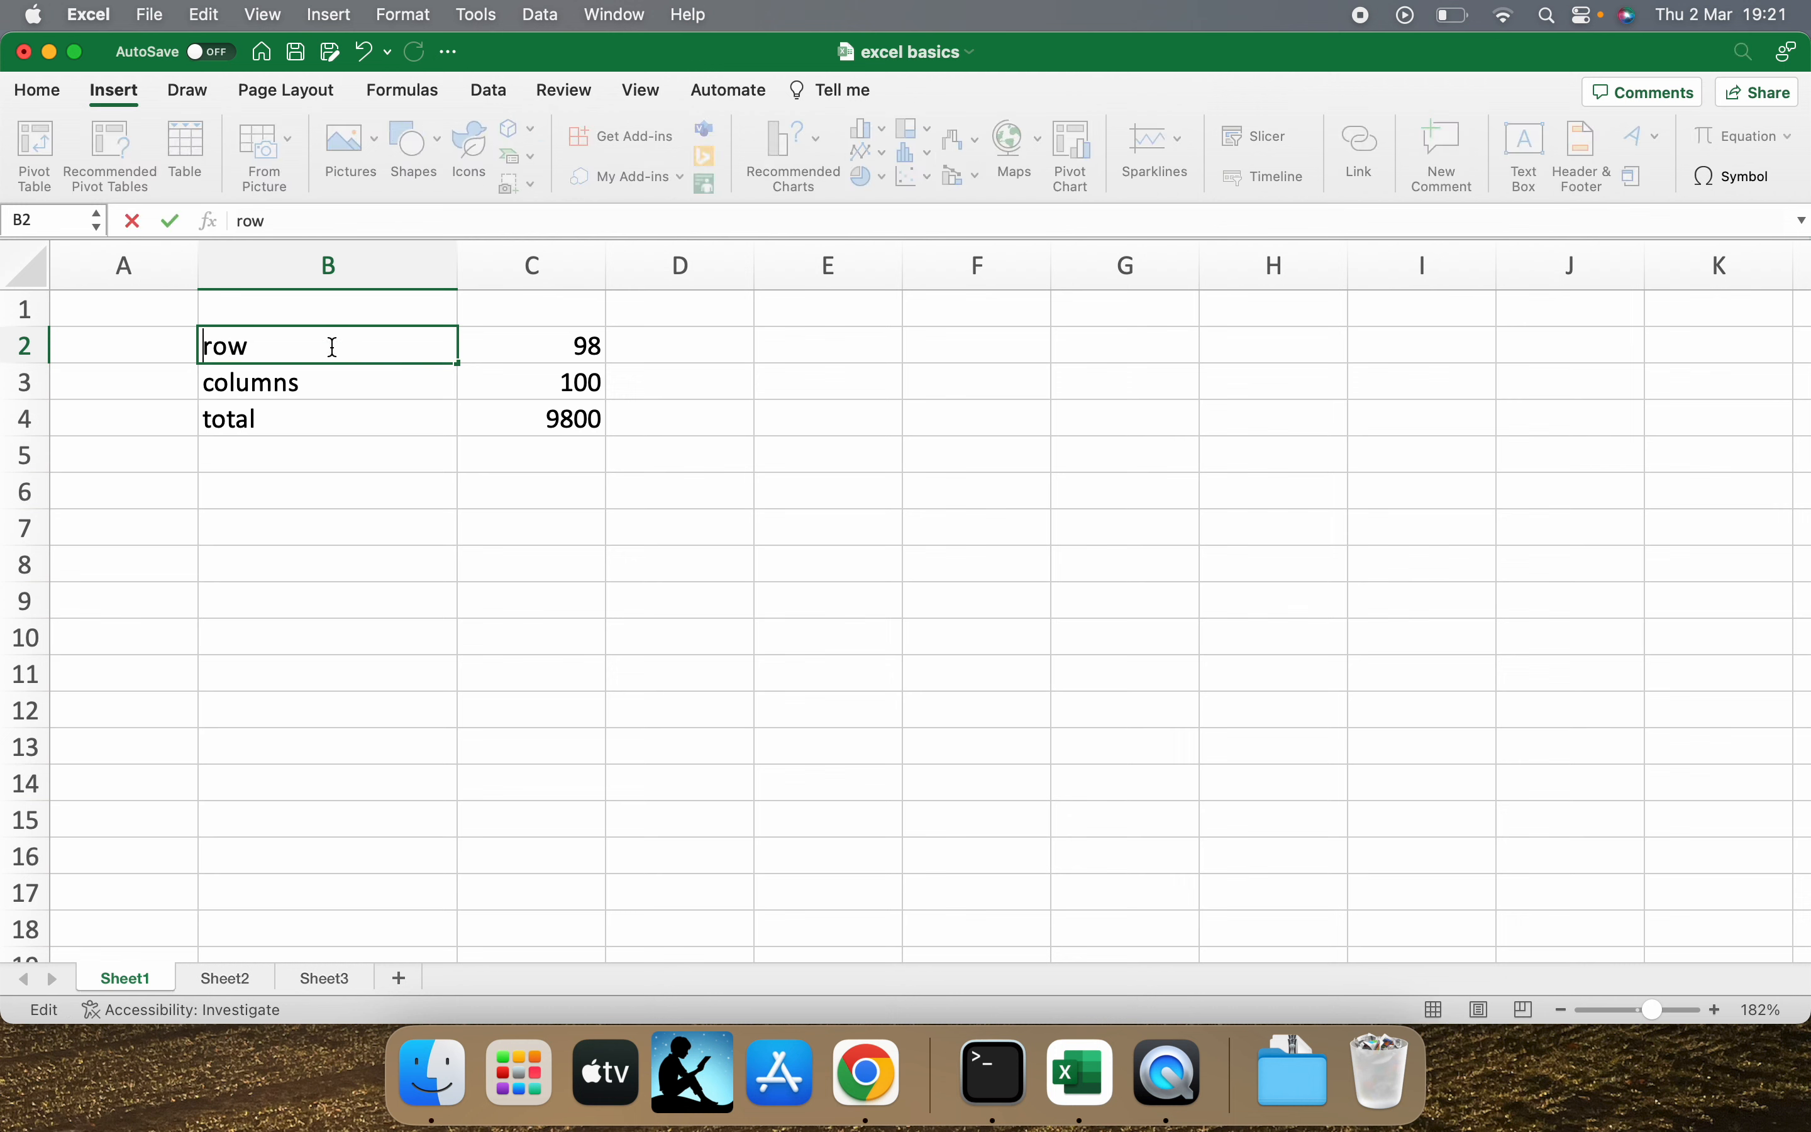
Complete the label in B2 so that it reads "number of rows".
{"action": "left_click", "coordinate": [264, 223]}
{"action": "type", "text": "number "}
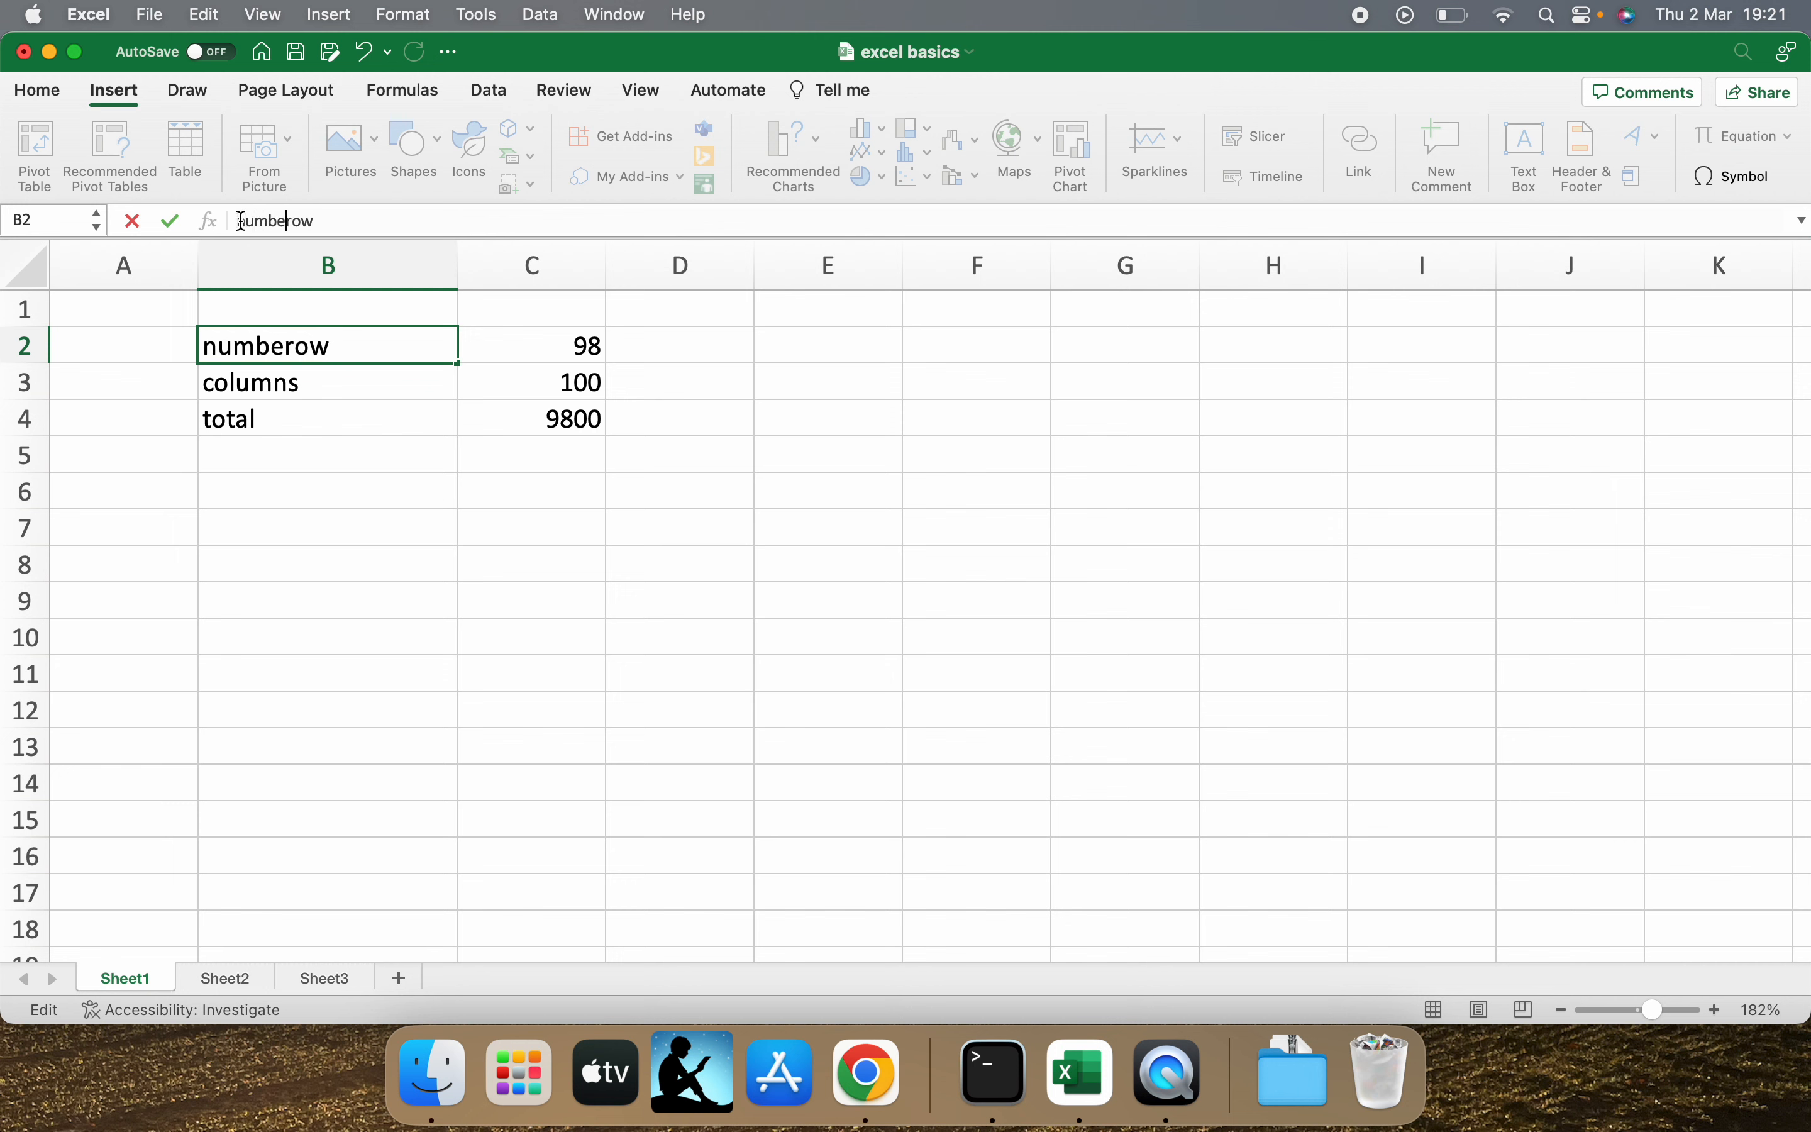
{"action": "type", "text": "of r"}
{"action": "left_click", "coordinate": [401, 350]}
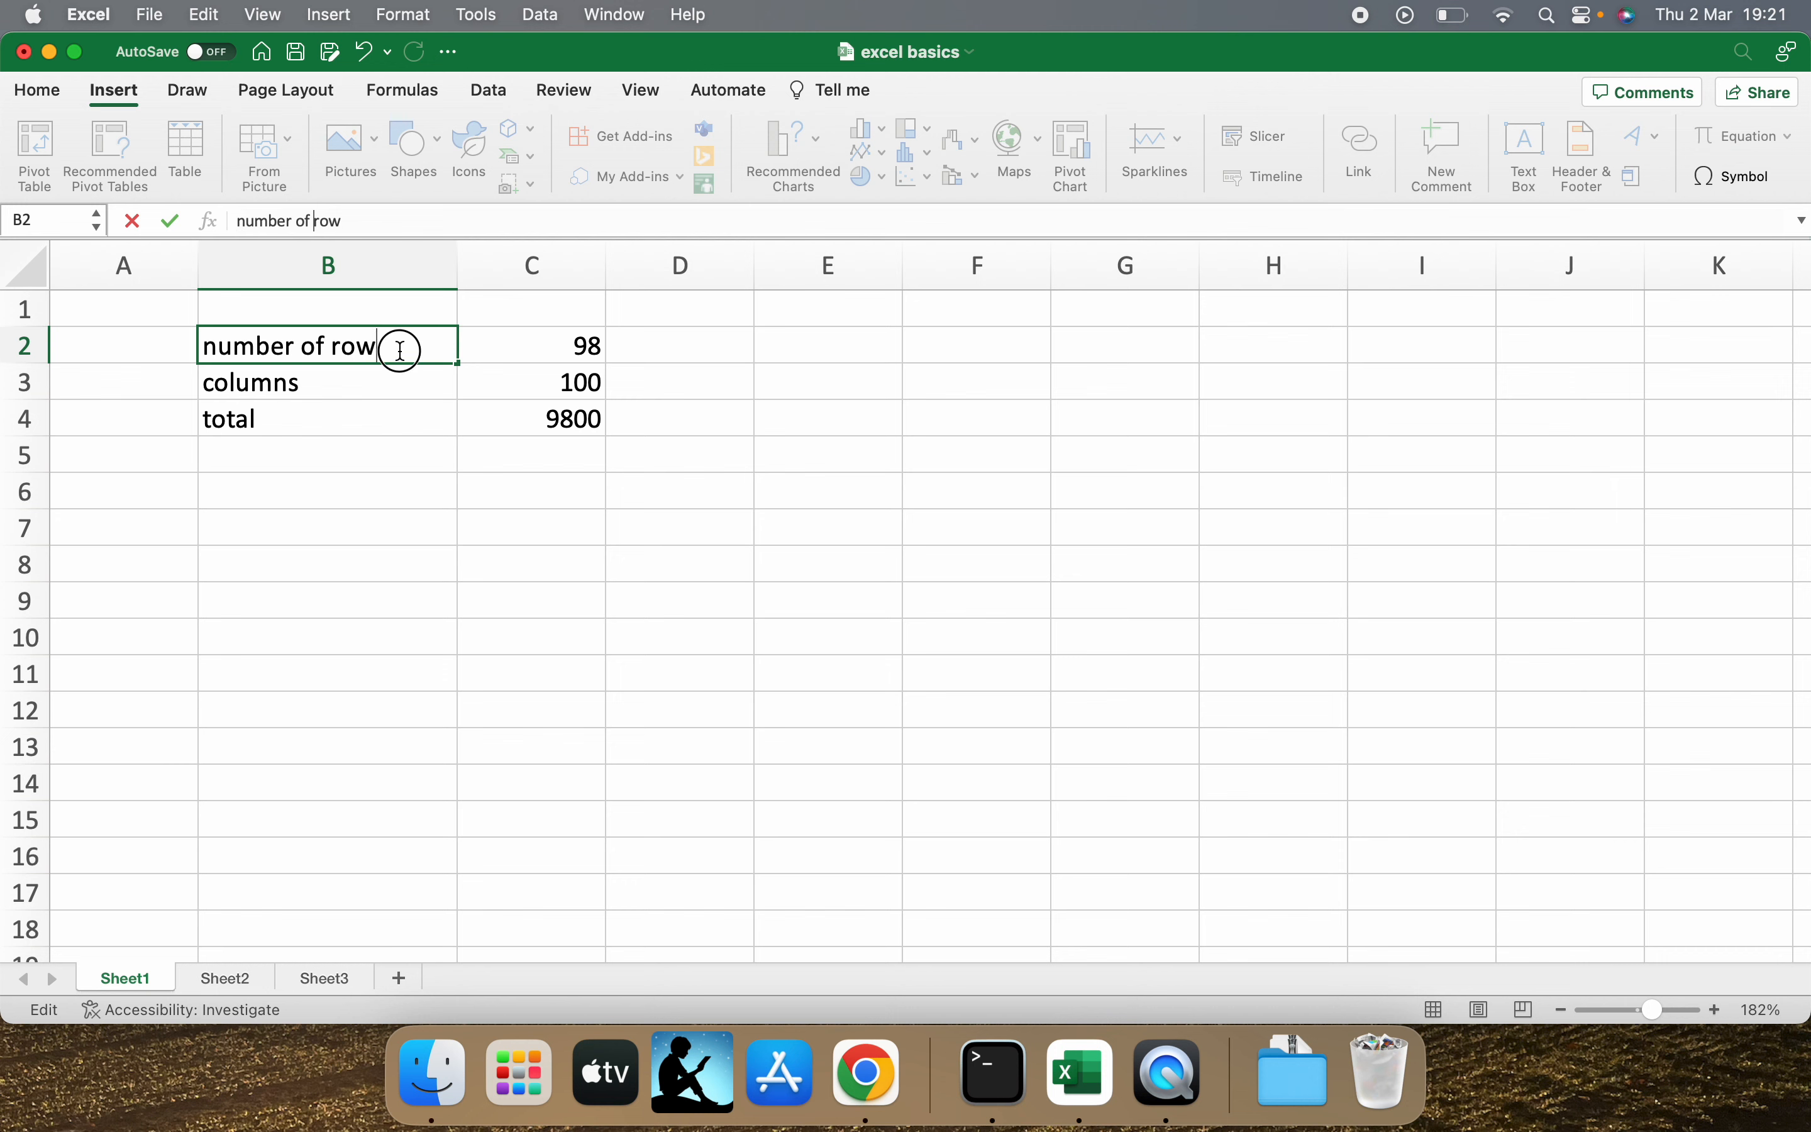
{"action": "type", "text": "s"}
Apply the Number format to the row count in C2.
{"action": "left_click", "coordinate": [56, 90]}
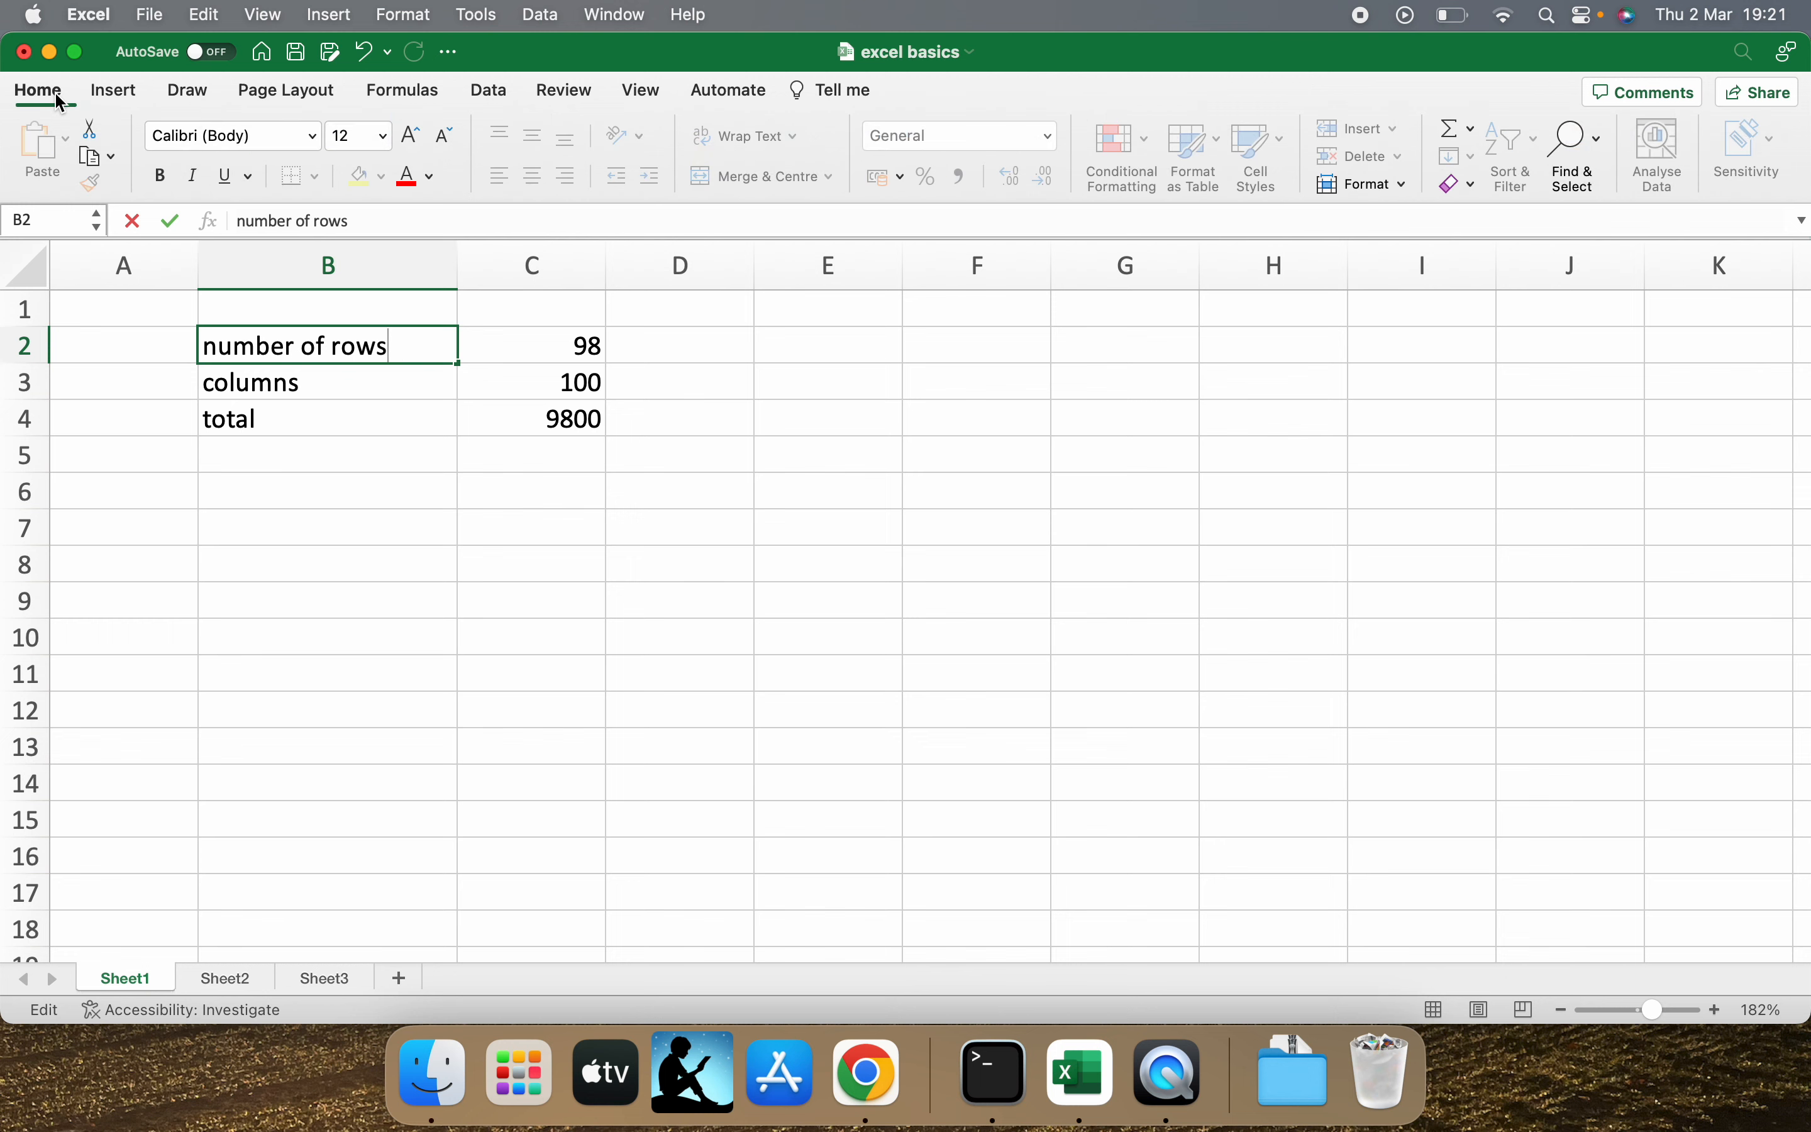
{"action": "left_click", "coordinate": [558, 374]}
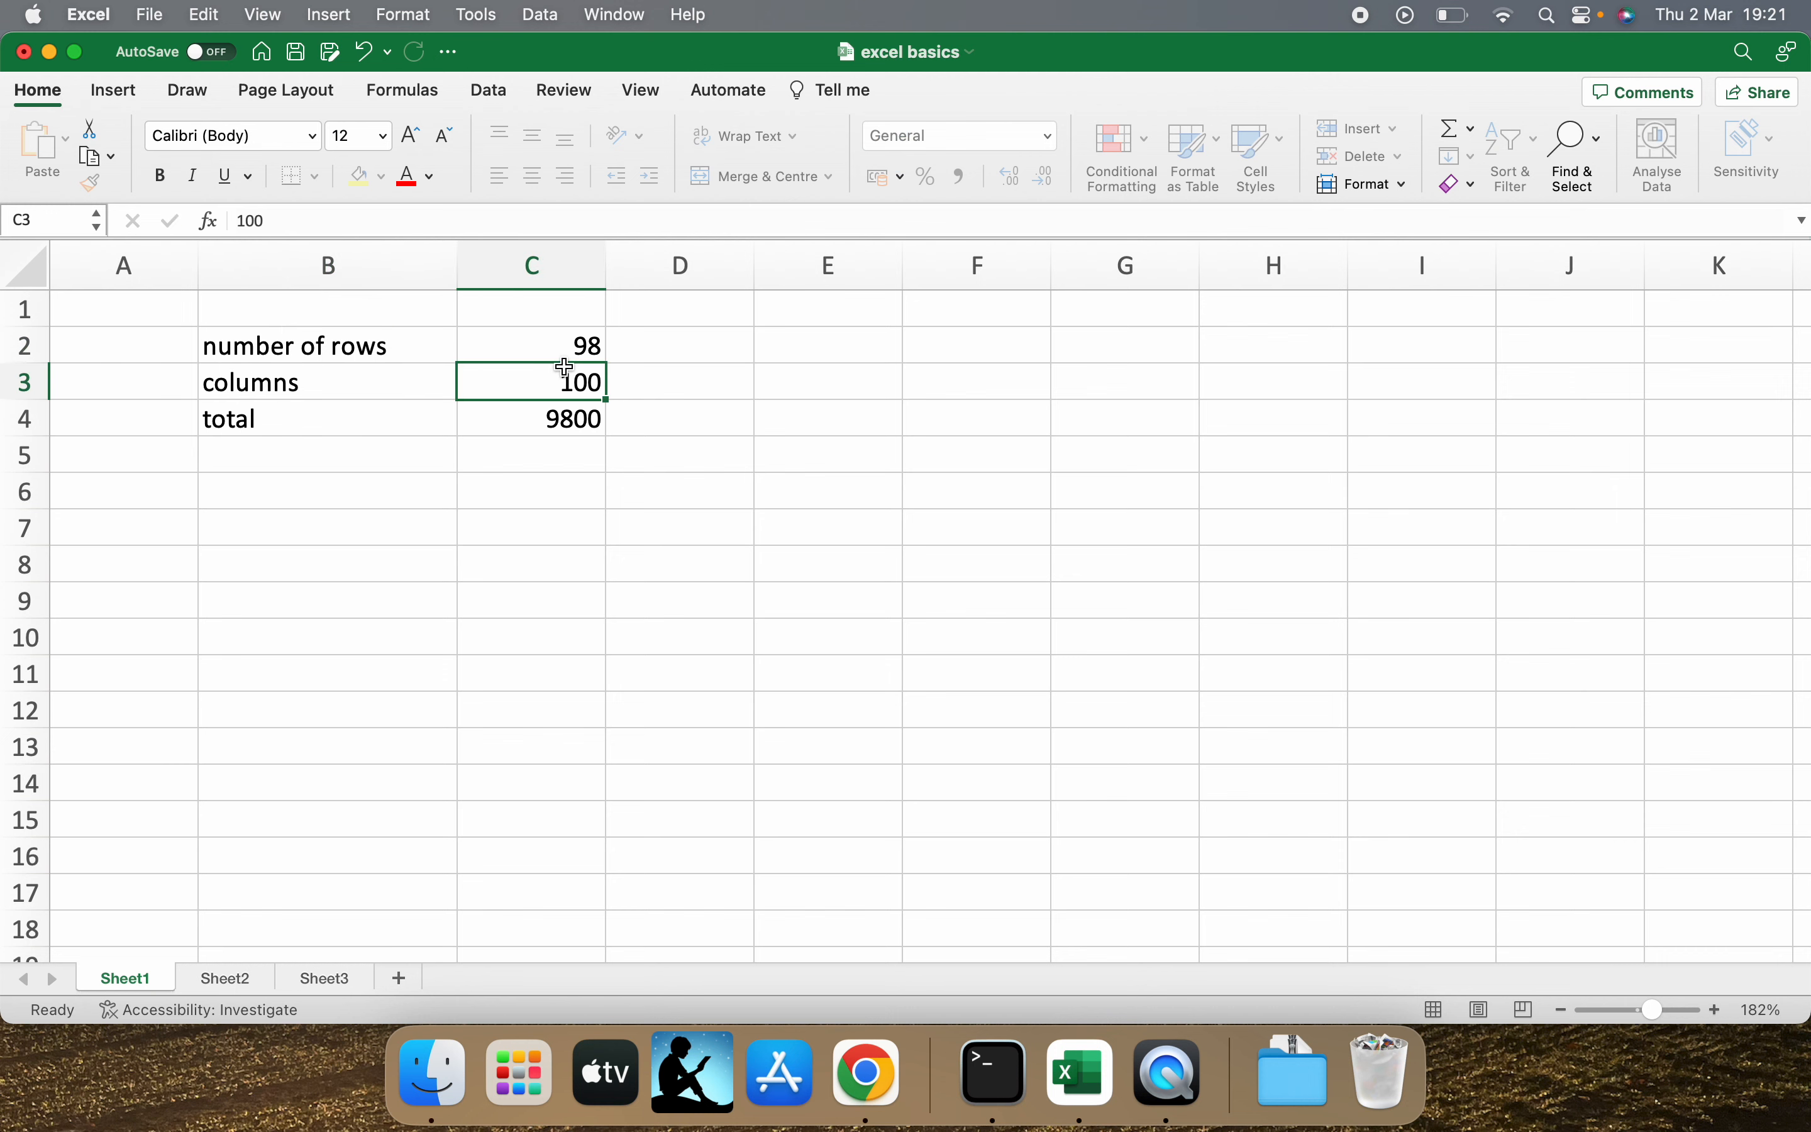
{"action": "left_click", "coordinate": [574, 352]}
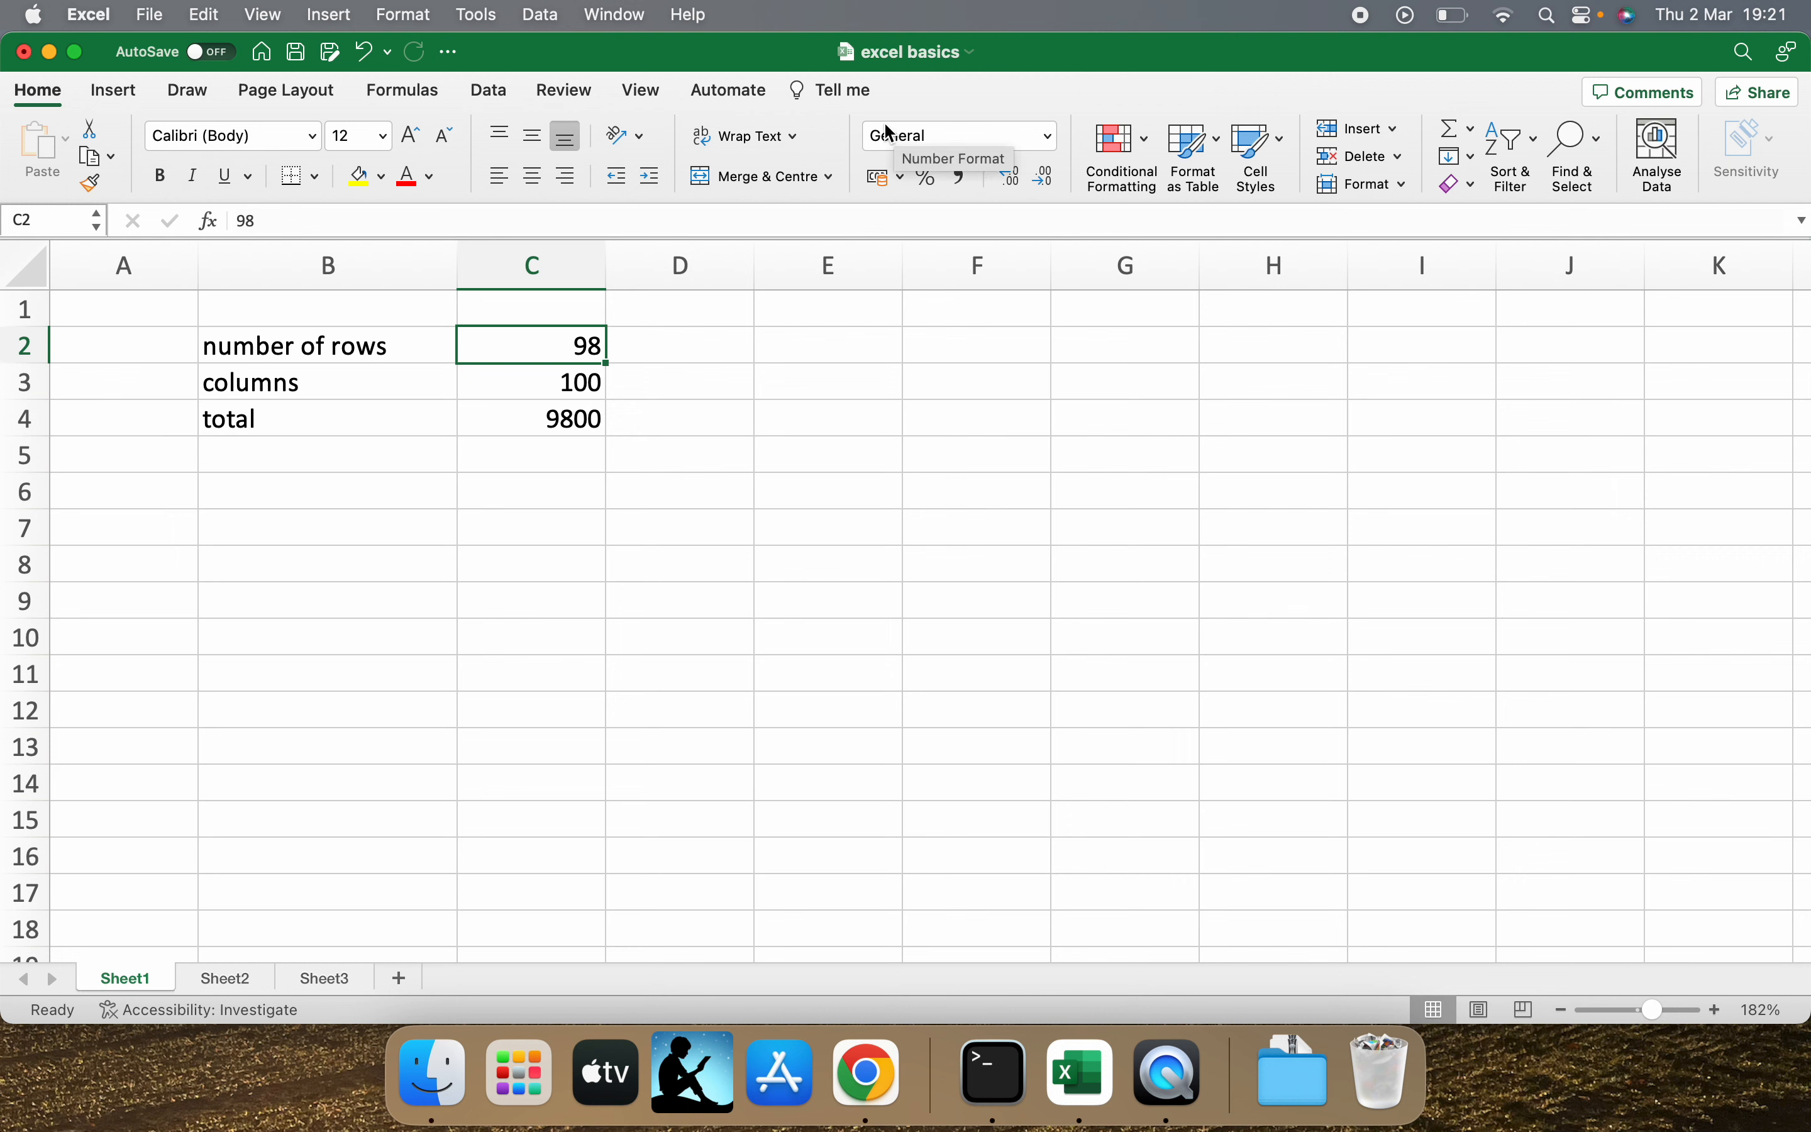
{"action": "left_click", "coordinate": [1047, 138]}
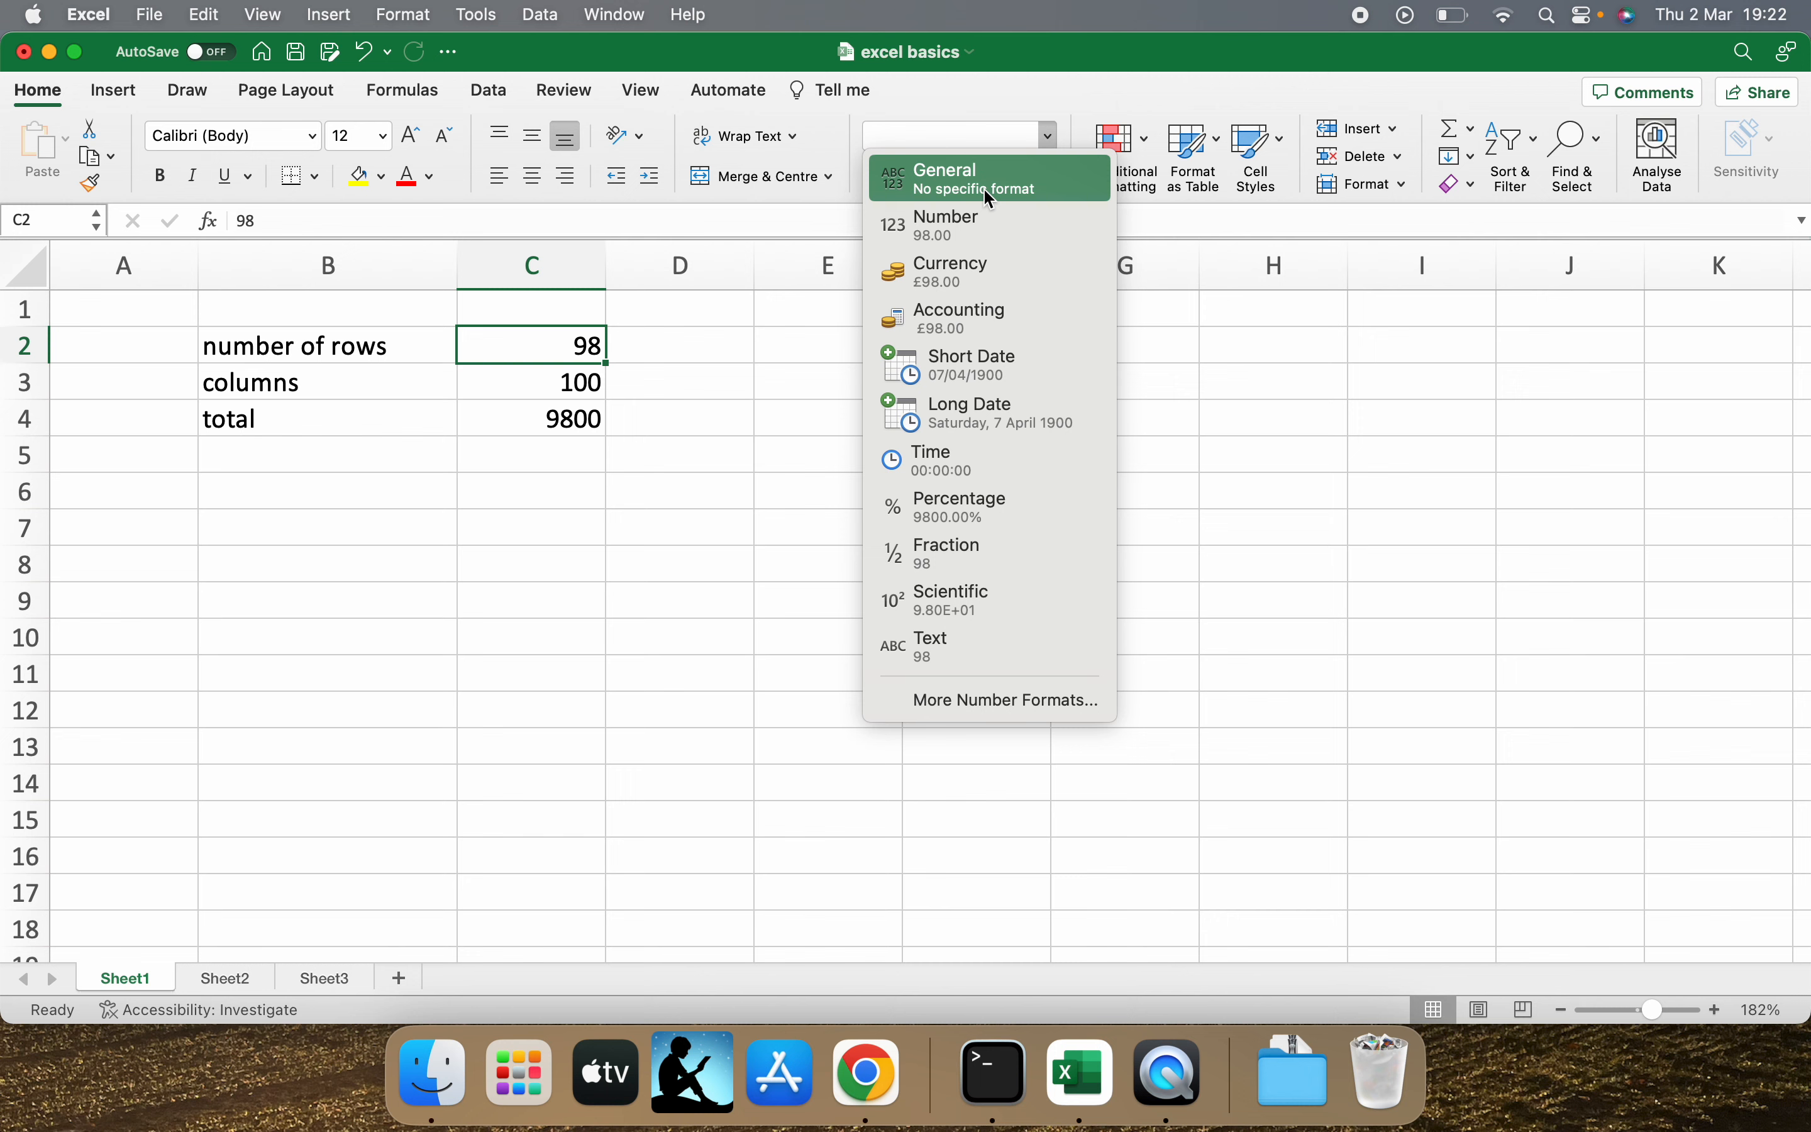
{"action": "left_click", "coordinate": [983, 221]}
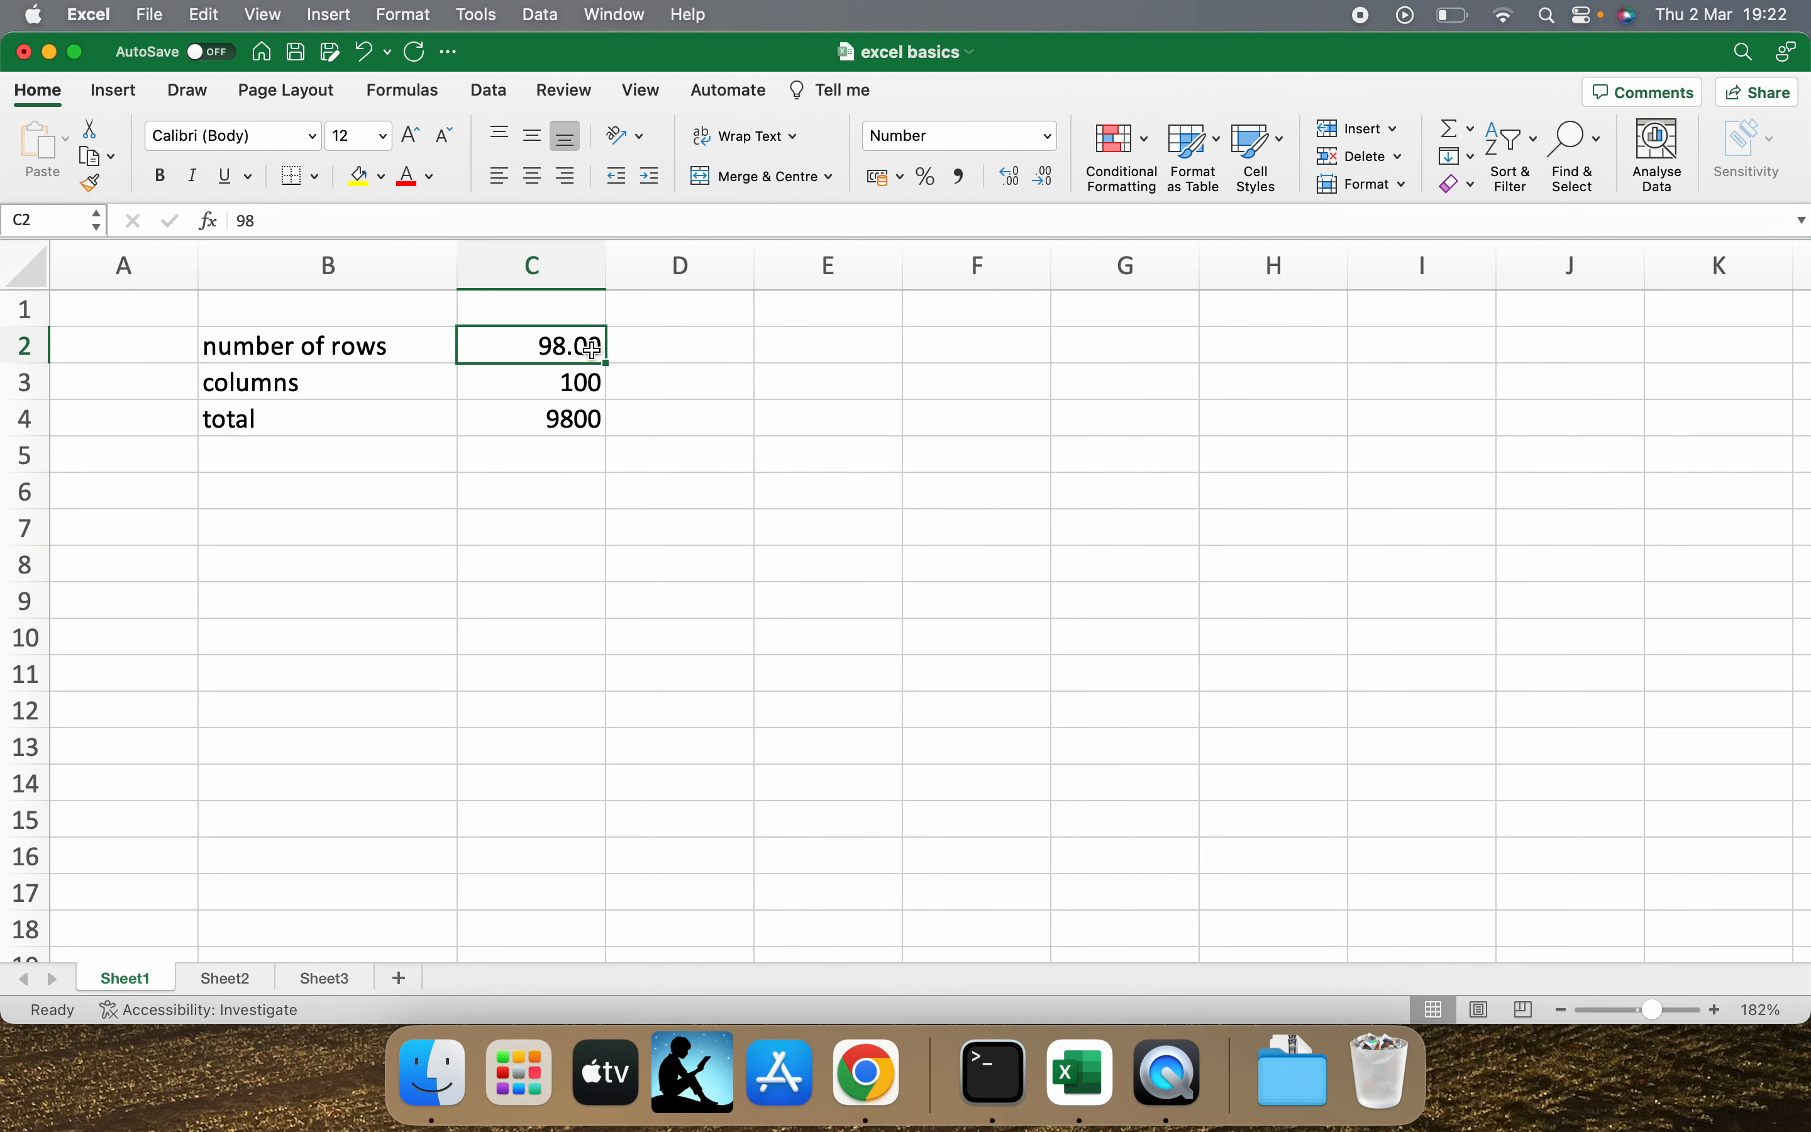
Try increasing and decreasing the decimal places shown in C2, ending at two decimals.
{"action": "left_click", "coordinate": [1013, 180]}
{"action": "left_click", "coordinate": [1012, 180]}
{"action": "left_click", "coordinate": [1050, 177]}
{"action": "left_click", "coordinate": [1051, 177]}
{"action": "left_click", "coordinate": [1051, 178]}
{"action": "left_click", "coordinate": [1011, 178]}
Enter 3.4142 in cell D2.
{"action": "left_click", "coordinate": [747, 337]}
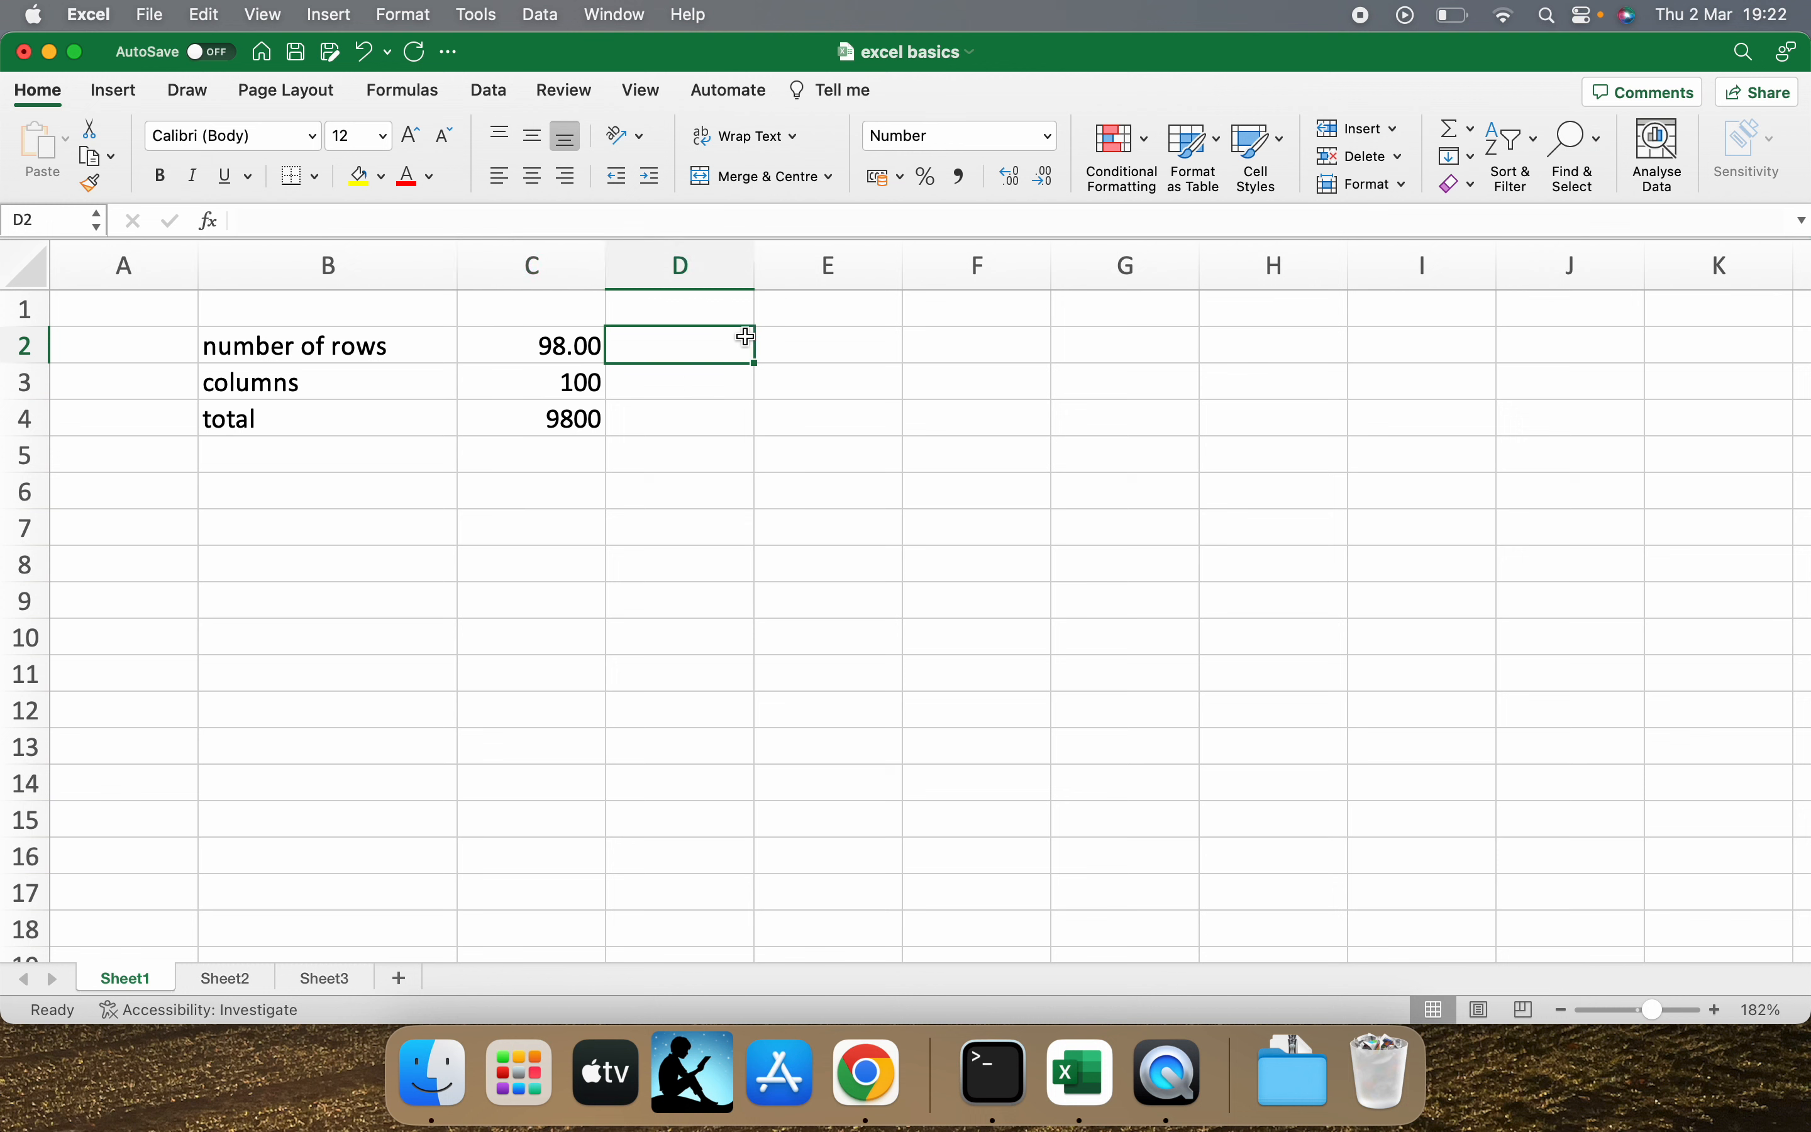
{"action": "type", "text": "3.1"}
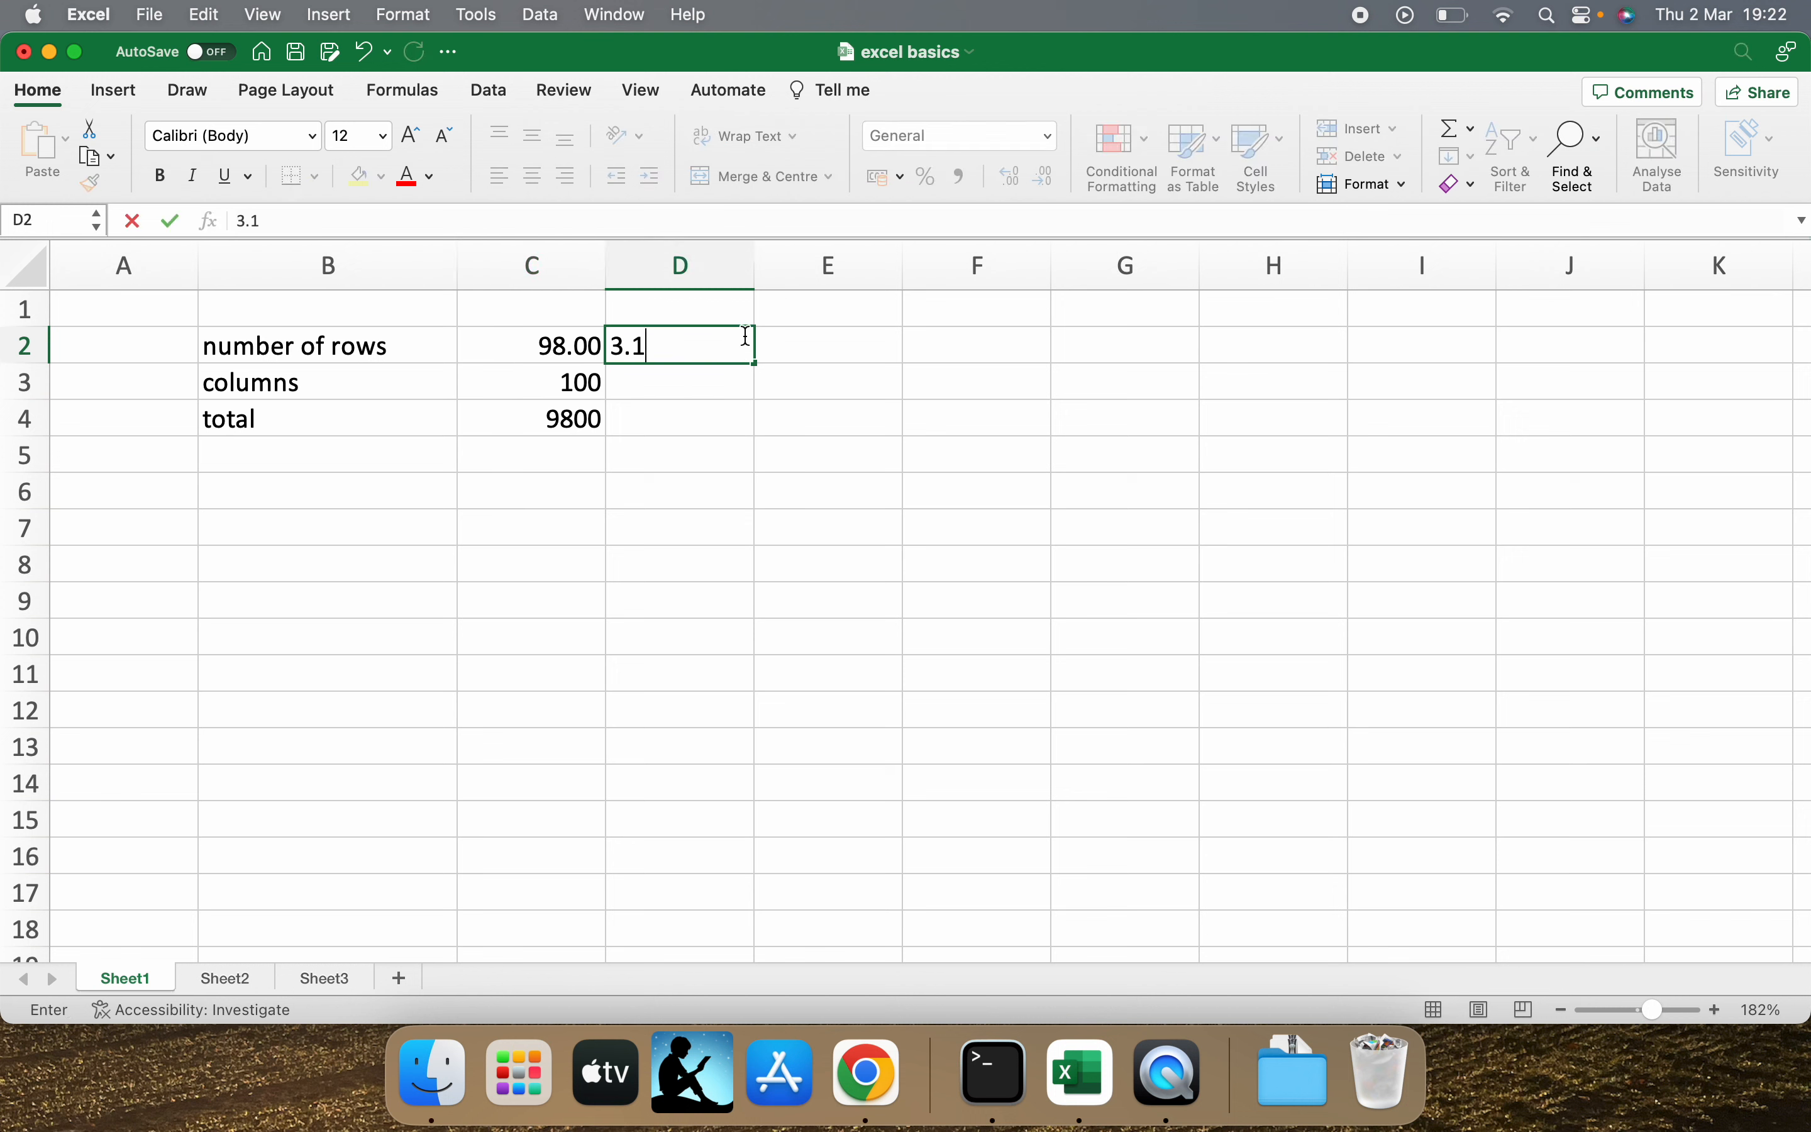
{"action": "type", "text": "41"}
{"action": "key", "text": "BackSpace"}
{"action": "key", "text": "BackSpace"}
{"action": "key", "text": "BackSpace"}
{"action": "type", "text": "4142"}
{"action": "left_click", "coordinate": [709, 383]}
Reduce the displayed precision of D2 to one decimal place.
{"action": "left_click", "coordinate": [700, 345]}
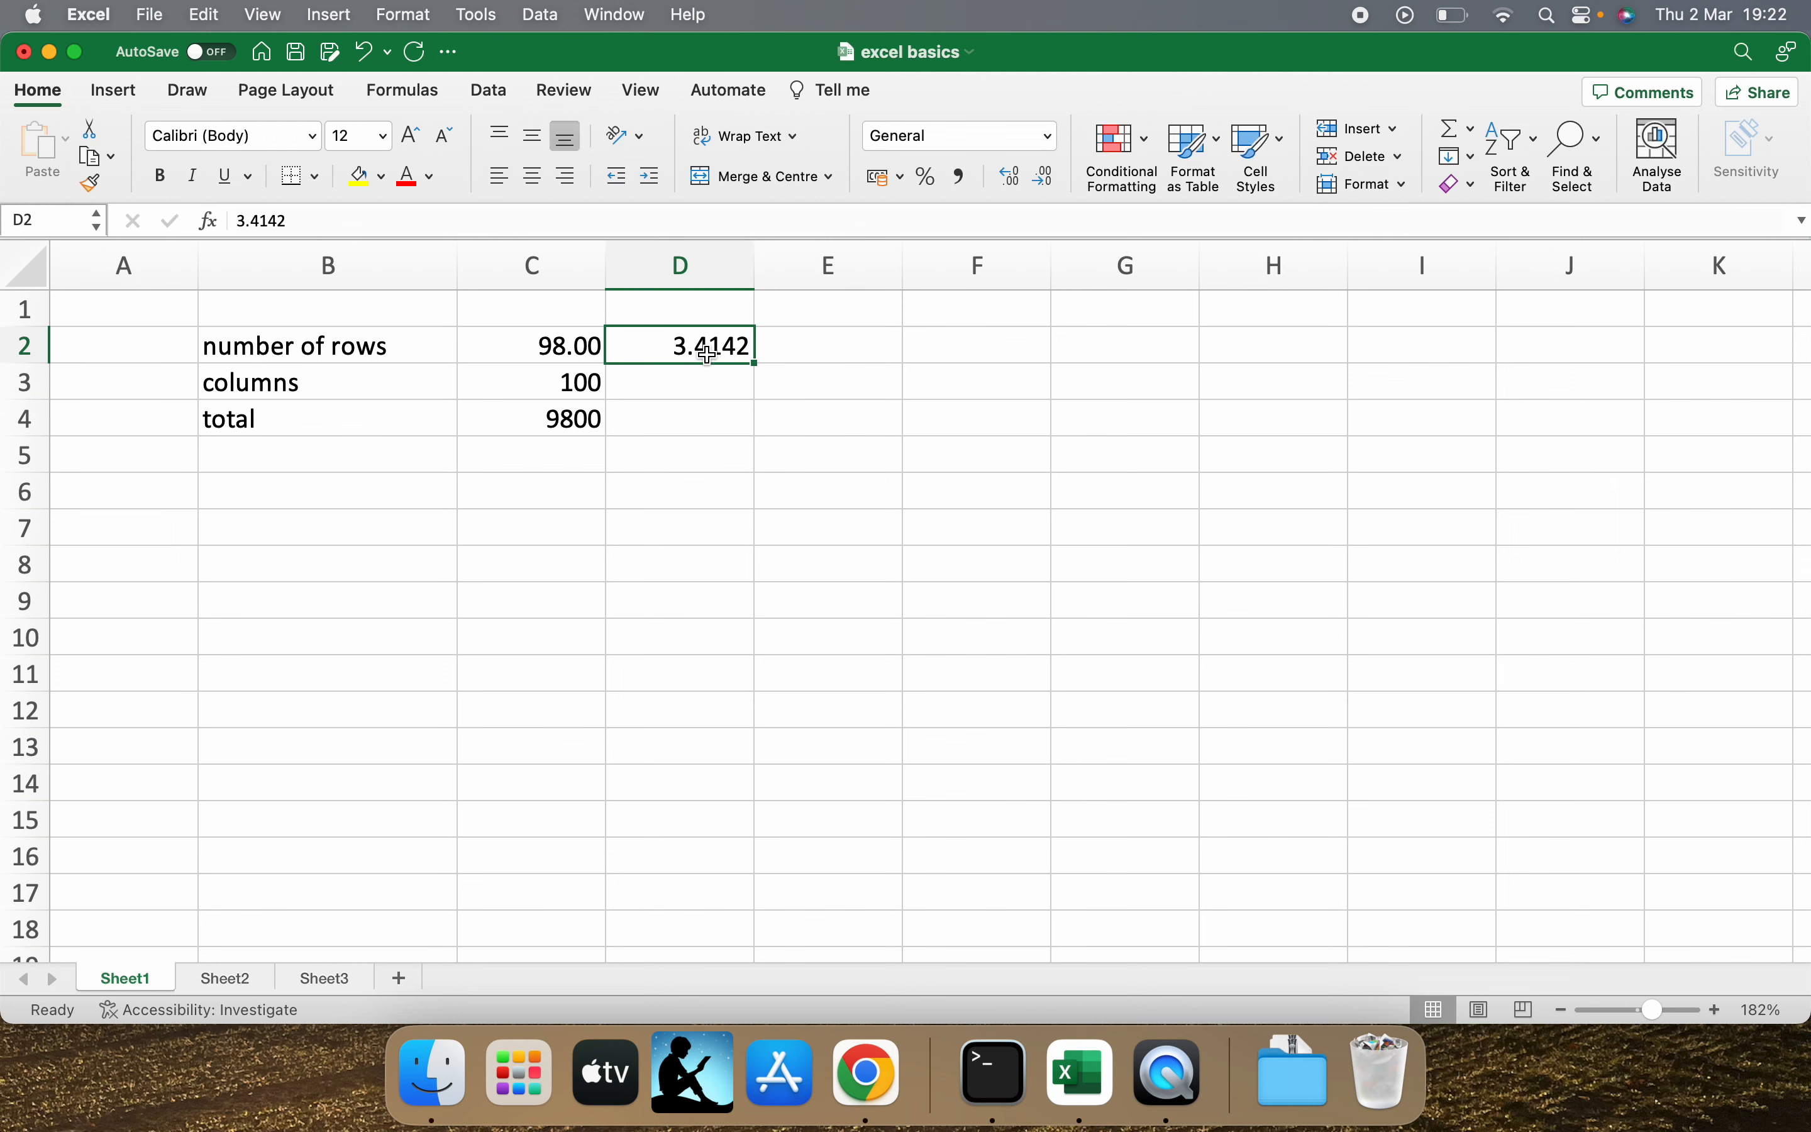
{"action": "left_click", "coordinate": [1011, 175]}
{"action": "left_click", "coordinate": [1036, 180]}
{"action": "left_click", "coordinate": [1036, 180]}
{"action": "left_click", "coordinate": [1042, 184]}
{"action": "left_click", "coordinate": [1035, 180]}
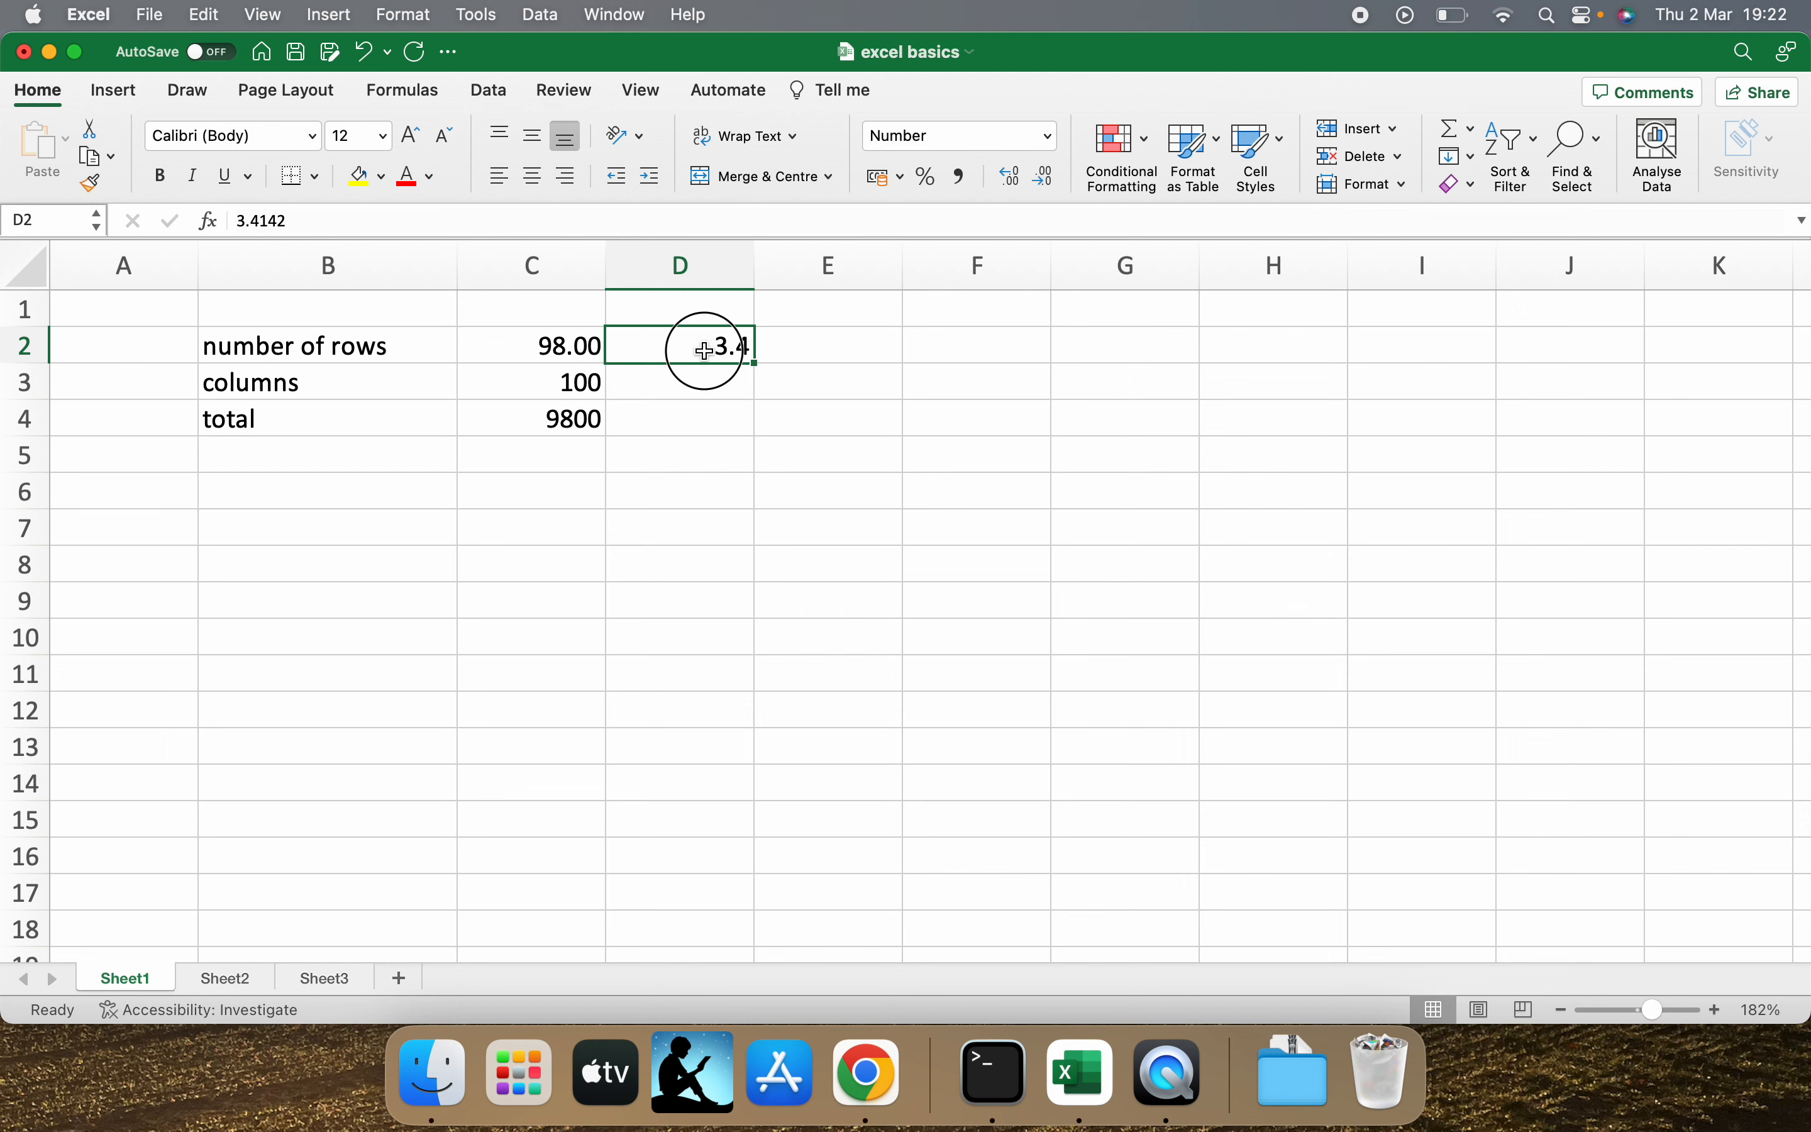
Compare the full stored value of D2 with the rounded value displayed in the cell.
{"action": "left_click", "coordinate": [705, 400]}
{"action": "left_click", "coordinate": [709, 352]}
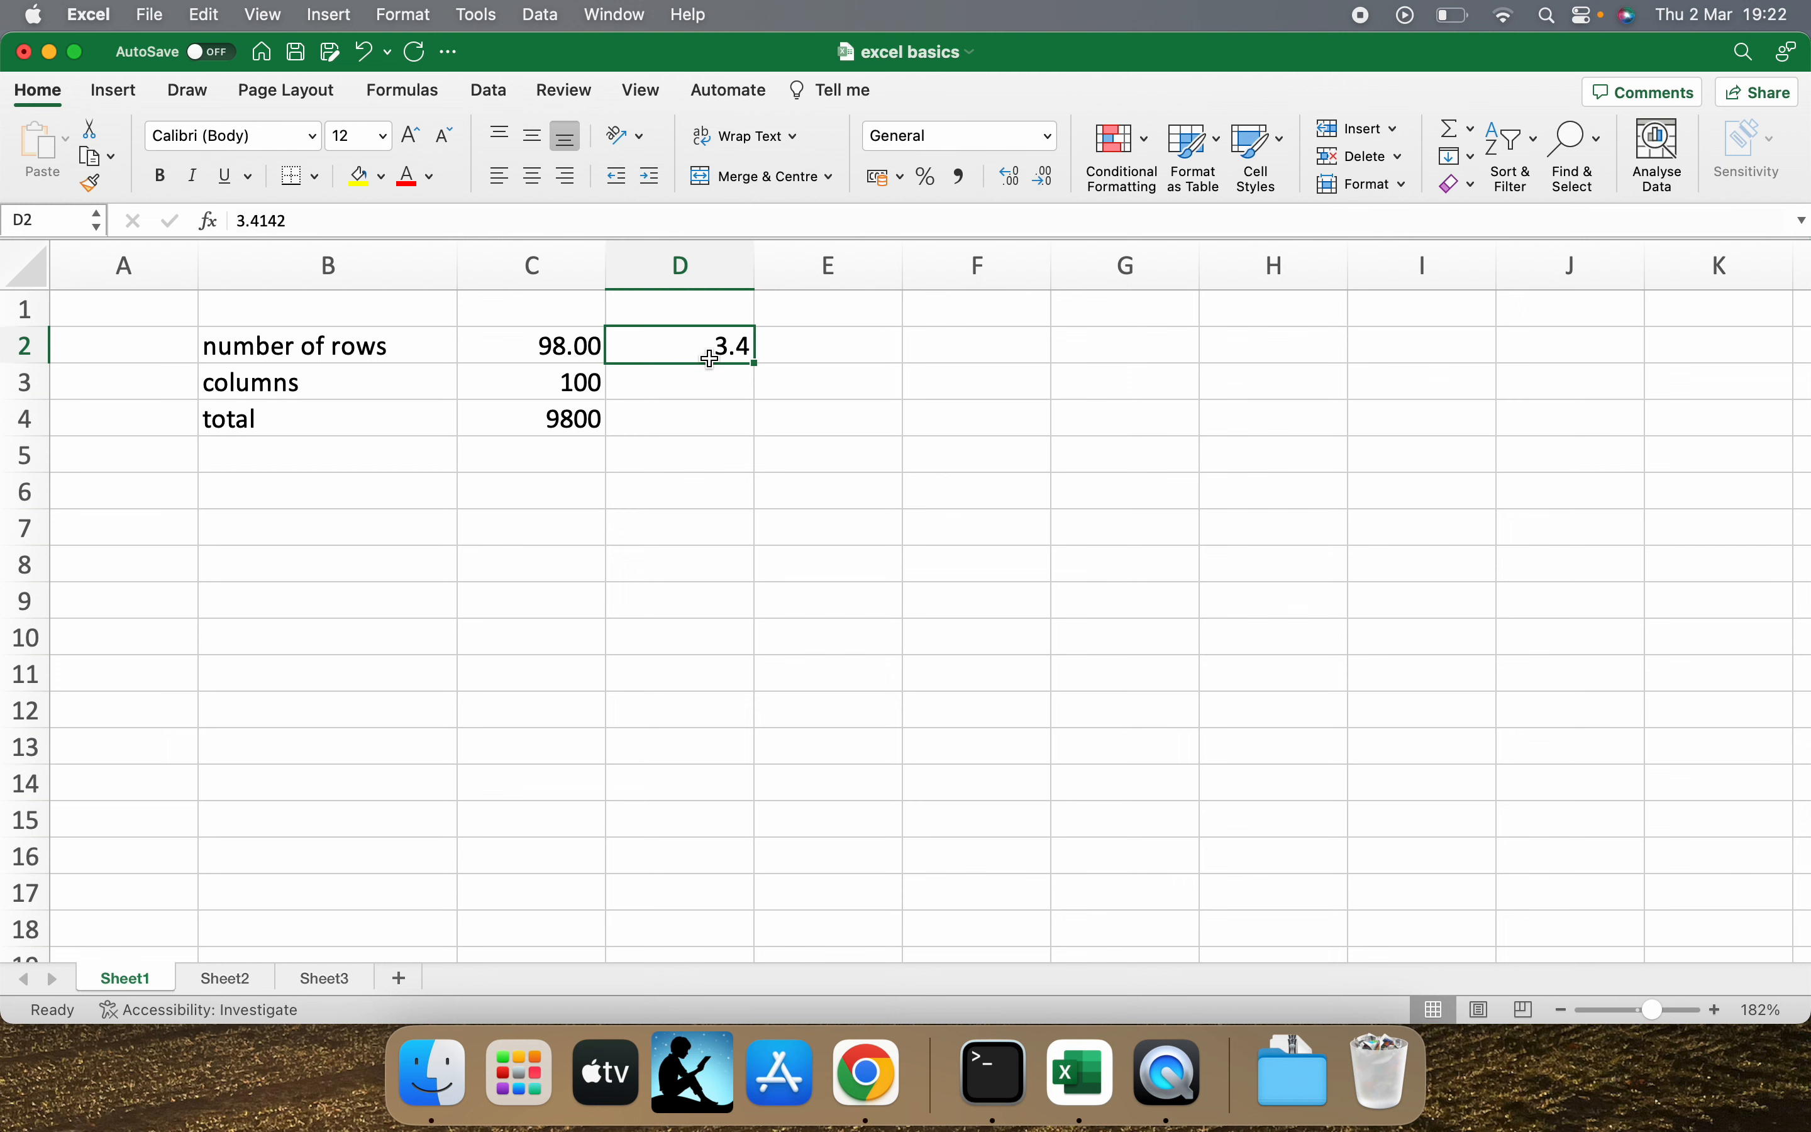
{"action": "left_click", "coordinate": [299, 221]}
{"action": "left_click_drag", "start_coordinate": [295, 220], "coordinate": [232, 213]}
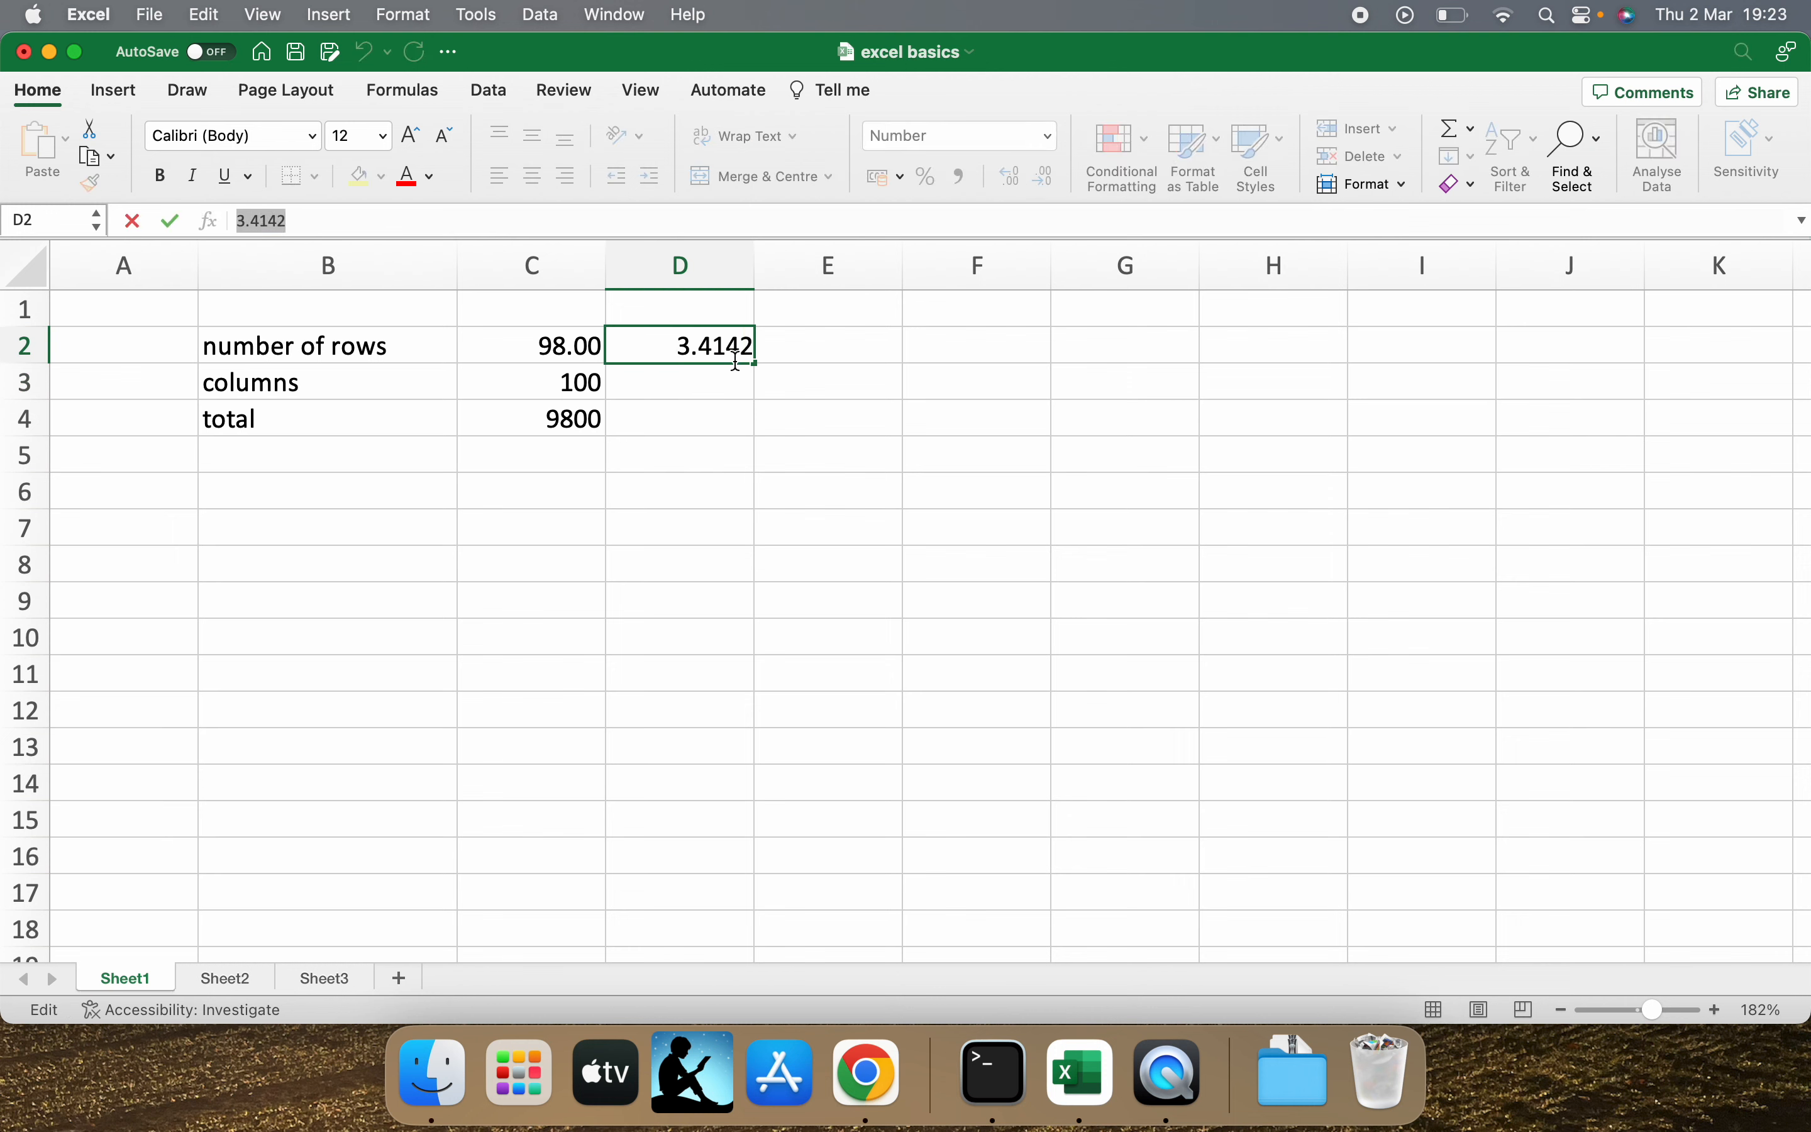
{"action": "left_click", "coordinate": [589, 349]}
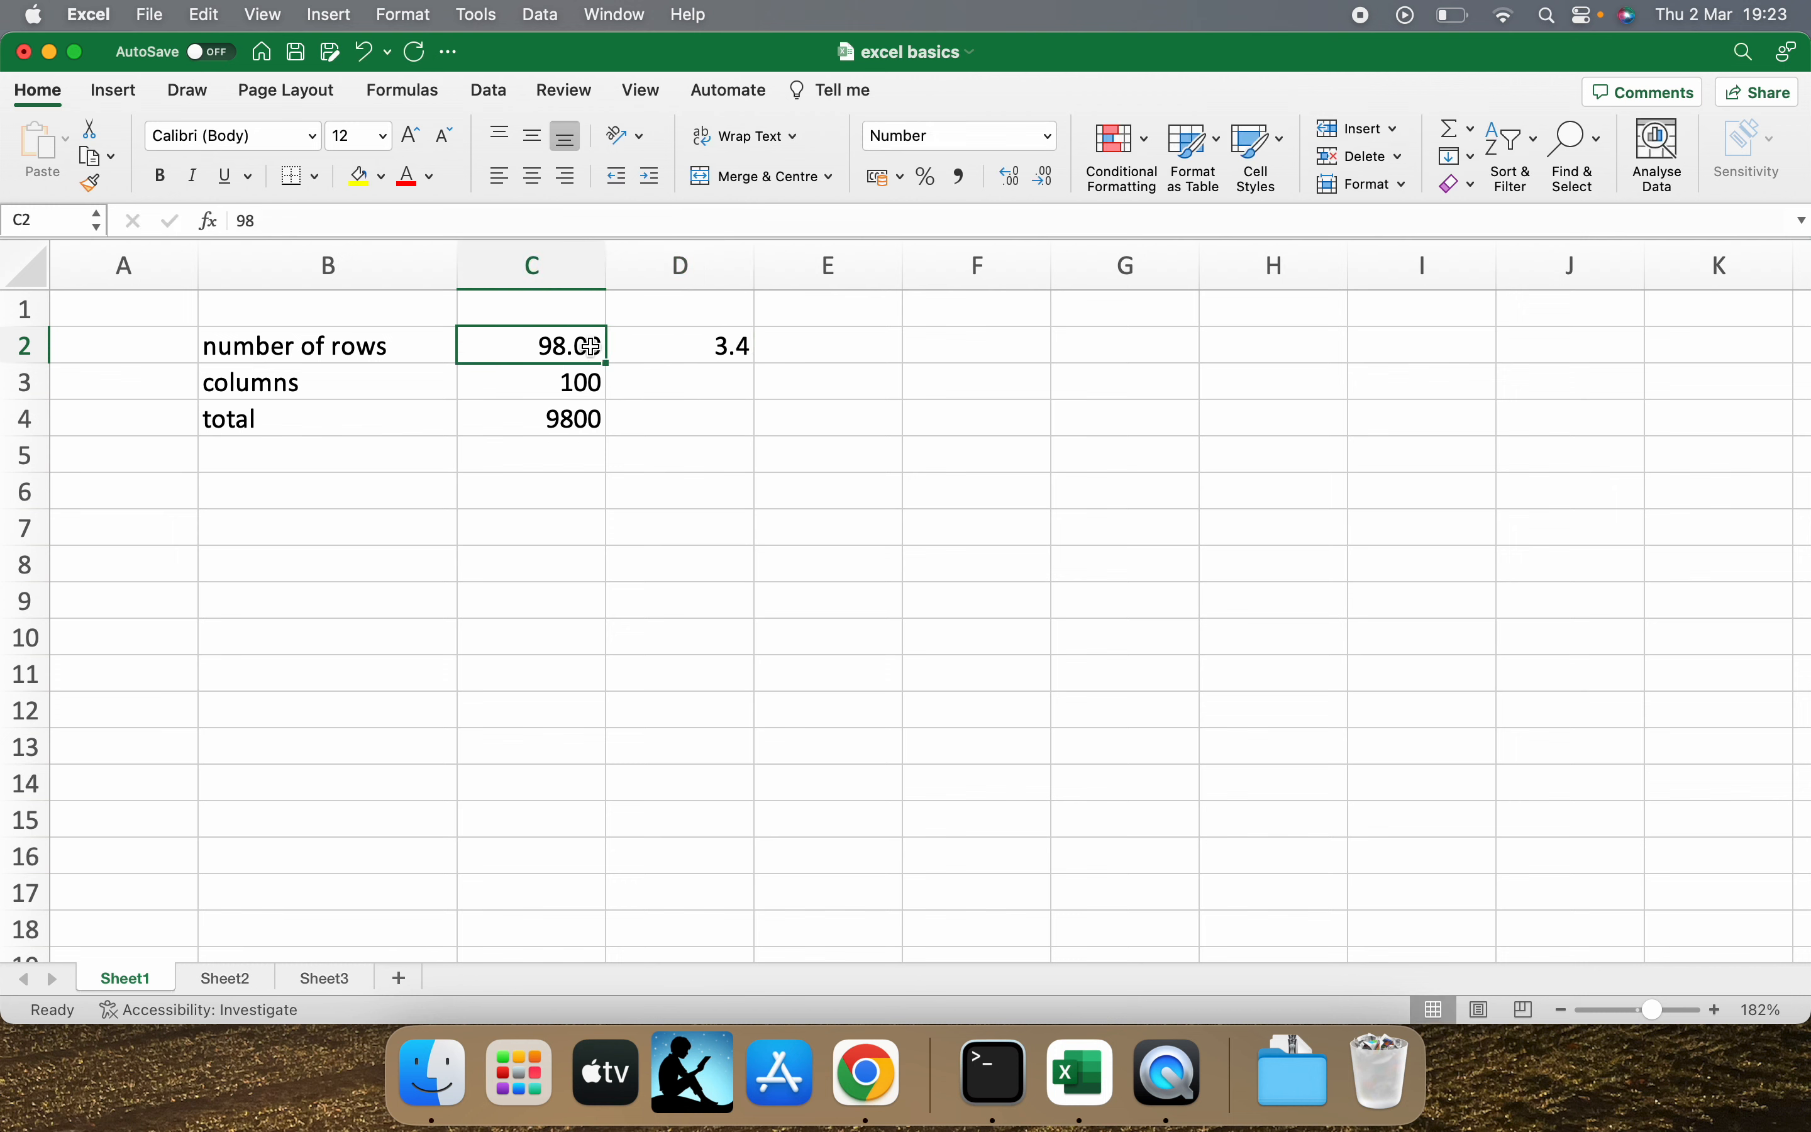
Format the columns value in C3 as a Long Date.
{"action": "left_click", "coordinate": [567, 390]}
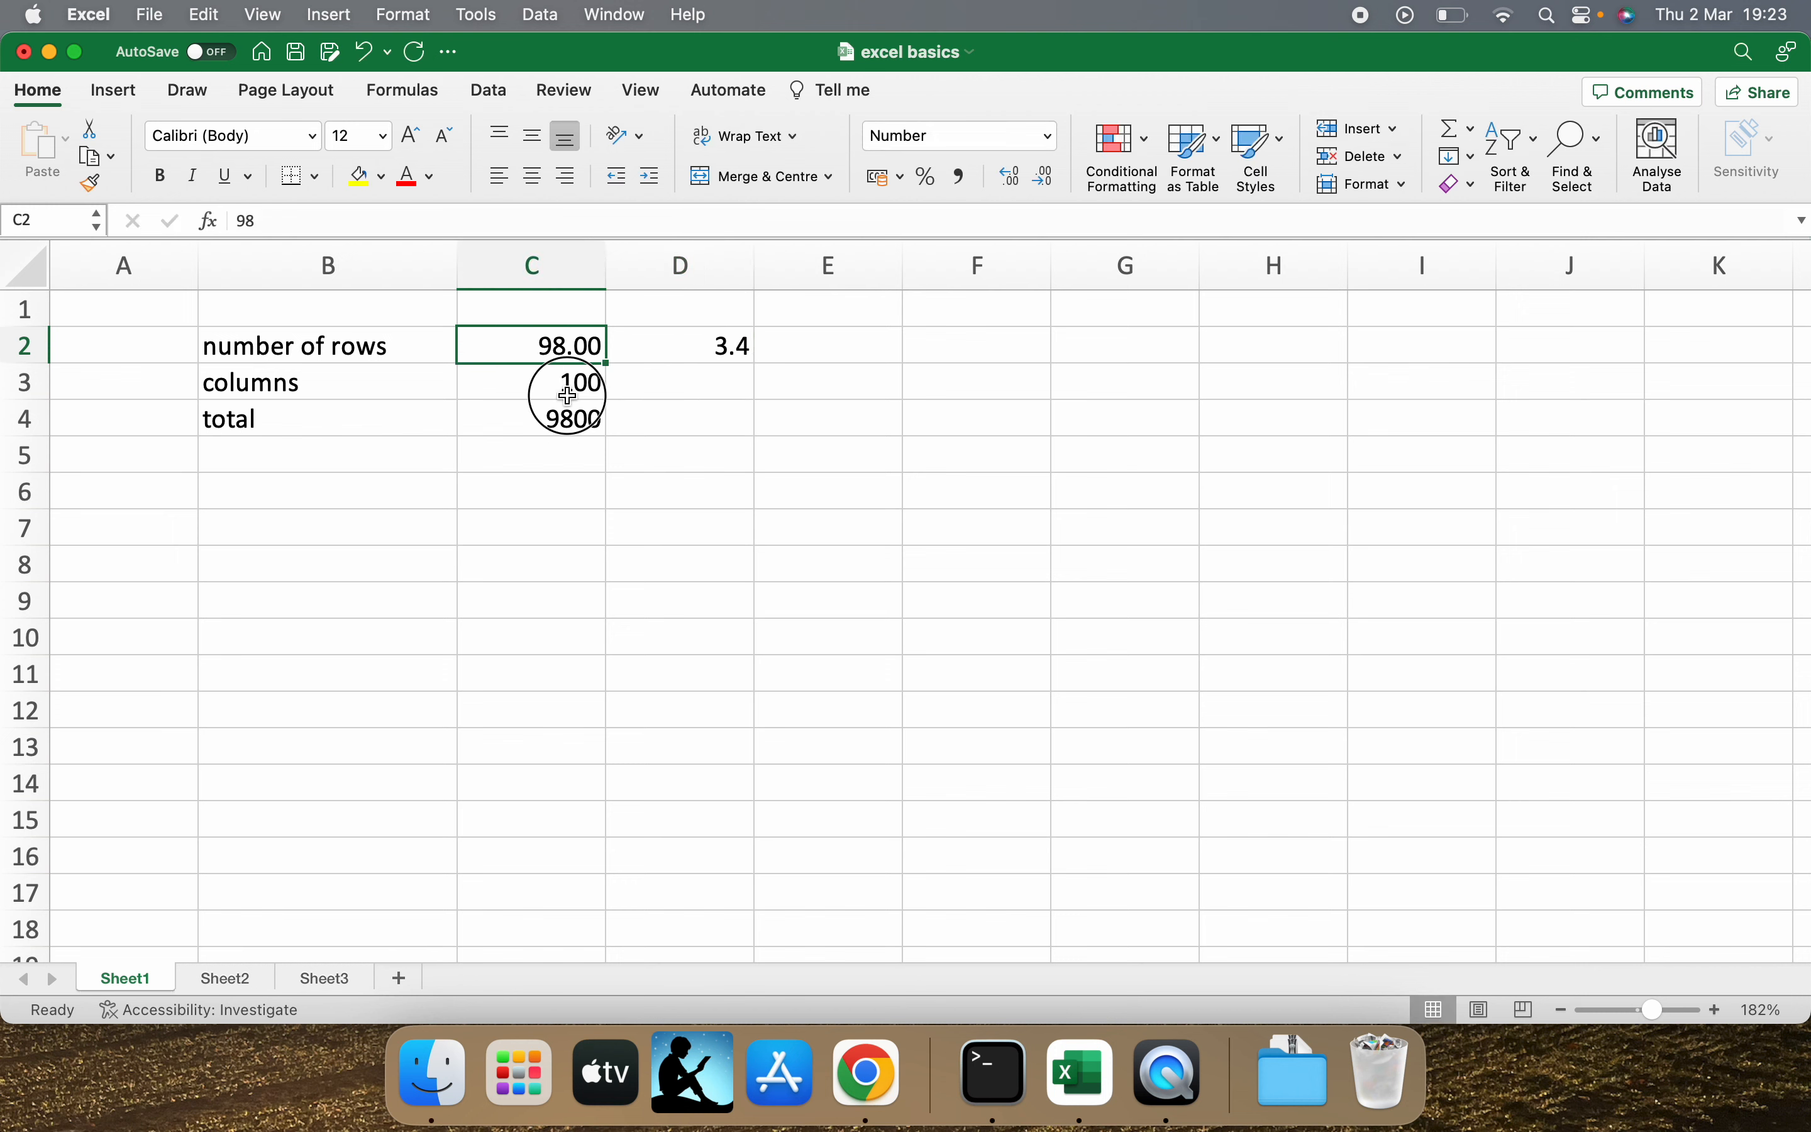
{"action": "left_click", "coordinate": [1021, 137]}
{"action": "left_click", "coordinate": [1050, 134]}
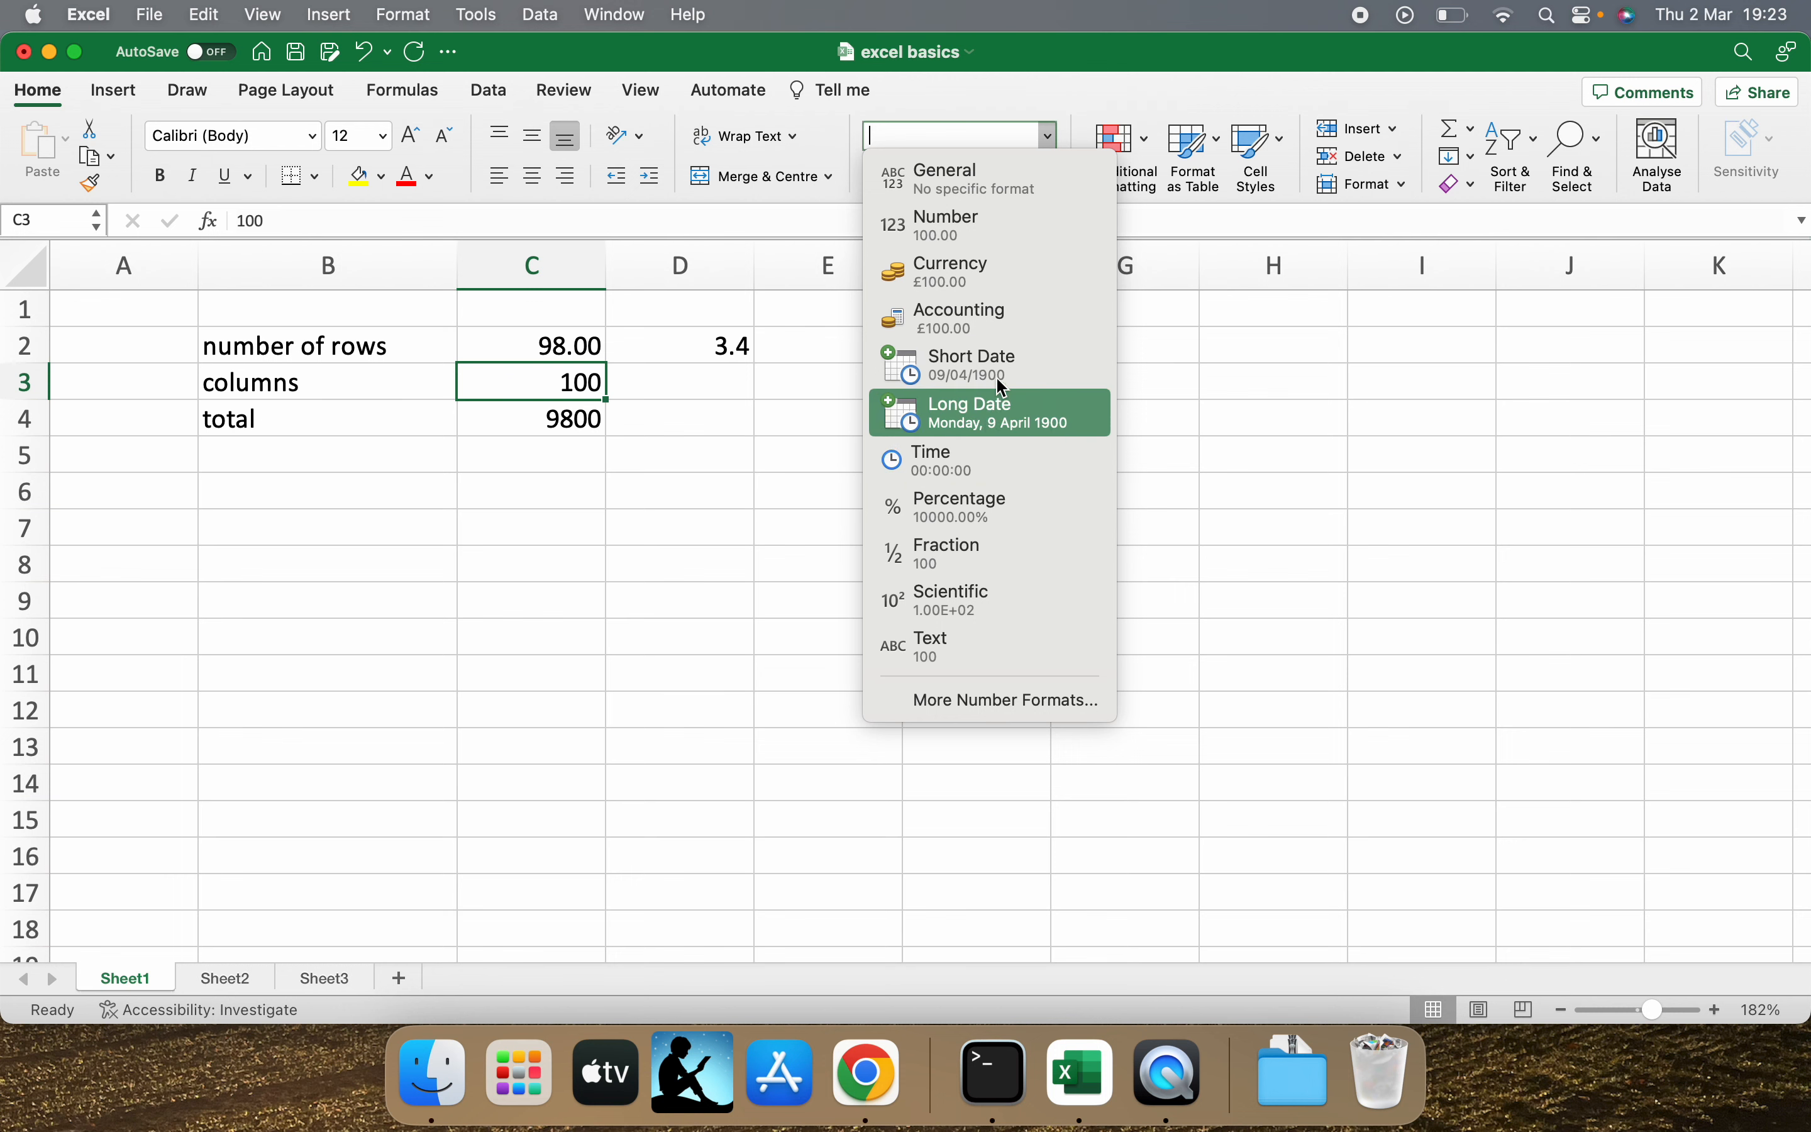
{"action": "left_click", "coordinate": [993, 412]}
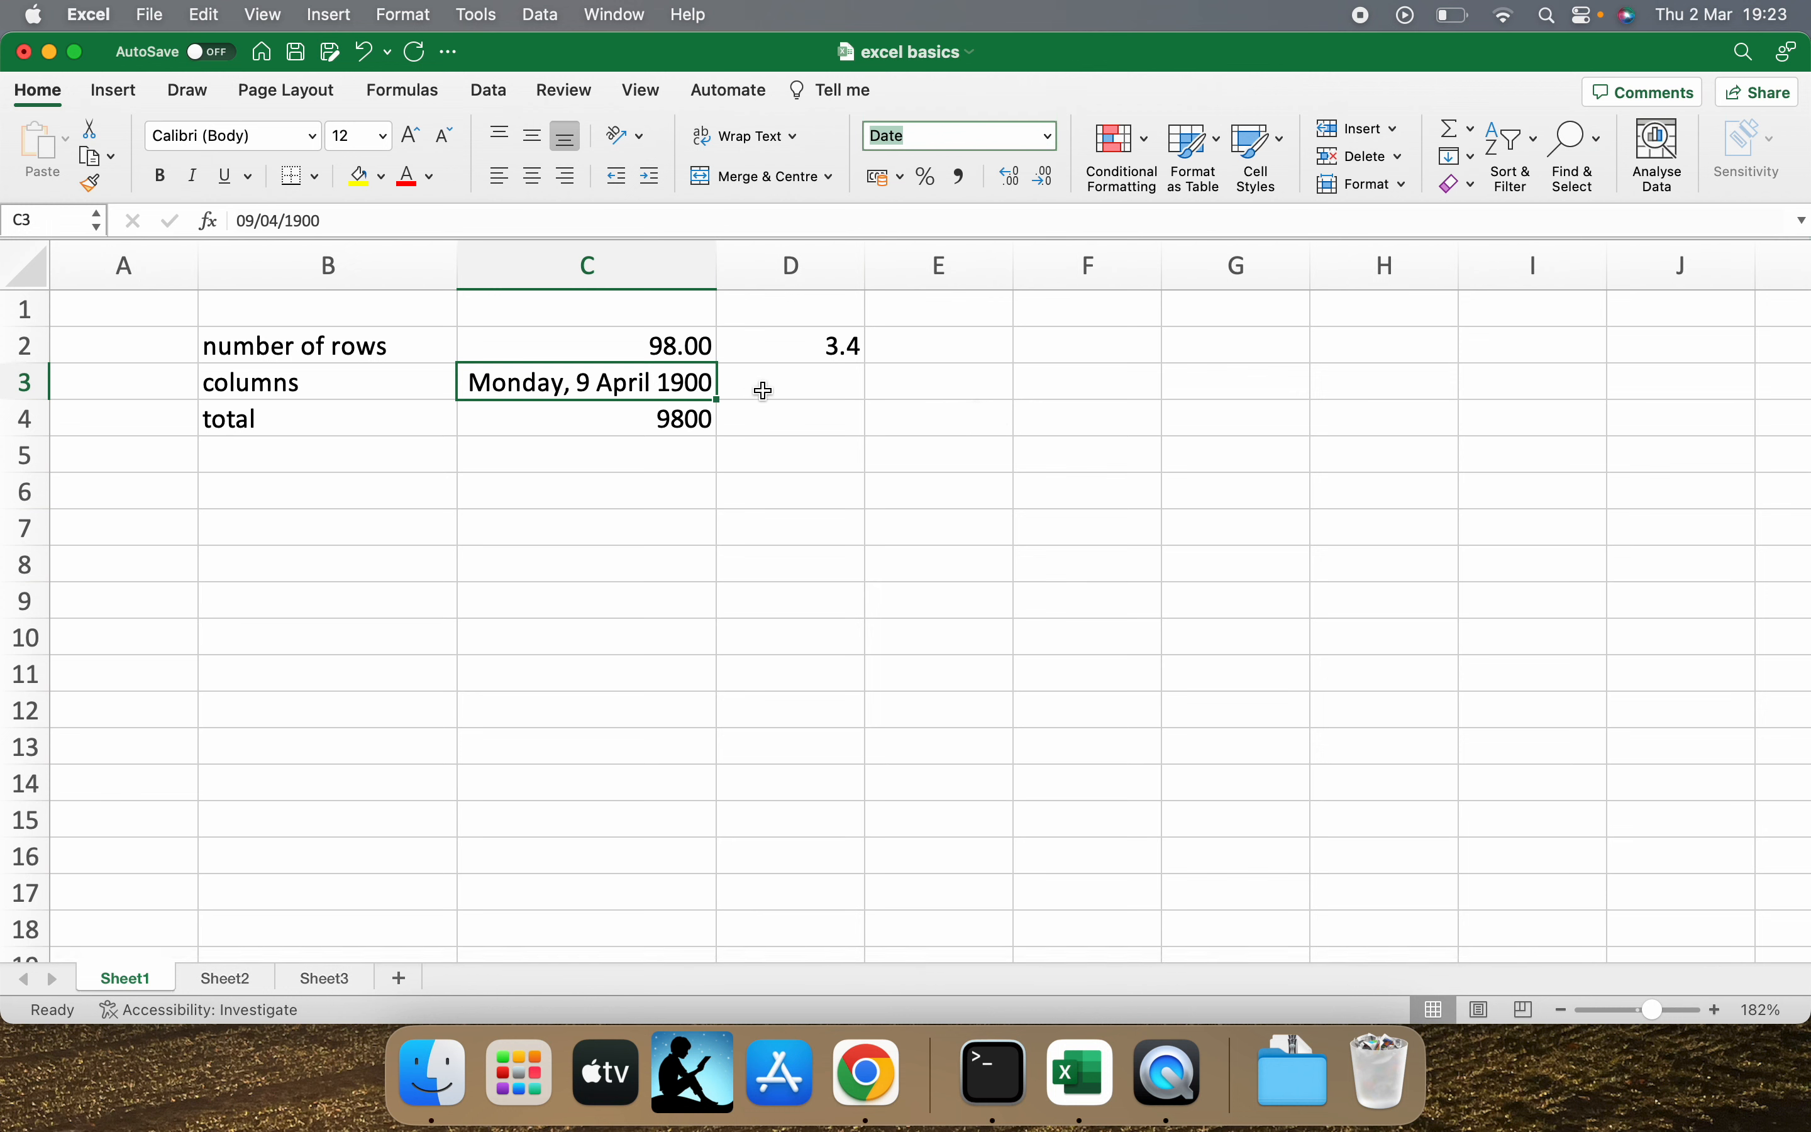
Enter 1 in cell D3 and format it as a Long Date.
{"action": "left_click", "coordinate": [784, 388]}
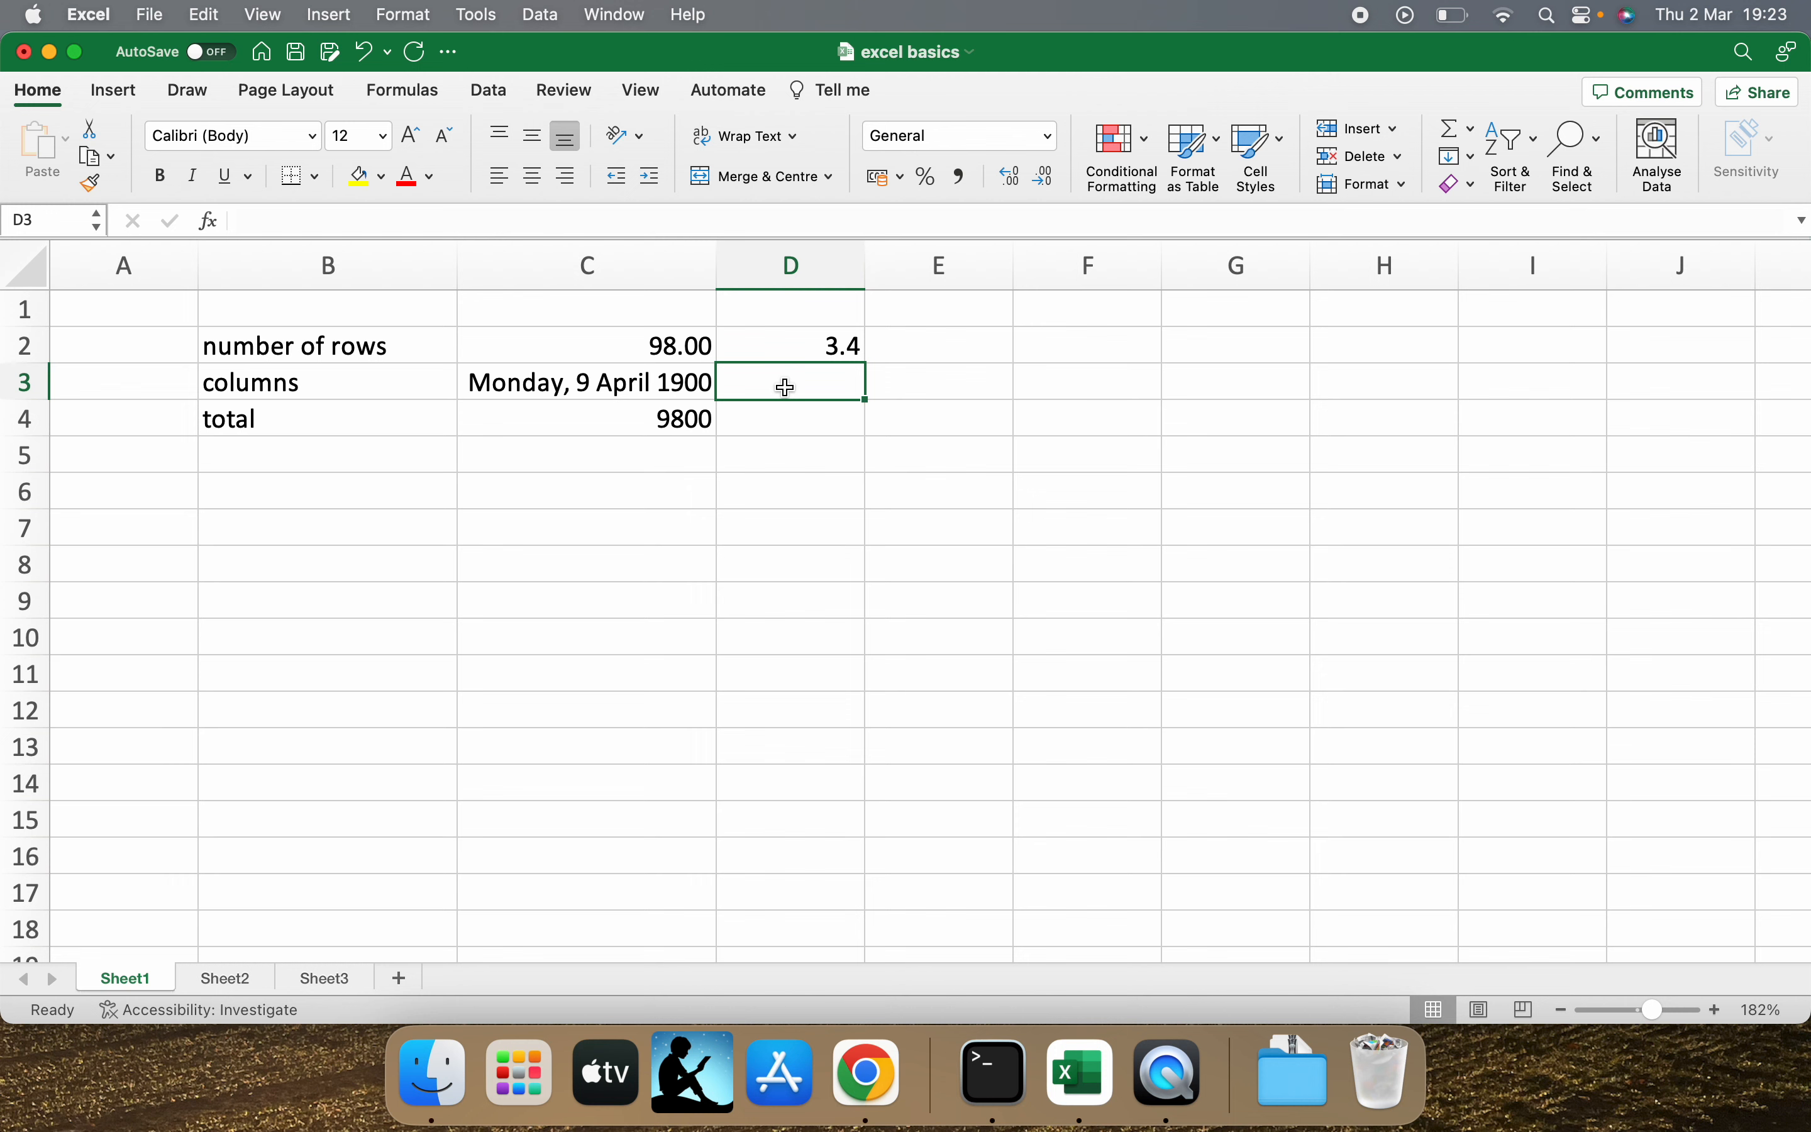
{"action": "type", "text": "1"}
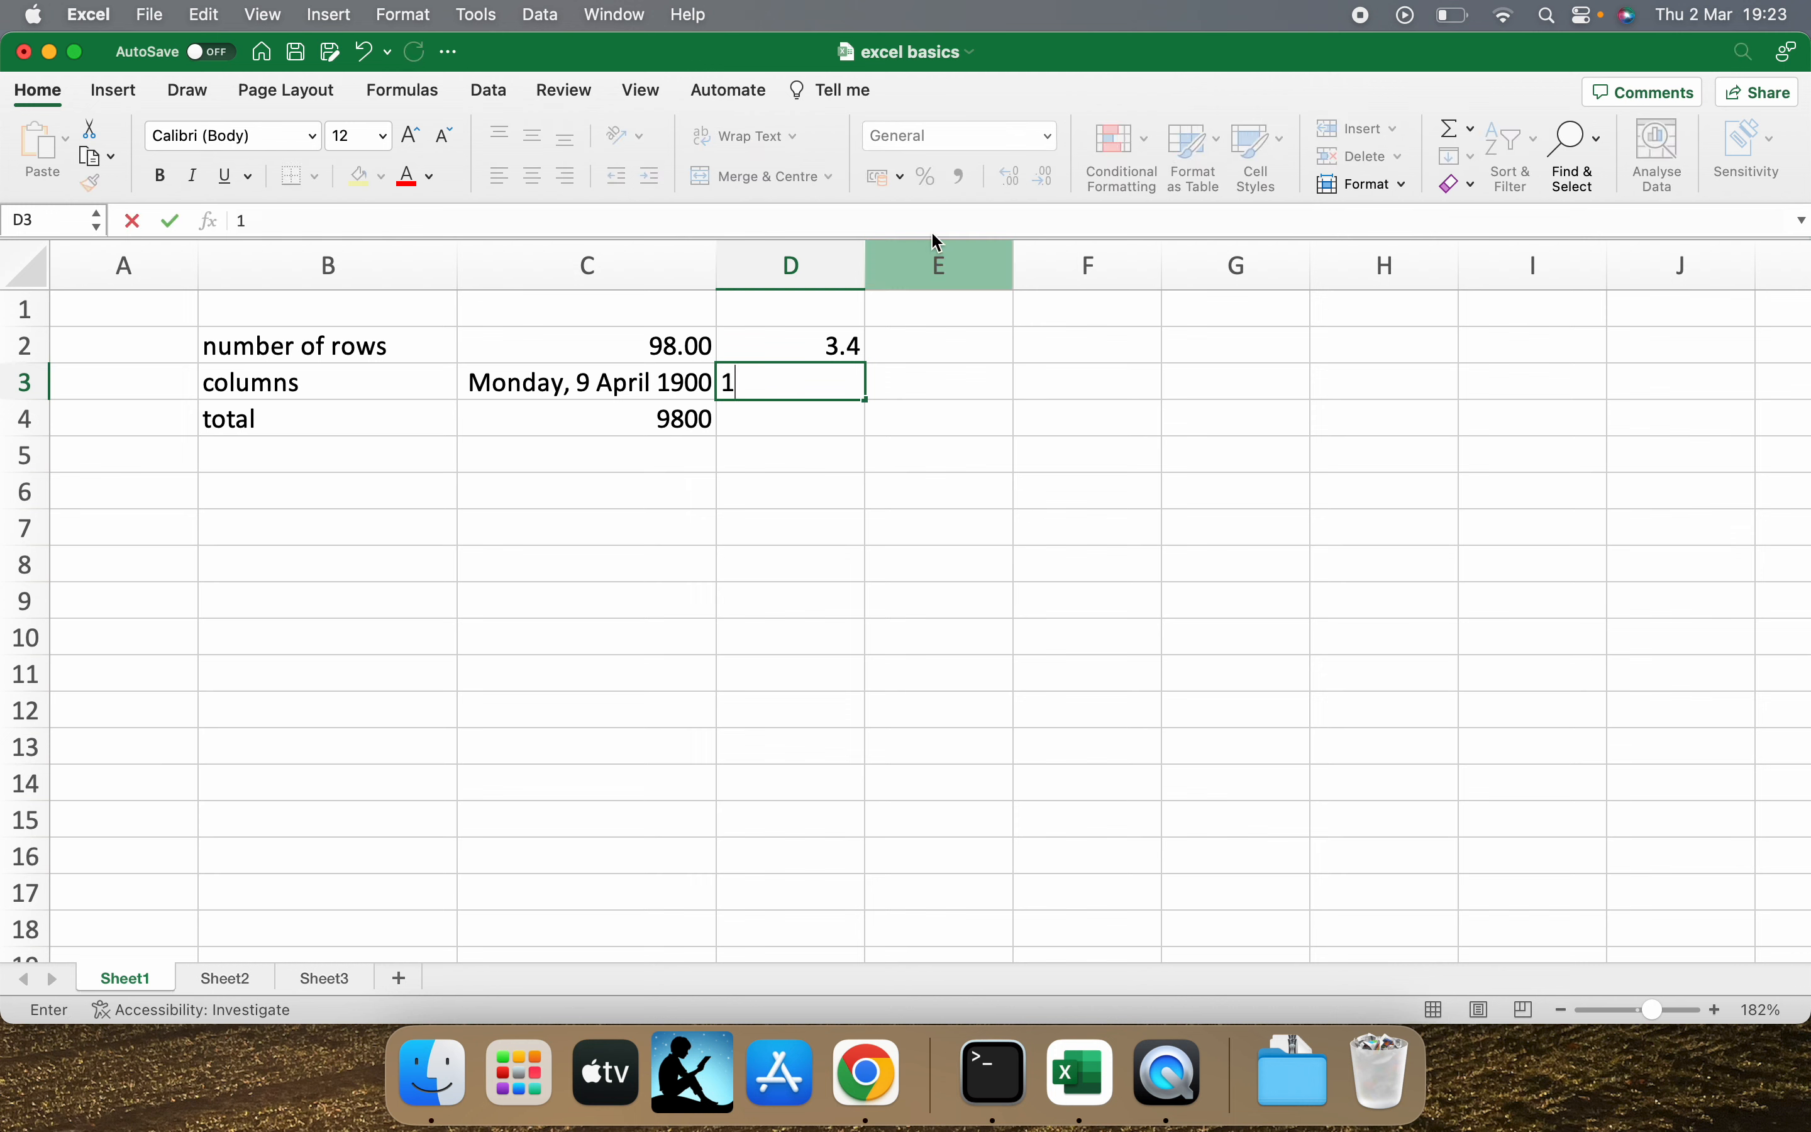
{"action": "left_click", "coordinate": [824, 449]}
{"action": "left_click", "coordinate": [827, 396]}
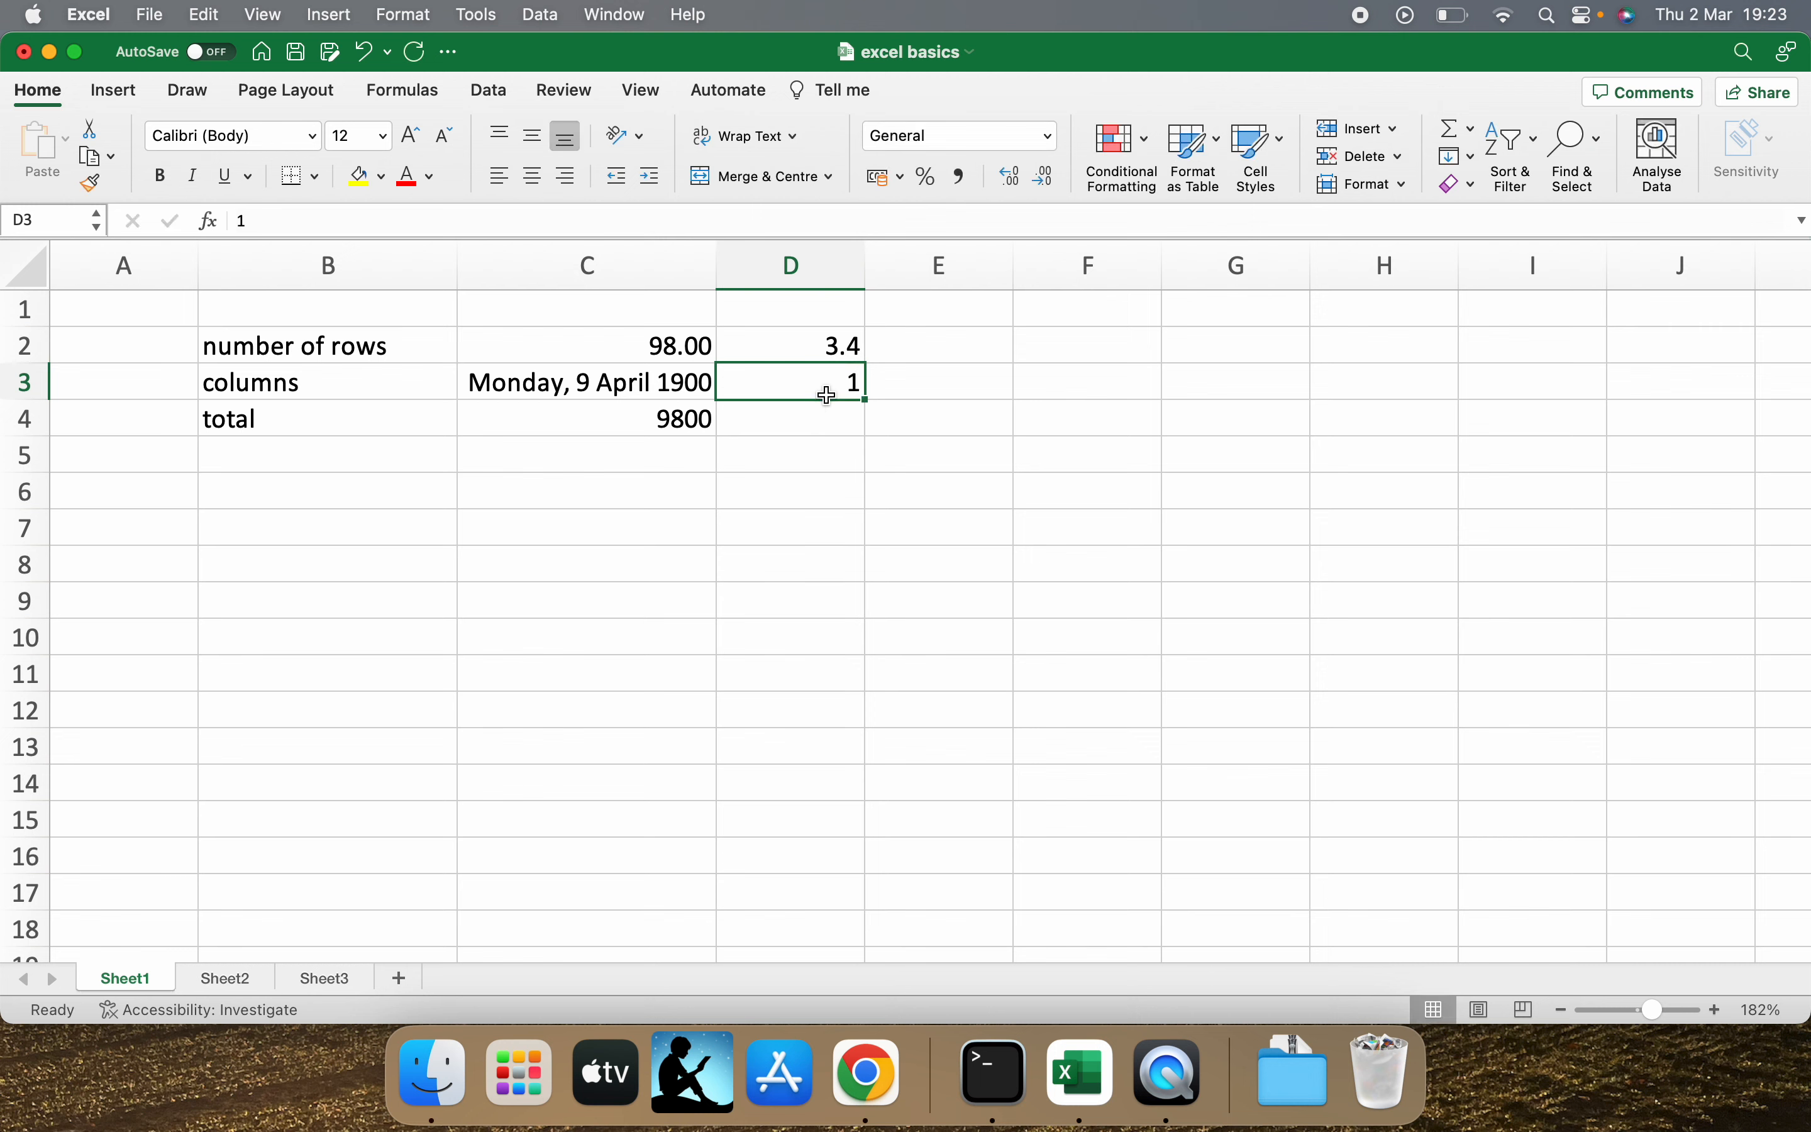
{"action": "left_click", "coordinate": [1048, 135]}
{"action": "left_click", "coordinate": [938, 409]}
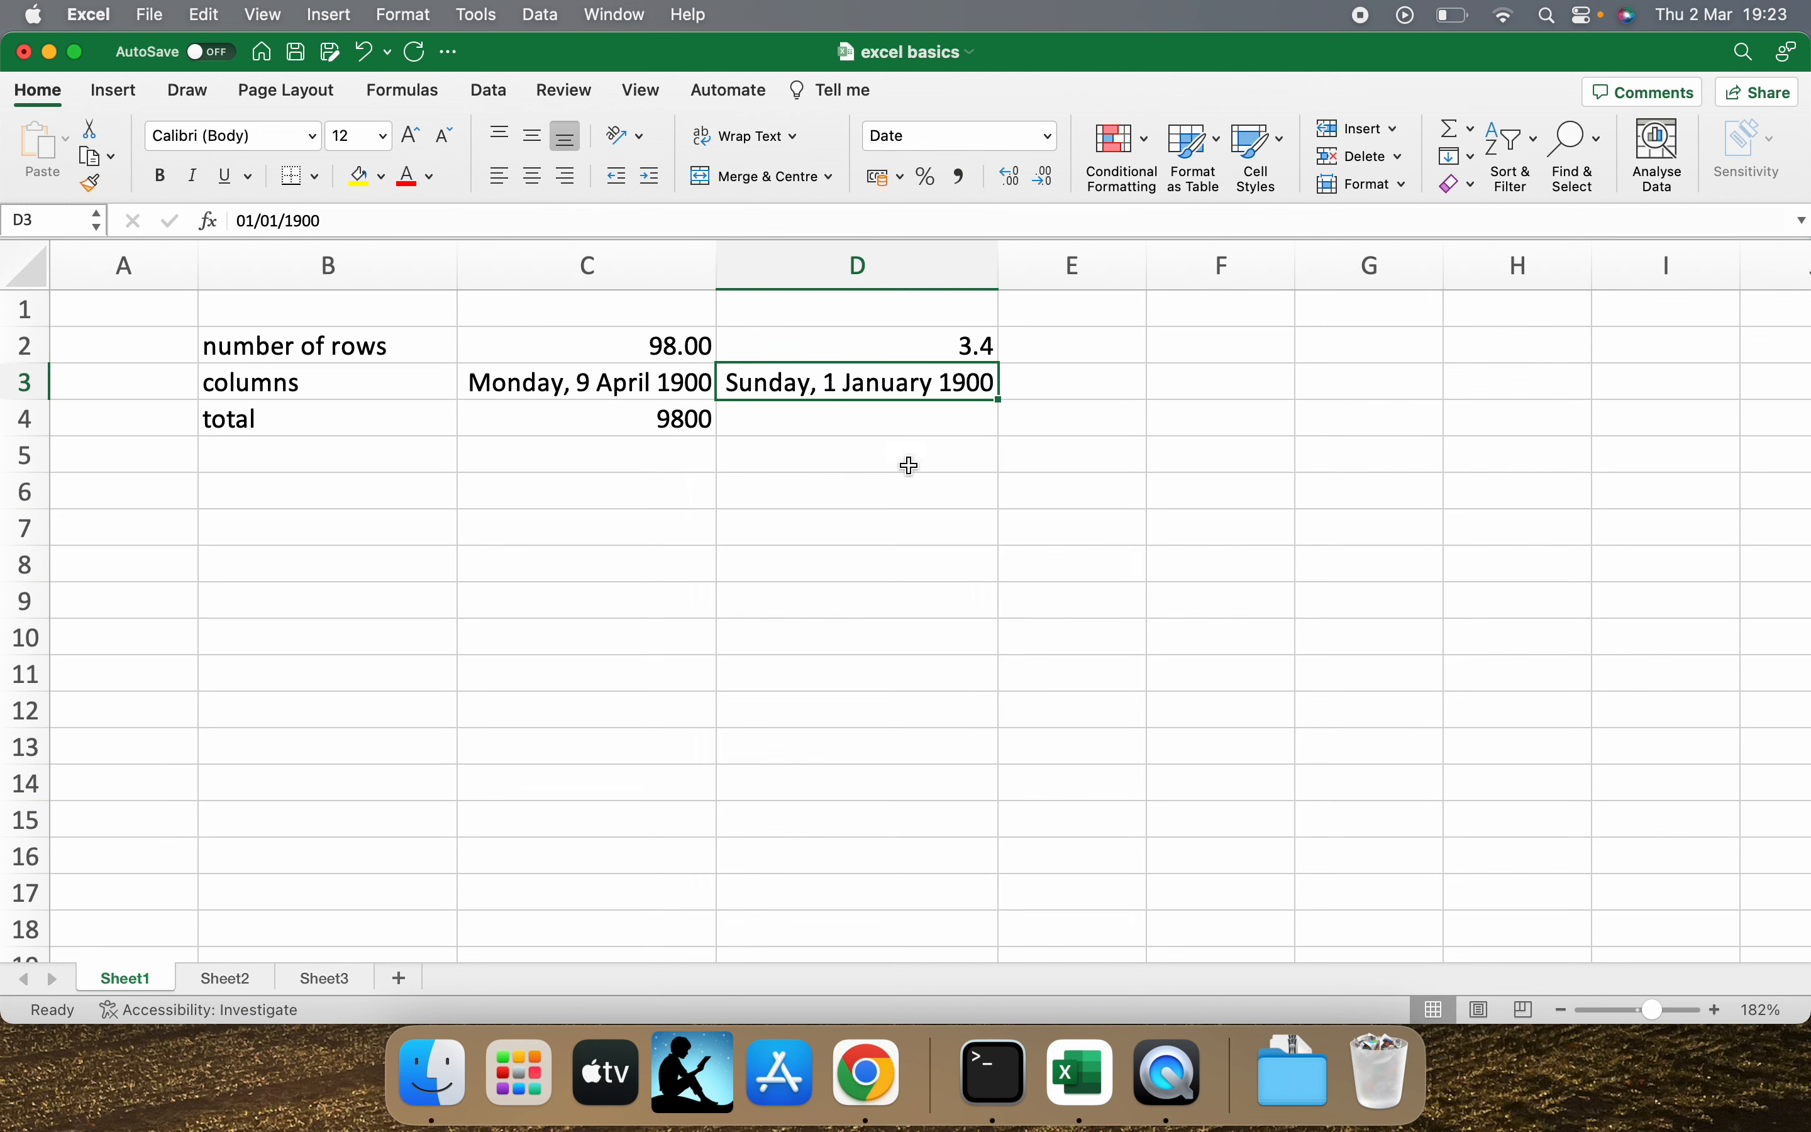
Enter 12 in cell D4 and format it as a Short Date.
{"action": "left_click", "coordinate": [917, 429]}
{"action": "type", "text": "12"}
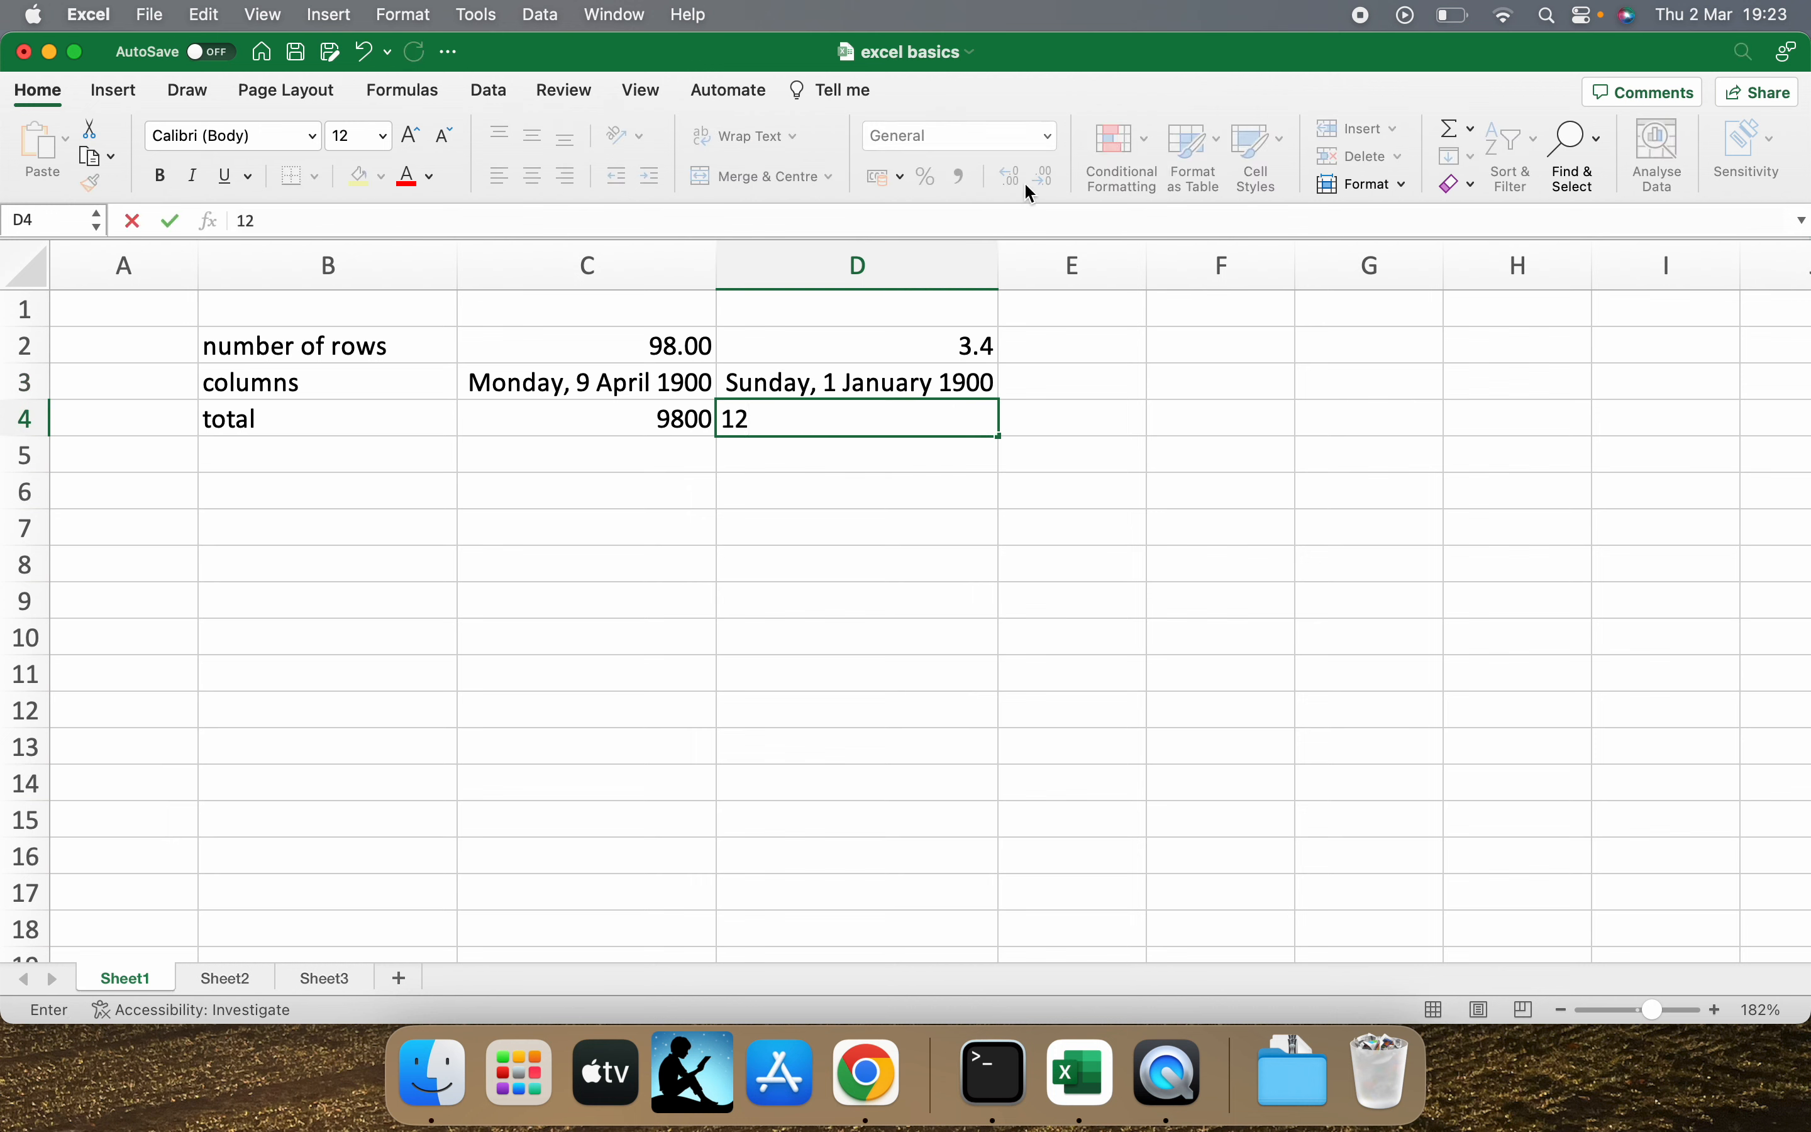
{"action": "left_click", "coordinate": [918, 474]}
{"action": "left_click", "coordinate": [919, 421]}
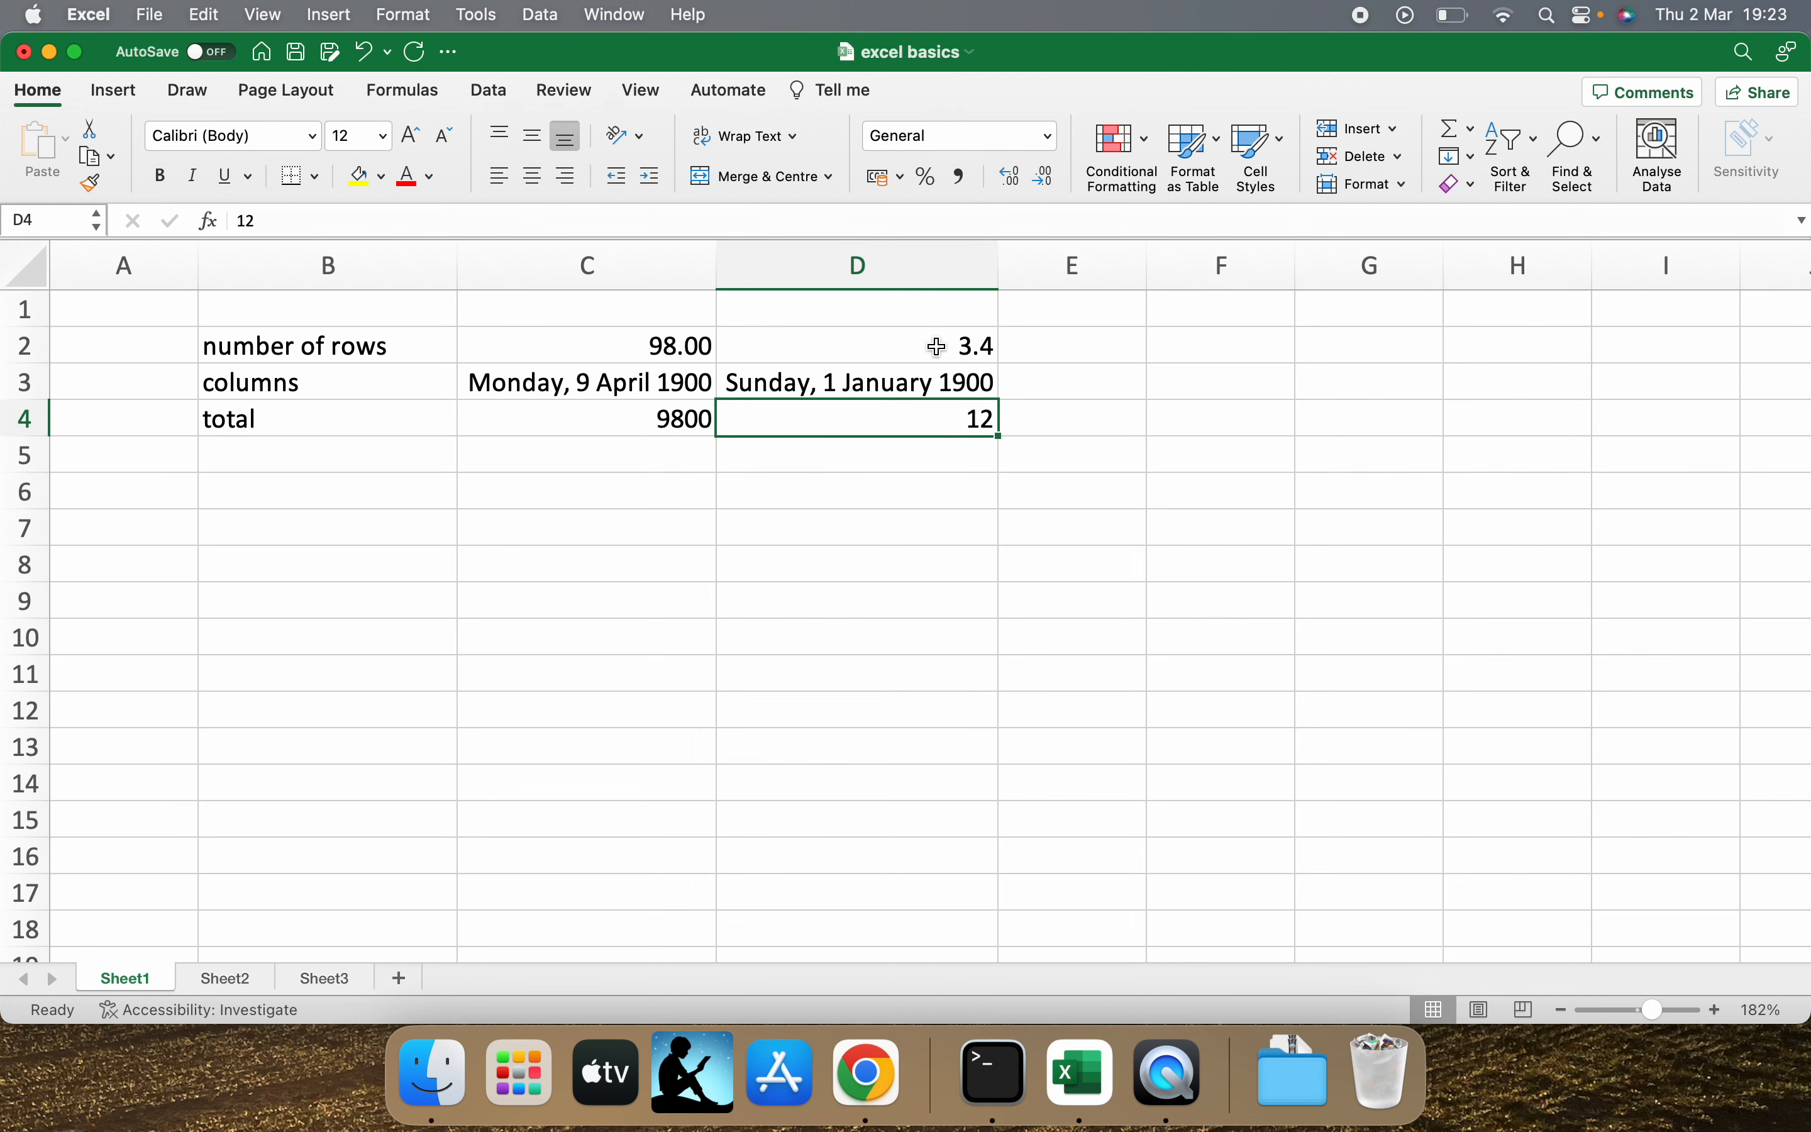
{"action": "left_click", "coordinate": [979, 138]}
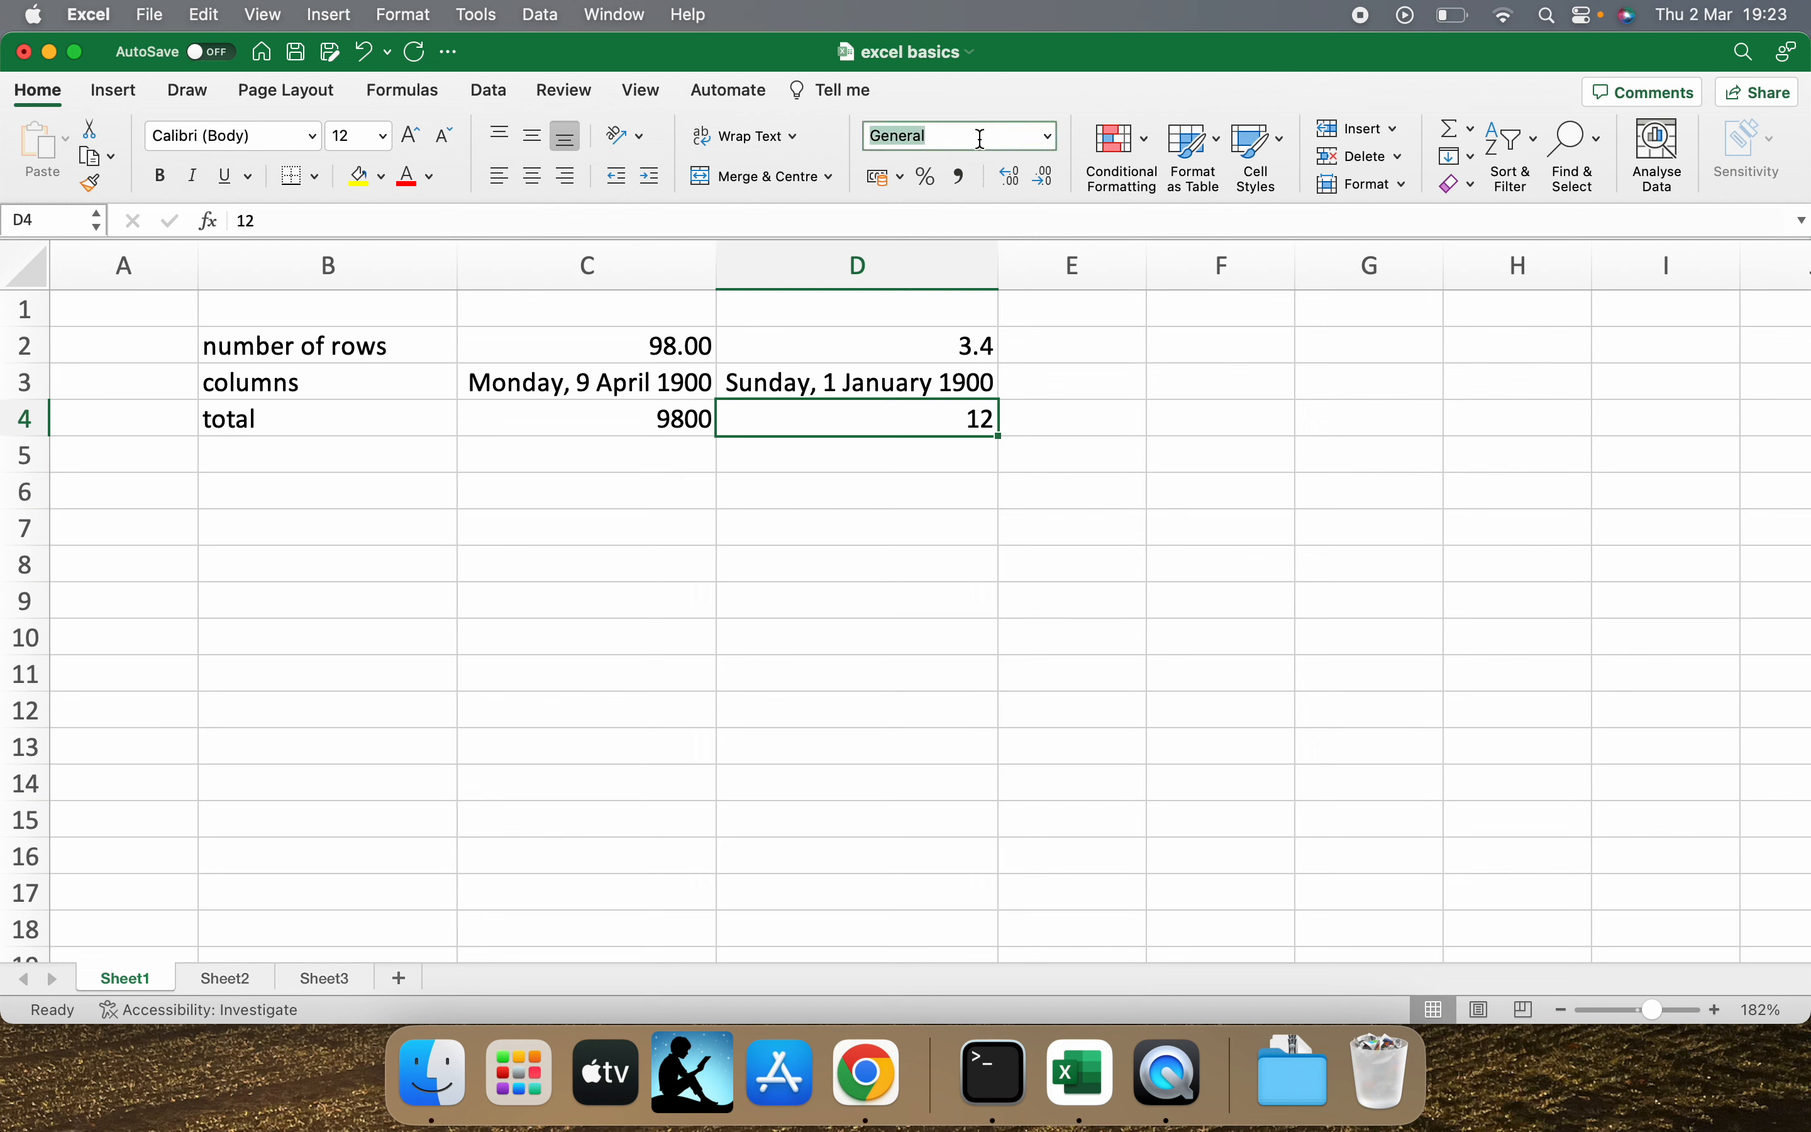
{"action": "left_click", "coordinate": [1046, 135]}
{"action": "left_click", "coordinate": [980, 358]}
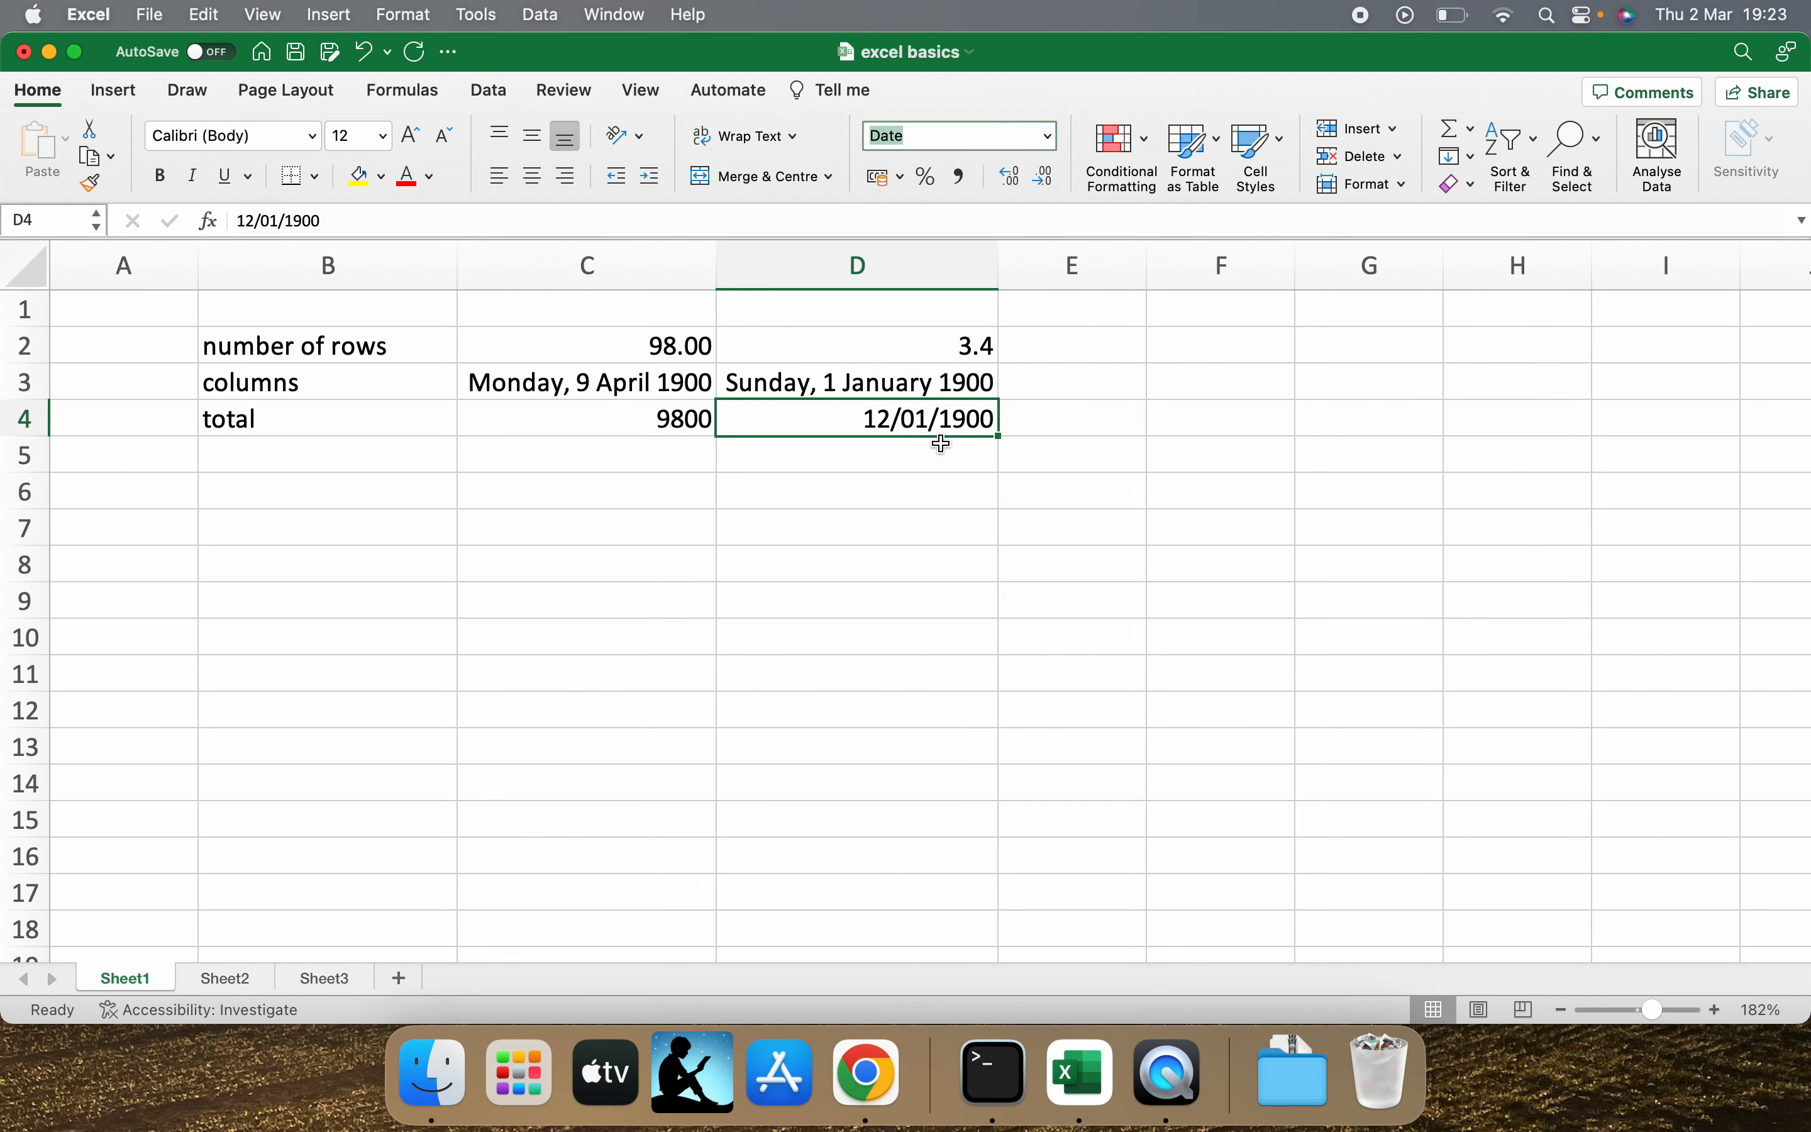
{"action": "left_click_drag", "start_coordinate": [874, 423], "coordinate": [973, 423]}
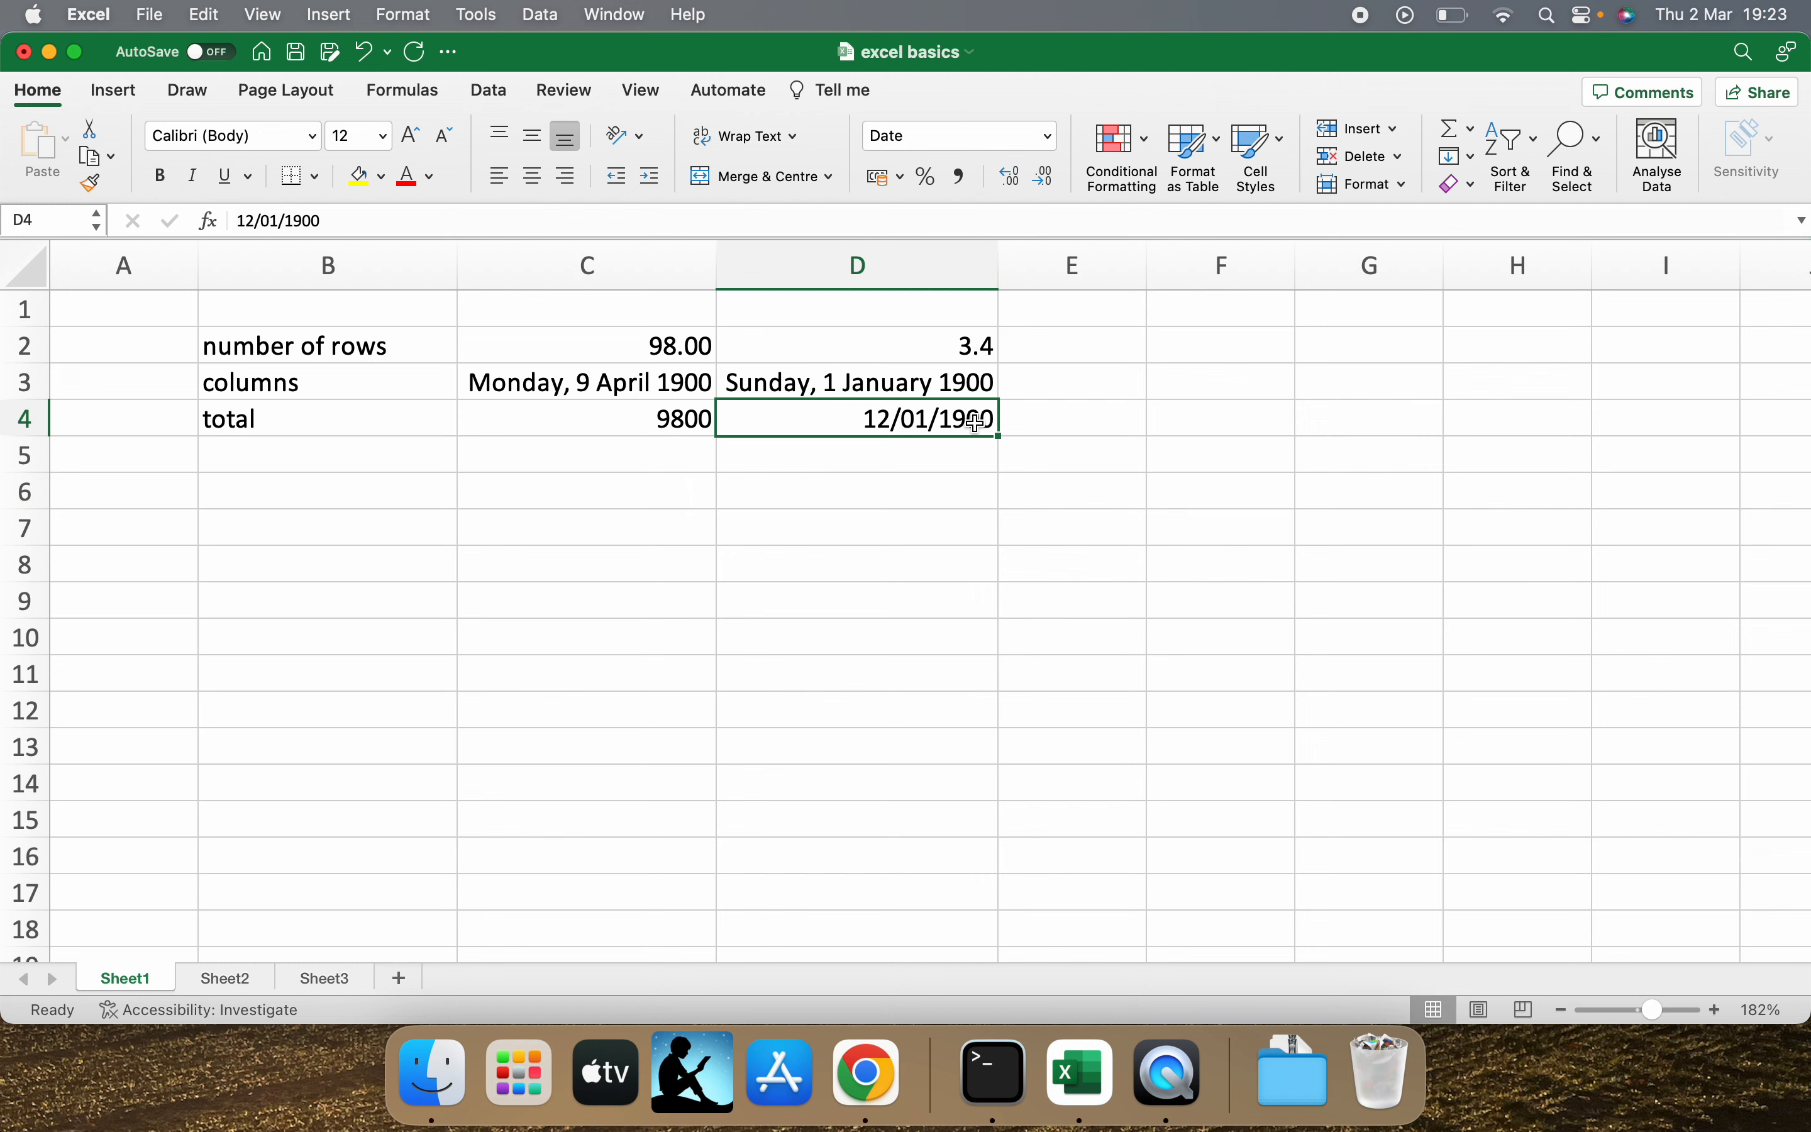
Enter the date 12 jun in cell D6 and 12 jun 2020 in cell D7, and check how D7 and D3 are stored.
{"action": "left_click", "coordinate": [881, 487]}
{"action": "type", "text": "12 jun"}
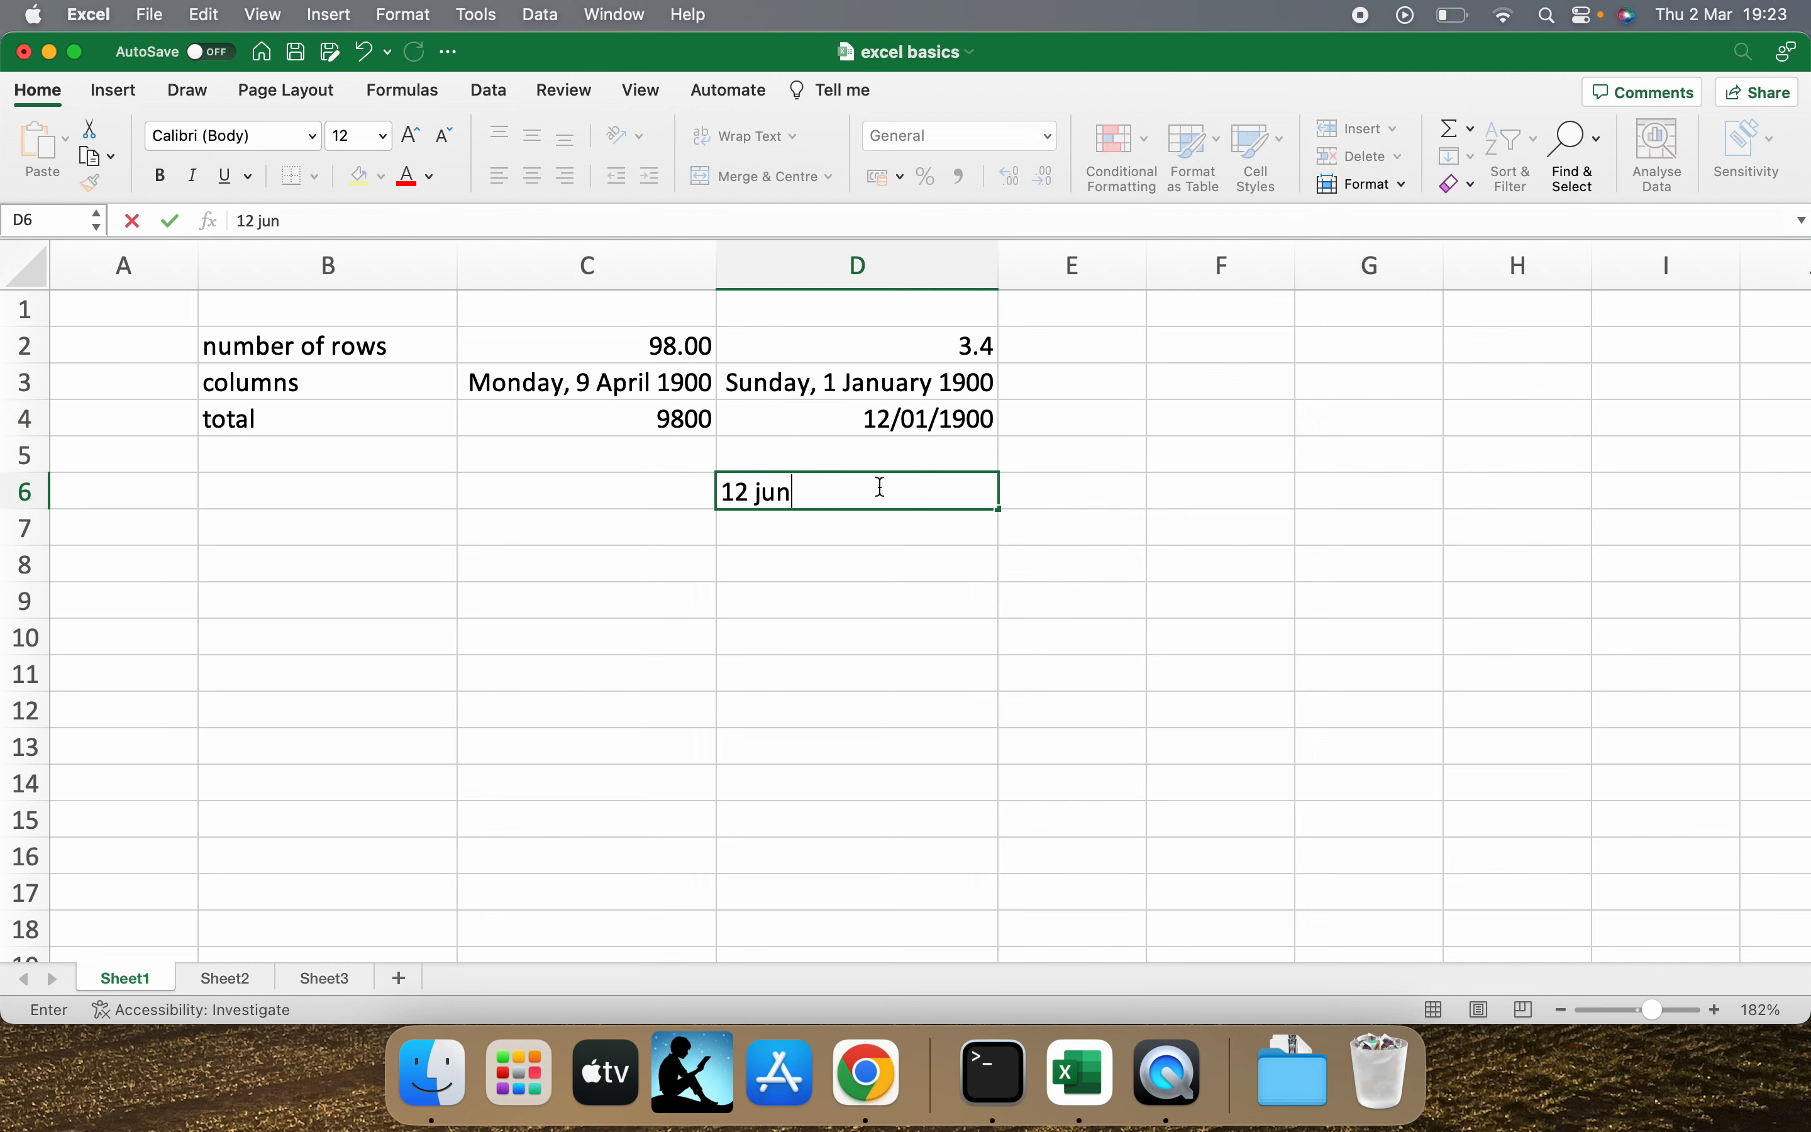
{"action": "key", "text": "Return"}
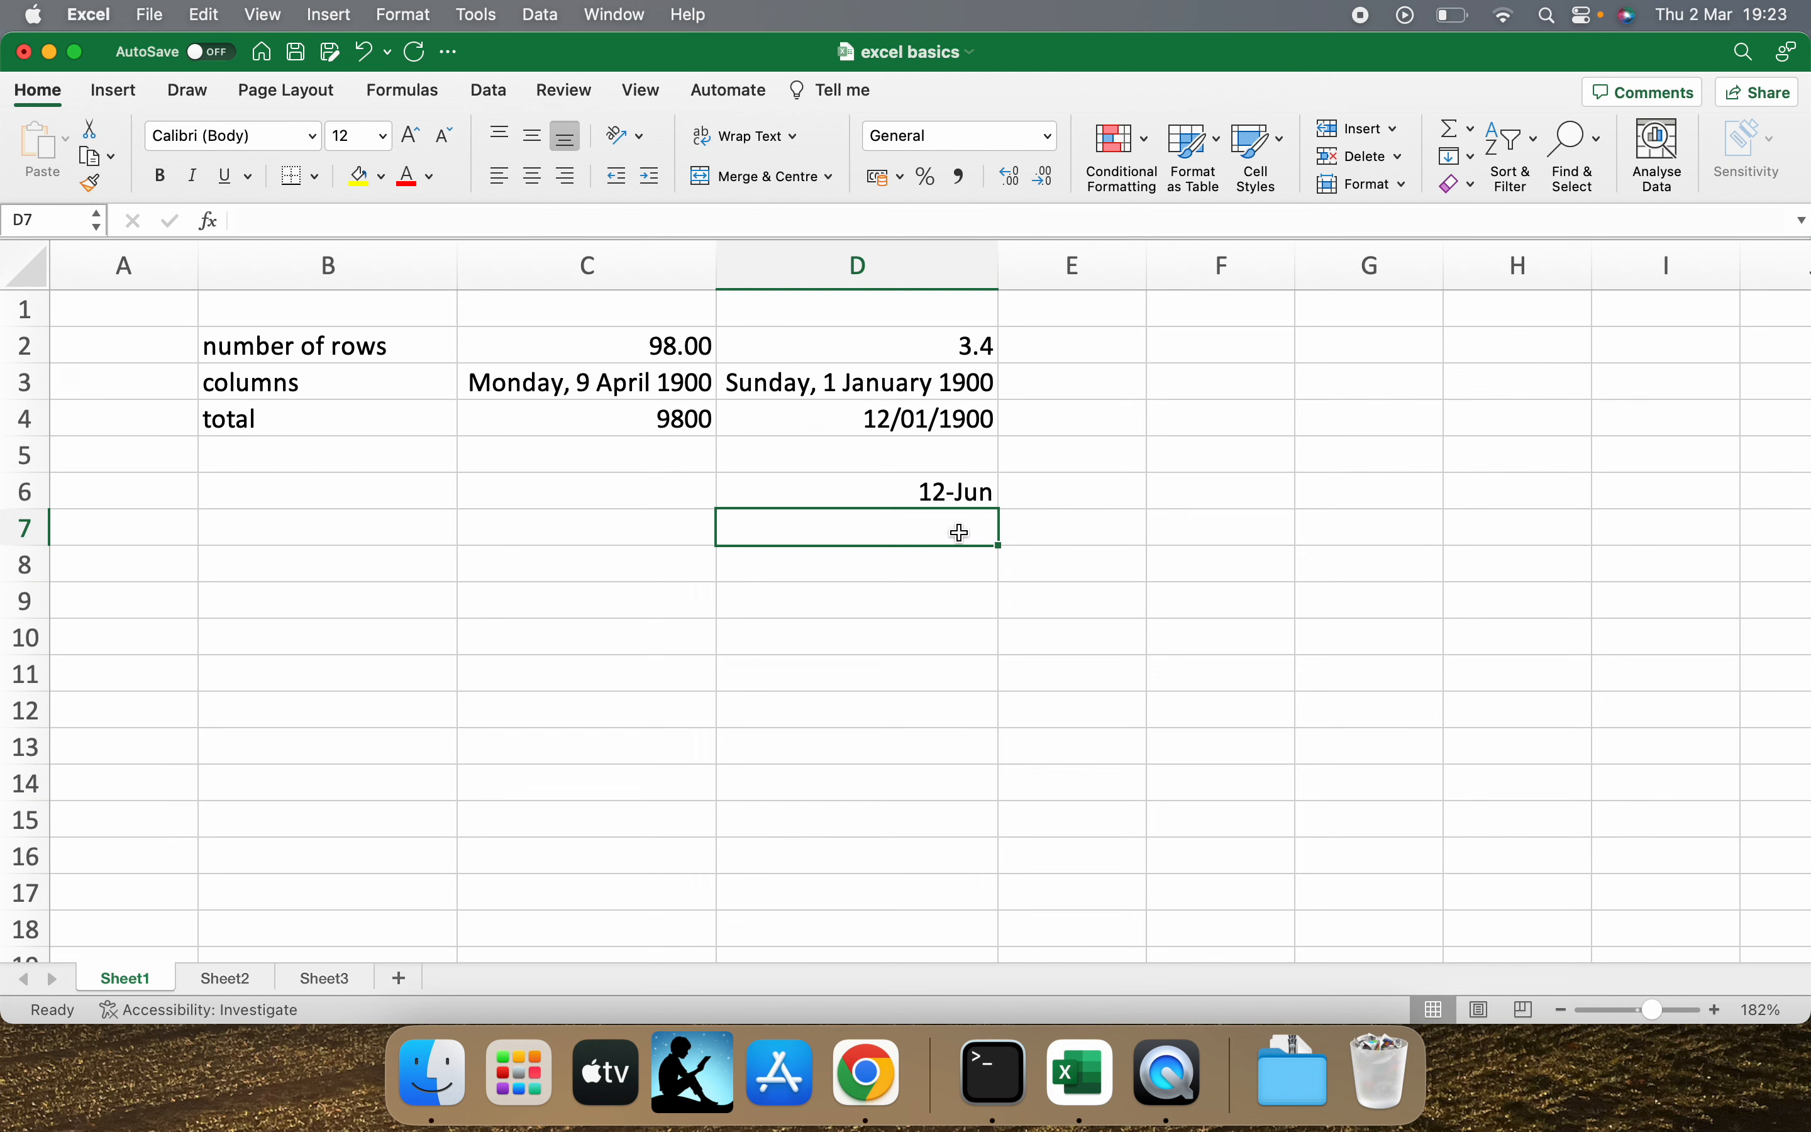
{"action": "type", "text": "12 jun "}
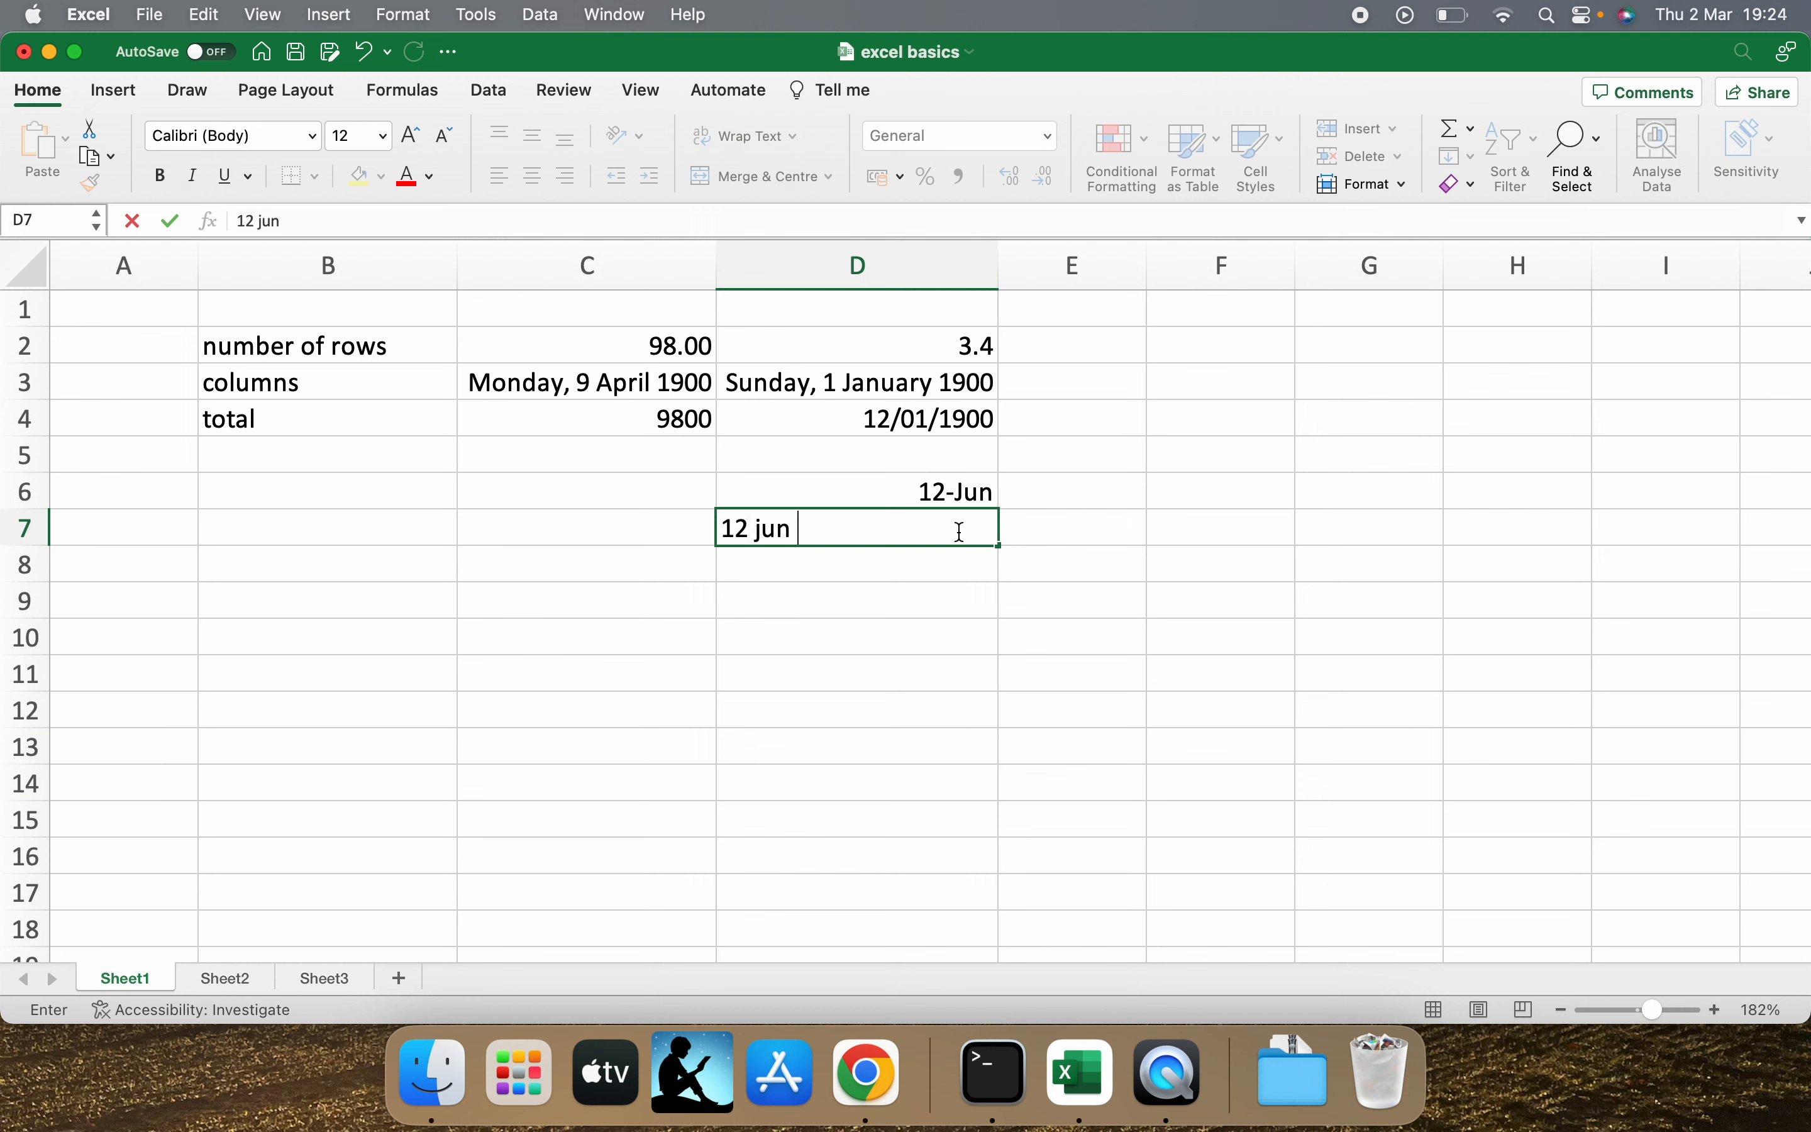
{"action": "type", "text": "2020"}
{"action": "key", "text": "Return"}
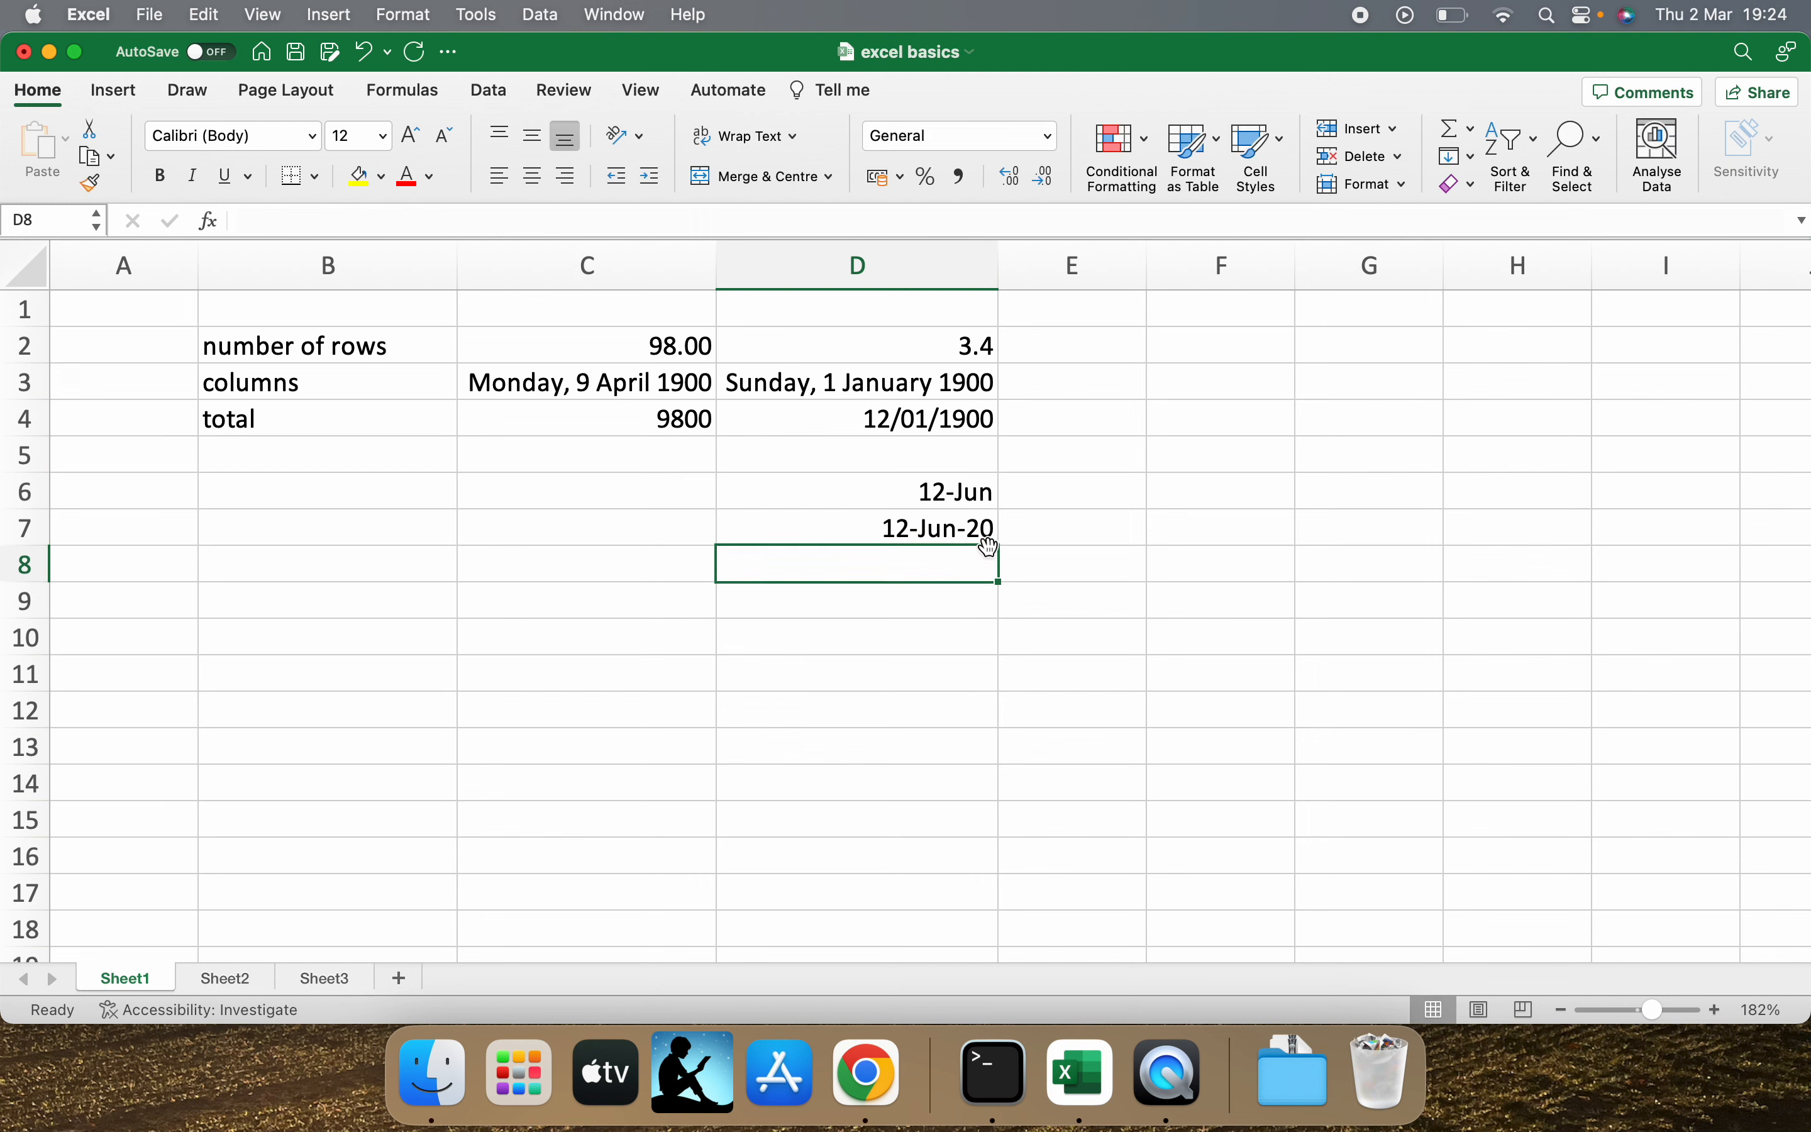
{"action": "left_click", "coordinate": [985, 530]}
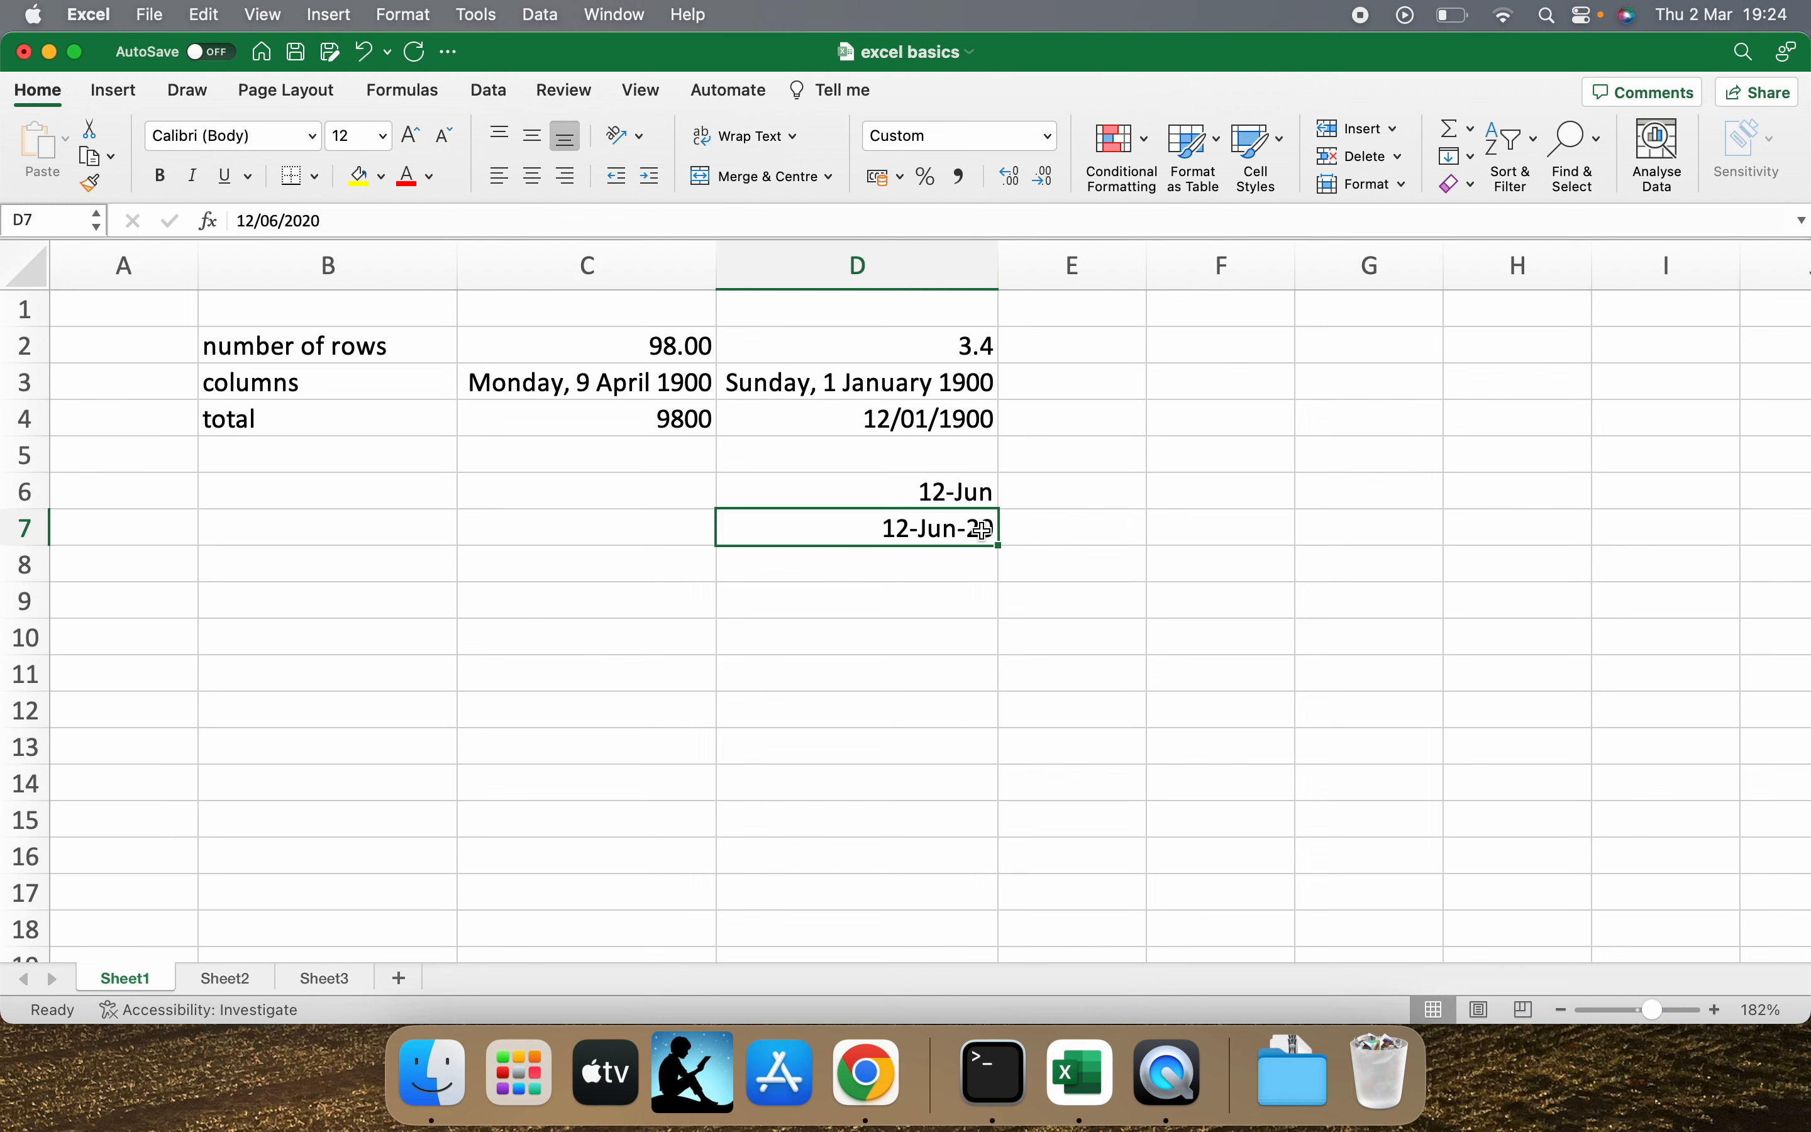
{"action": "left_click", "coordinate": [970, 389]}
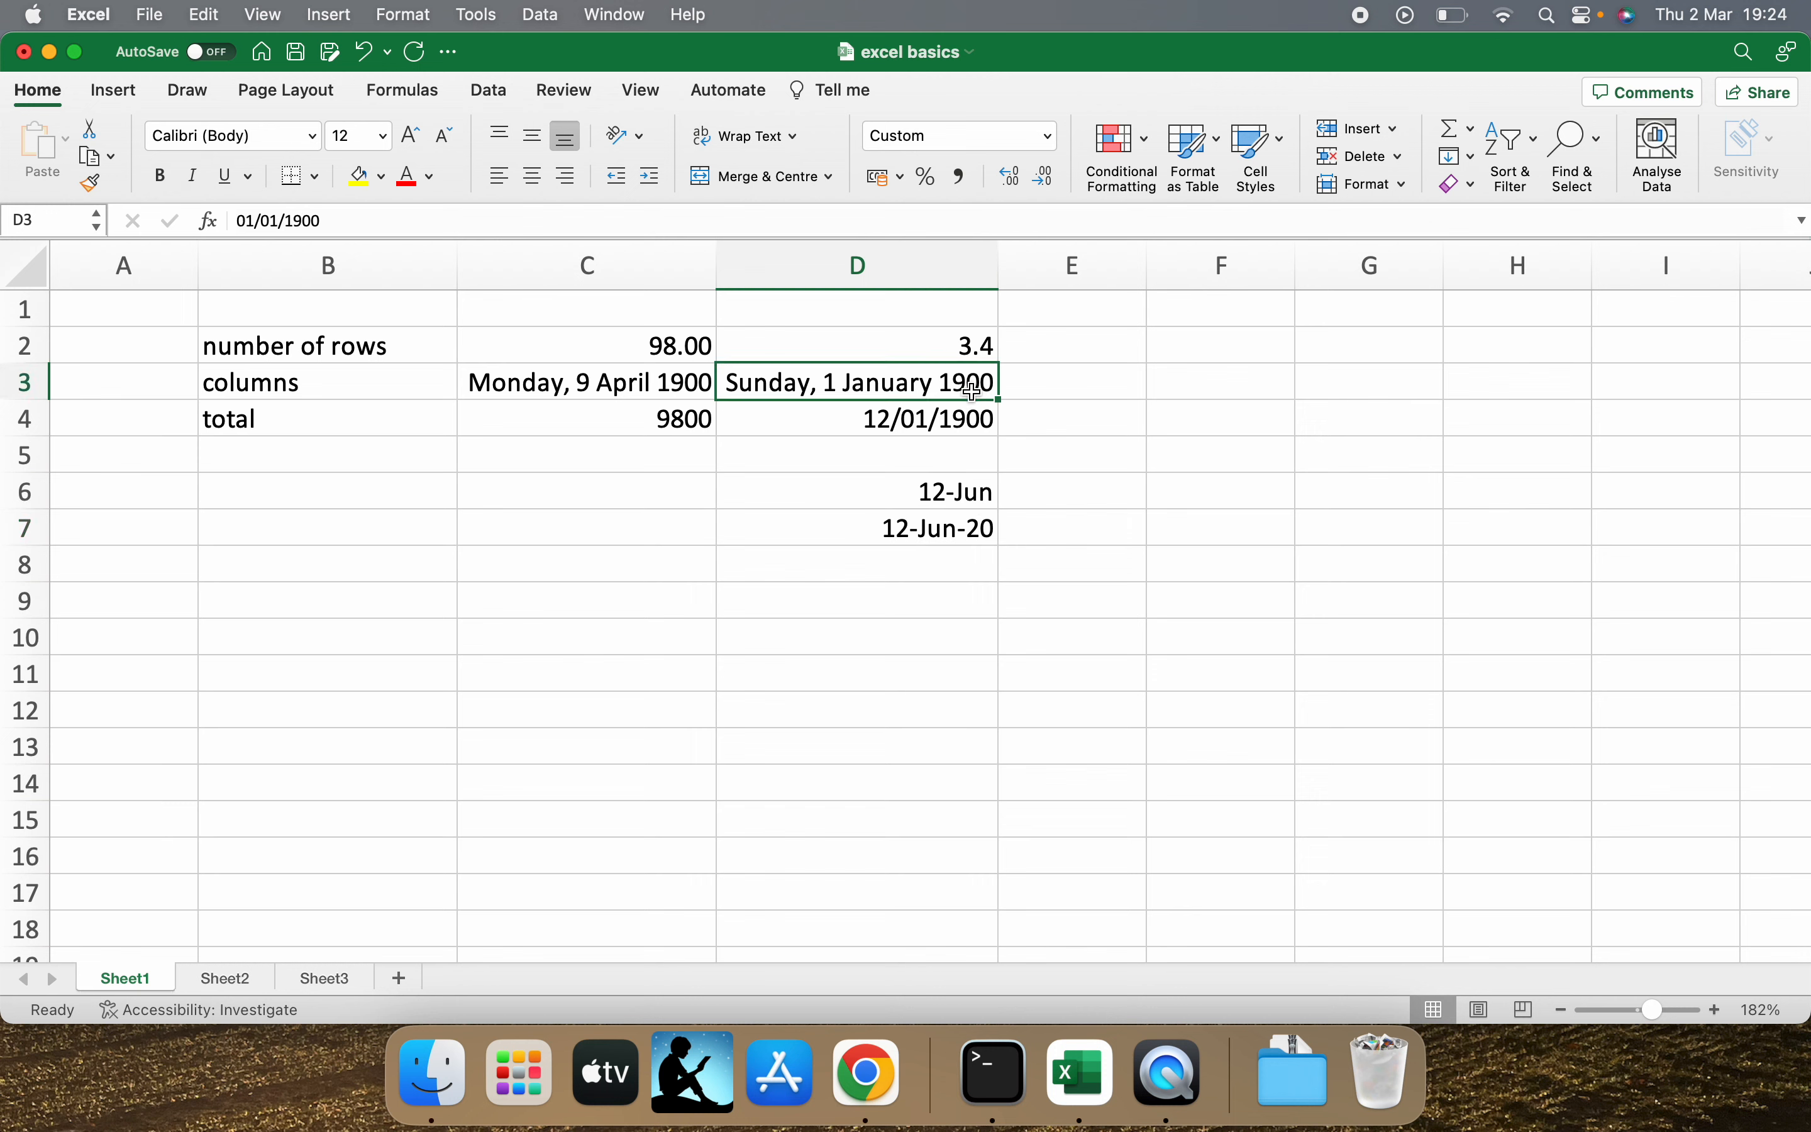
Review the available number formats and format the total in C4 as Currency.
{"action": "left_click", "coordinate": [917, 468]}
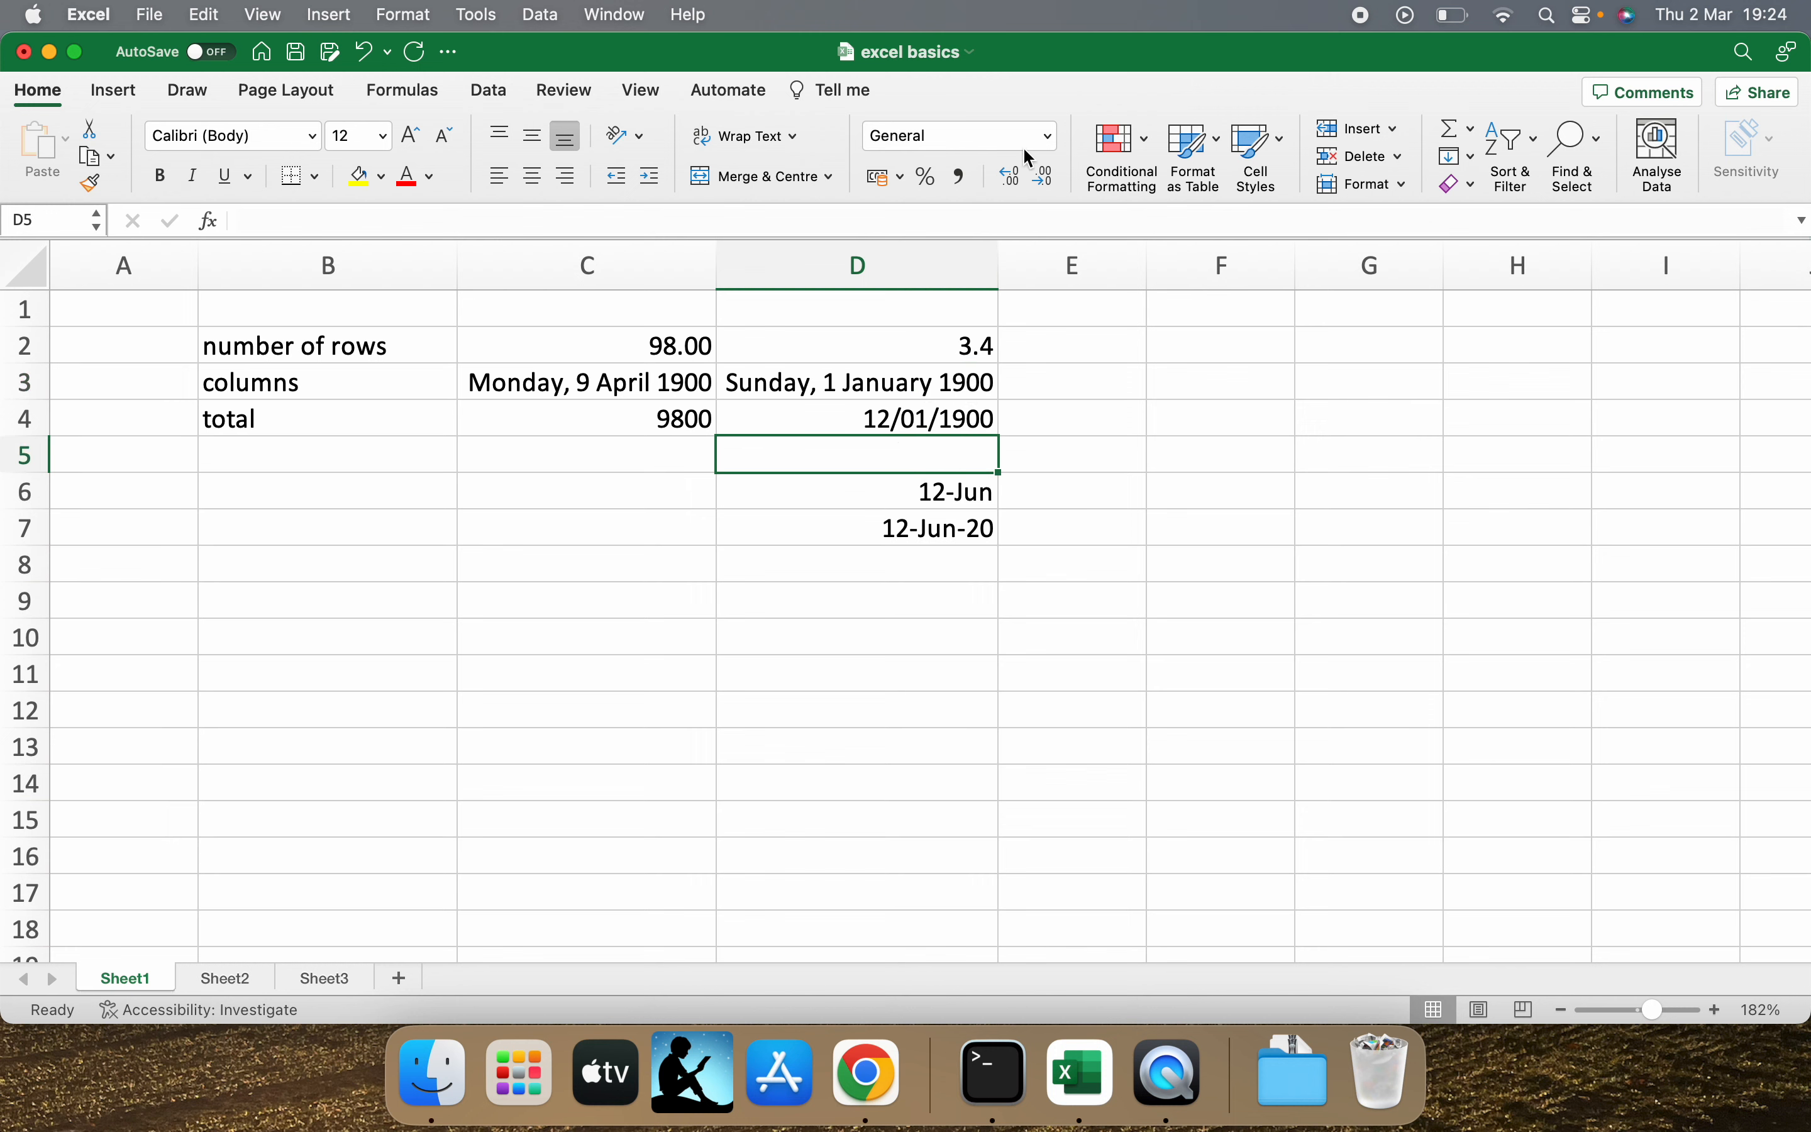
{"action": "left_click", "coordinate": [1046, 138]}
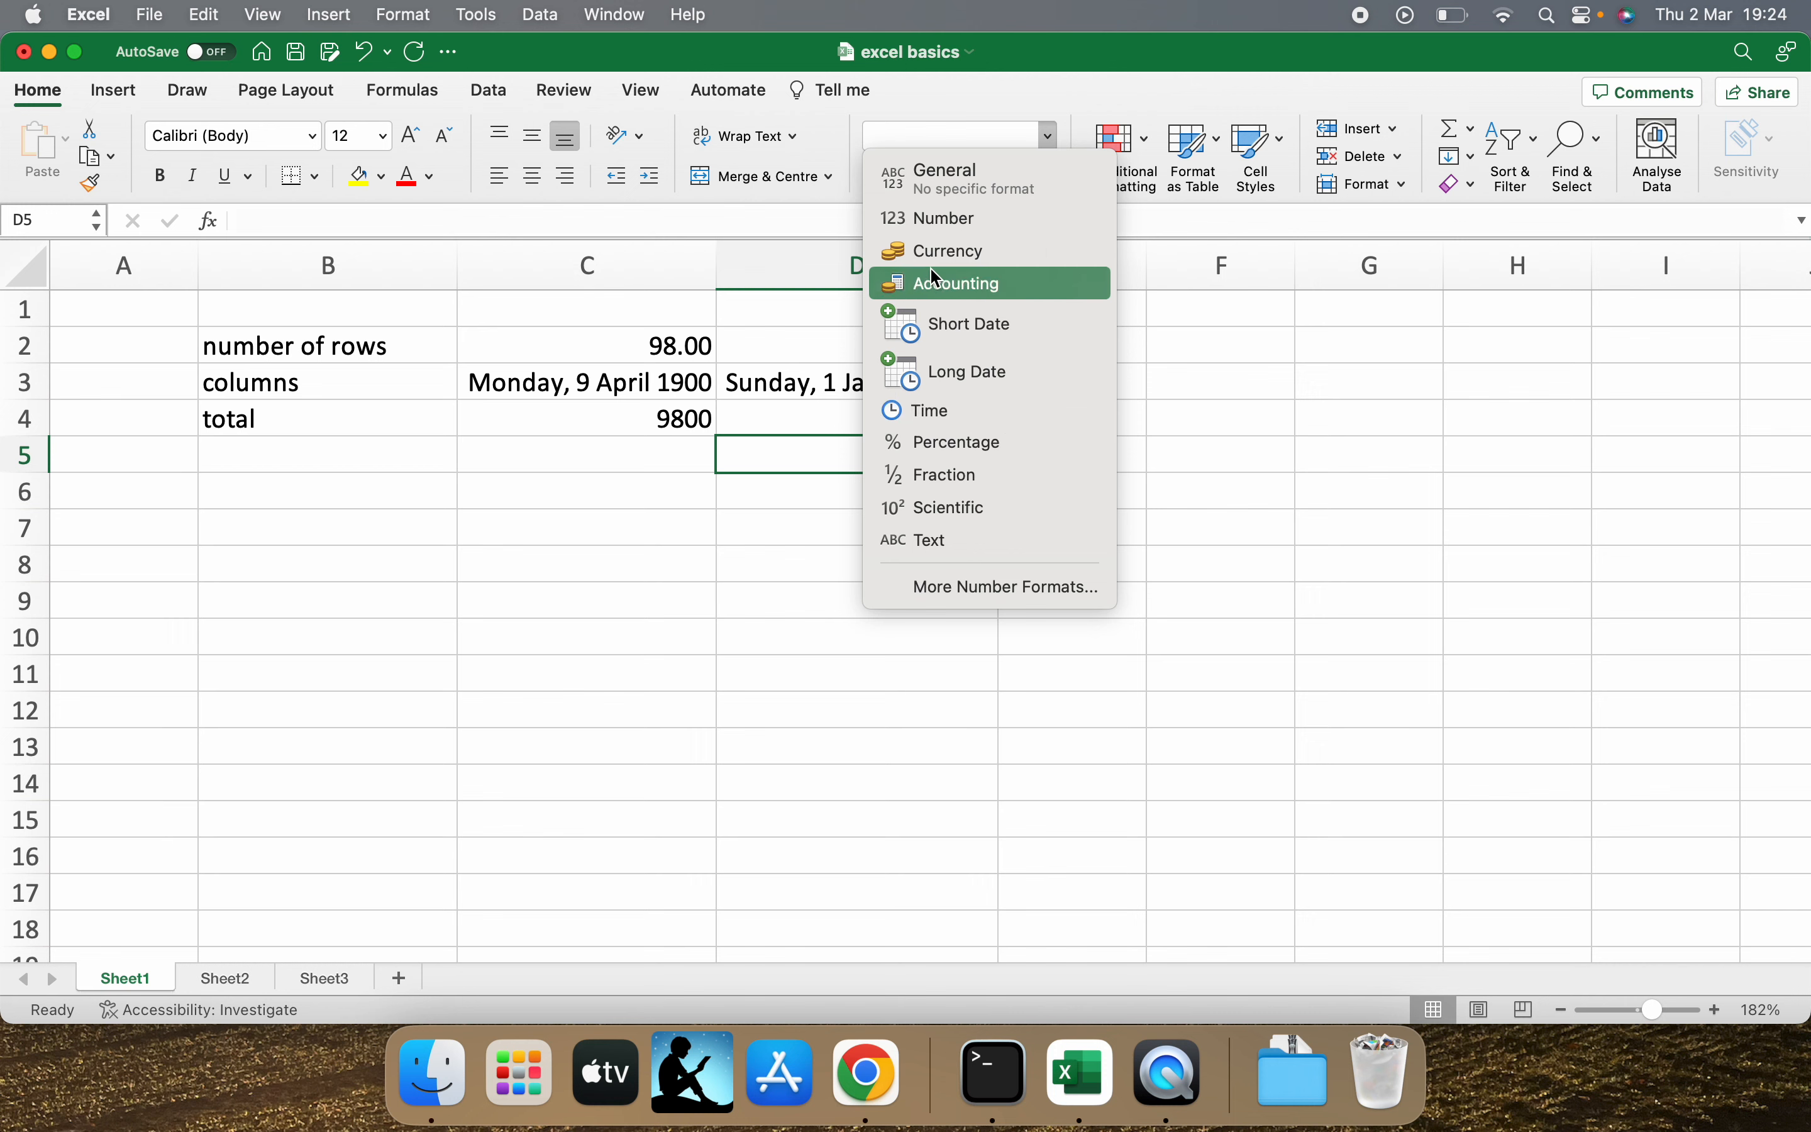
{"action": "left_click", "coordinate": [658, 415]}
{"action": "left_click", "coordinate": [666, 427]}
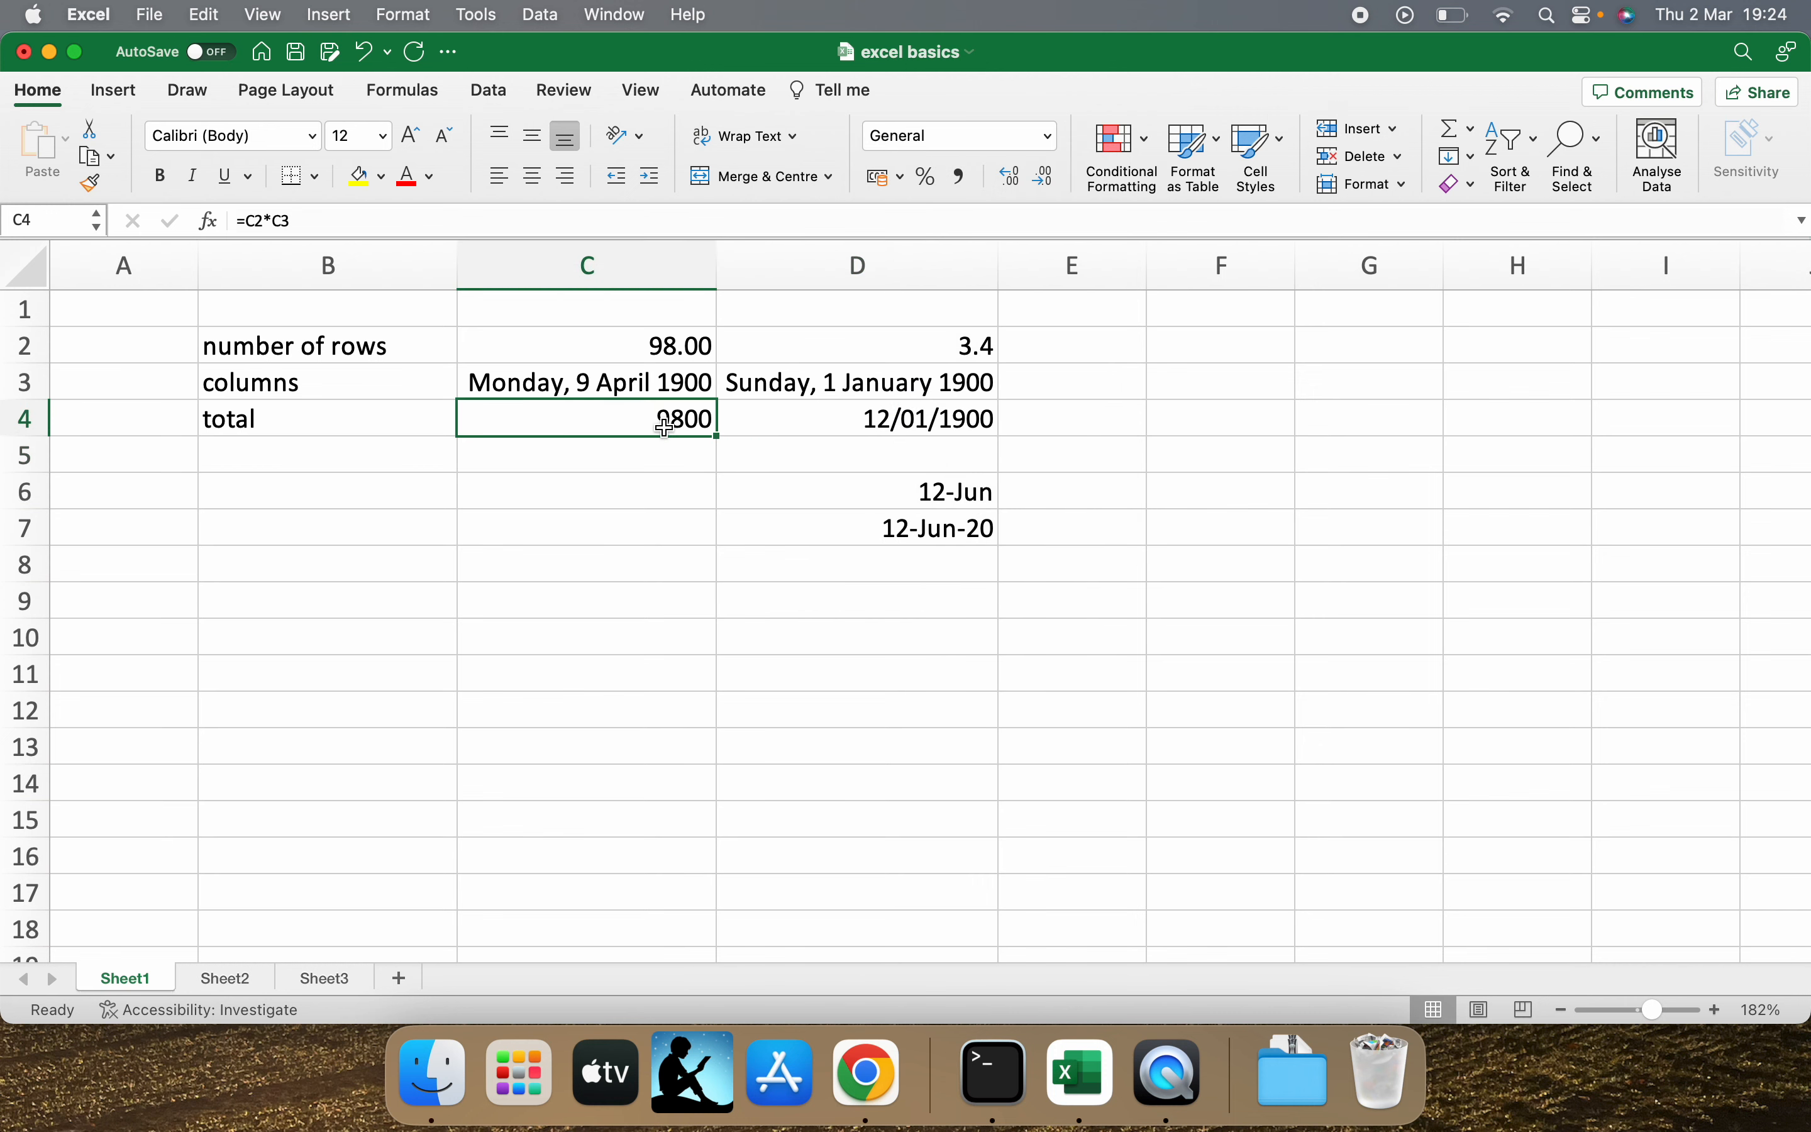
{"action": "left_click", "coordinate": [1052, 137]}
{"action": "left_click", "coordinate": [969, 281]}
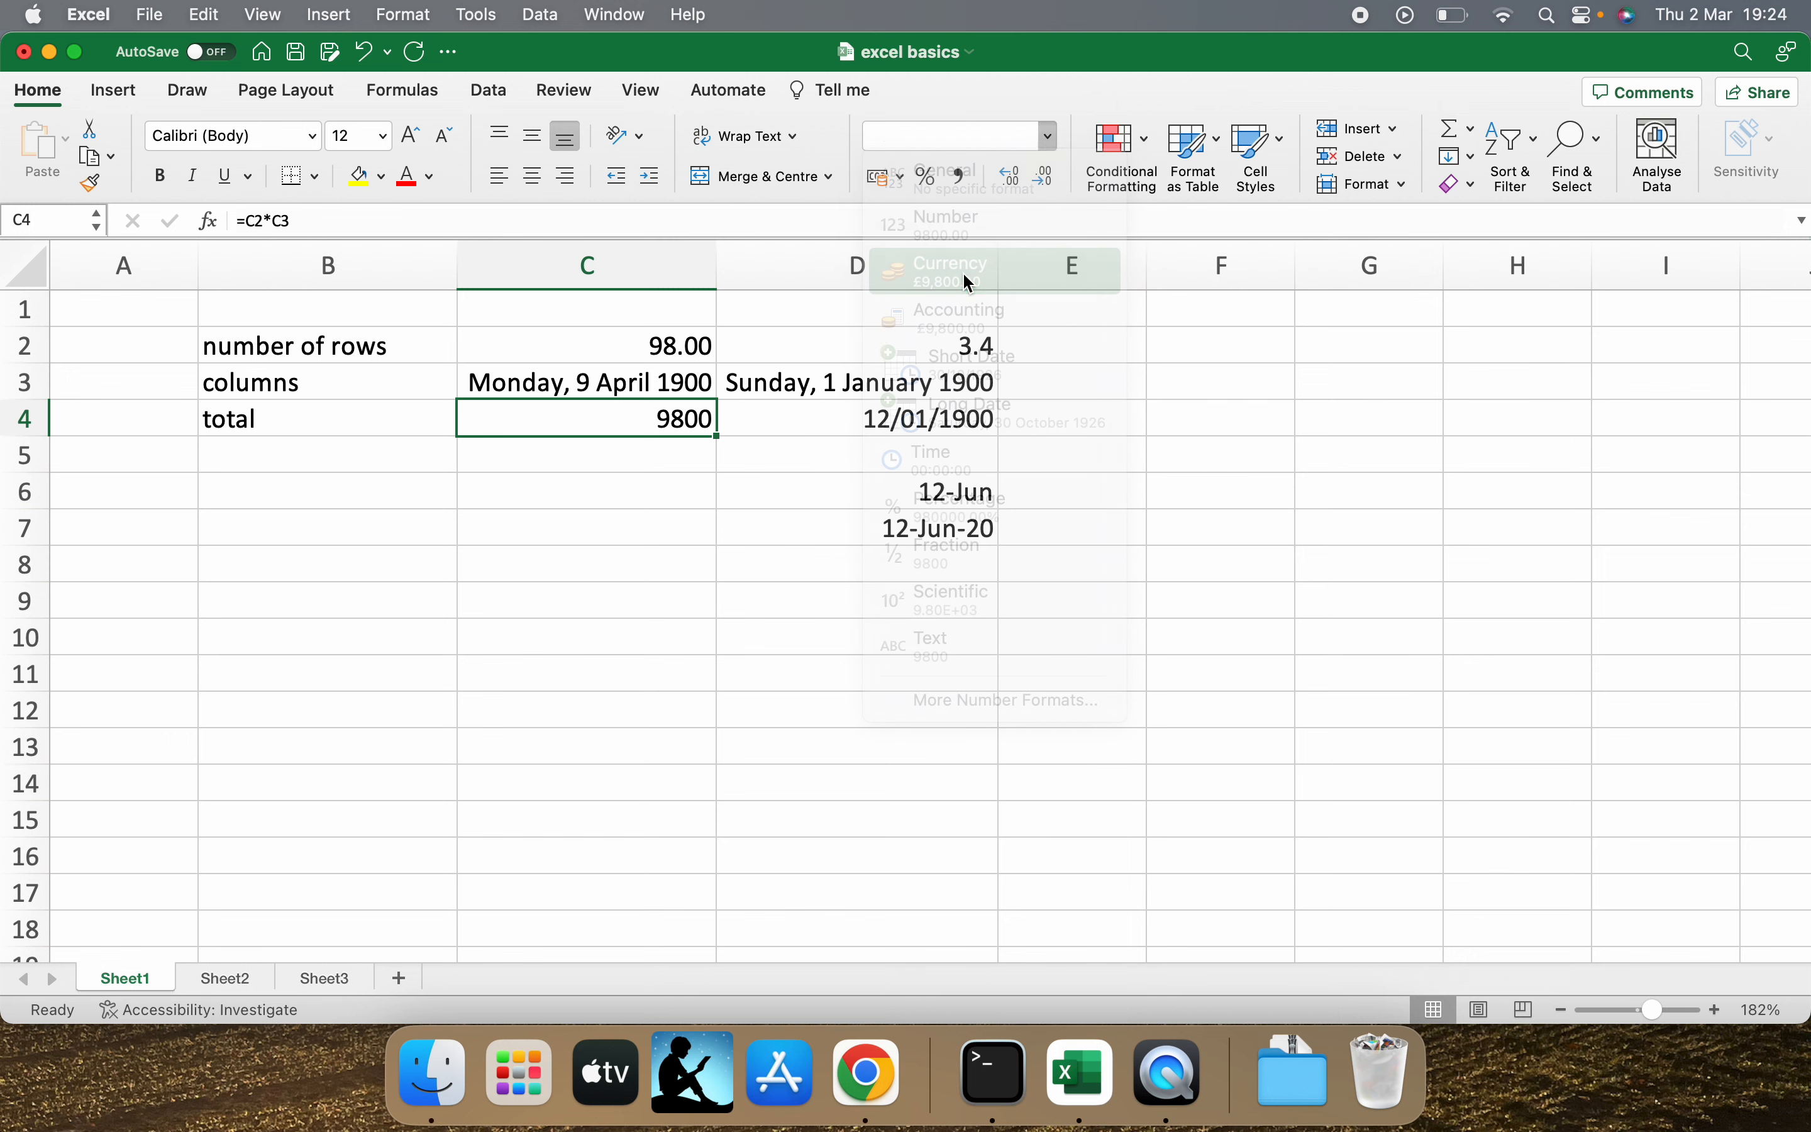